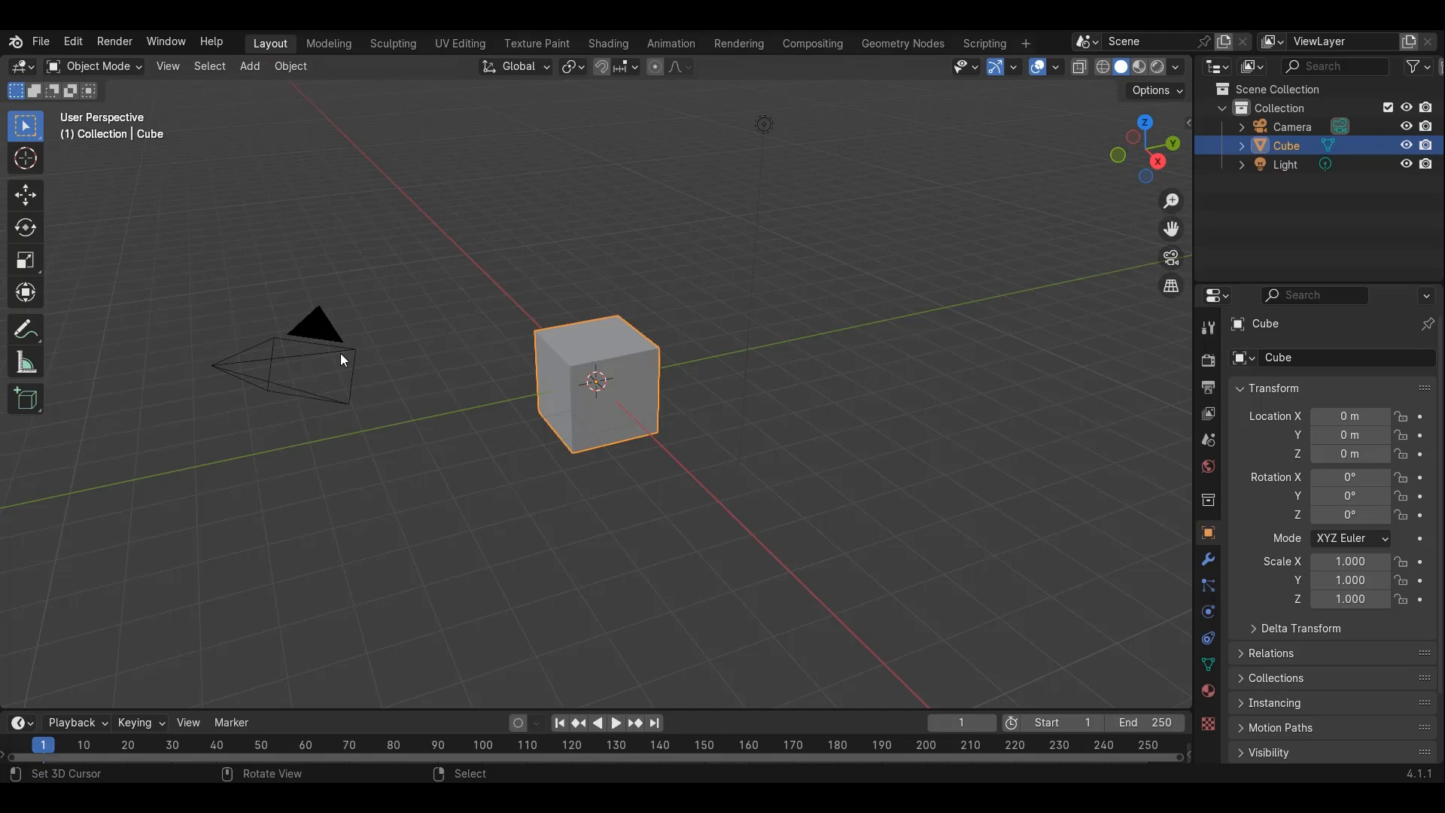
# Select the camera and the light and hide them
pyautogui.click(318, 339)
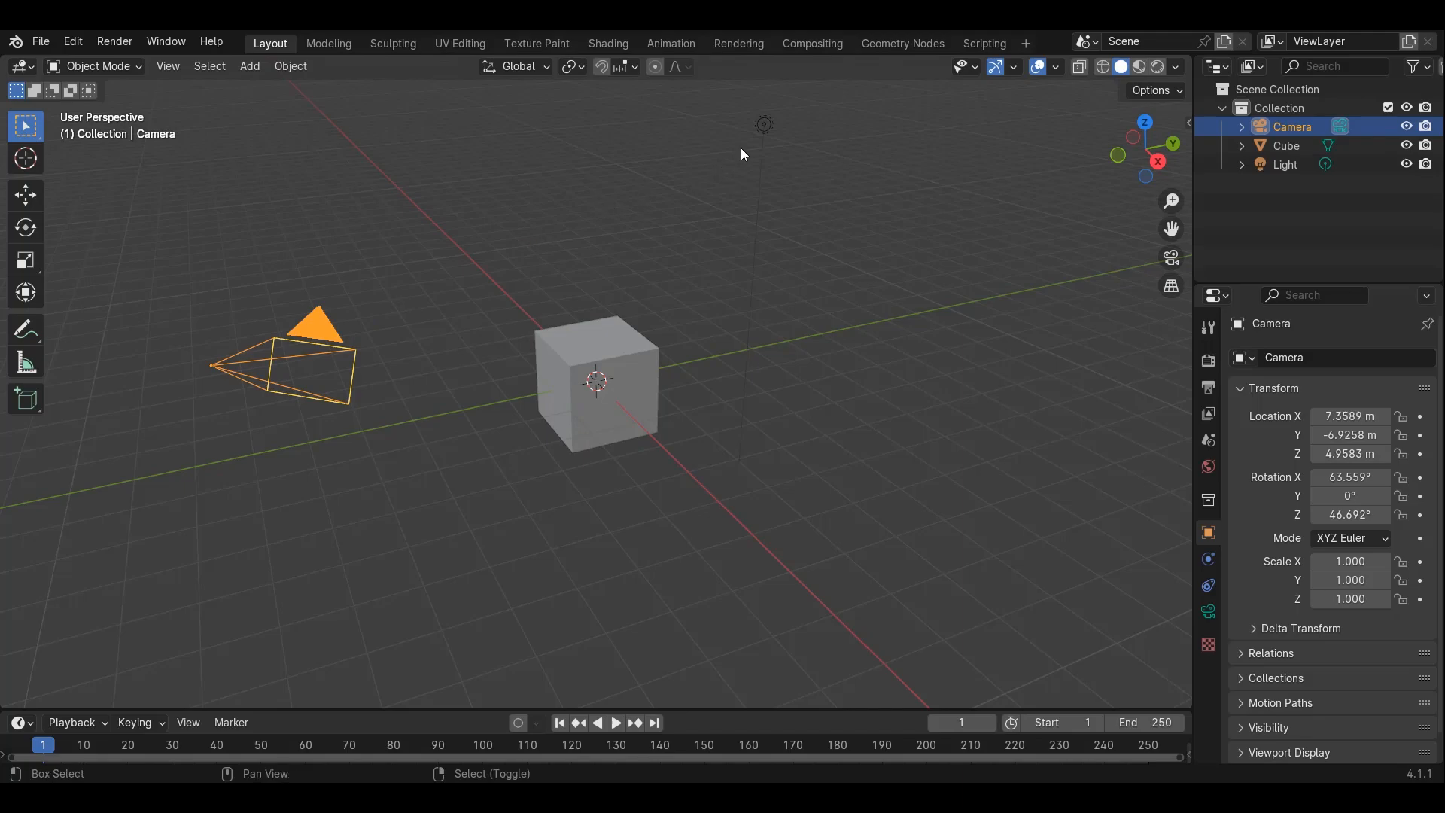
pyautogui.keyDown('shift'); pyautogui.click(764, 124); pyautogui.keyUp('shift')
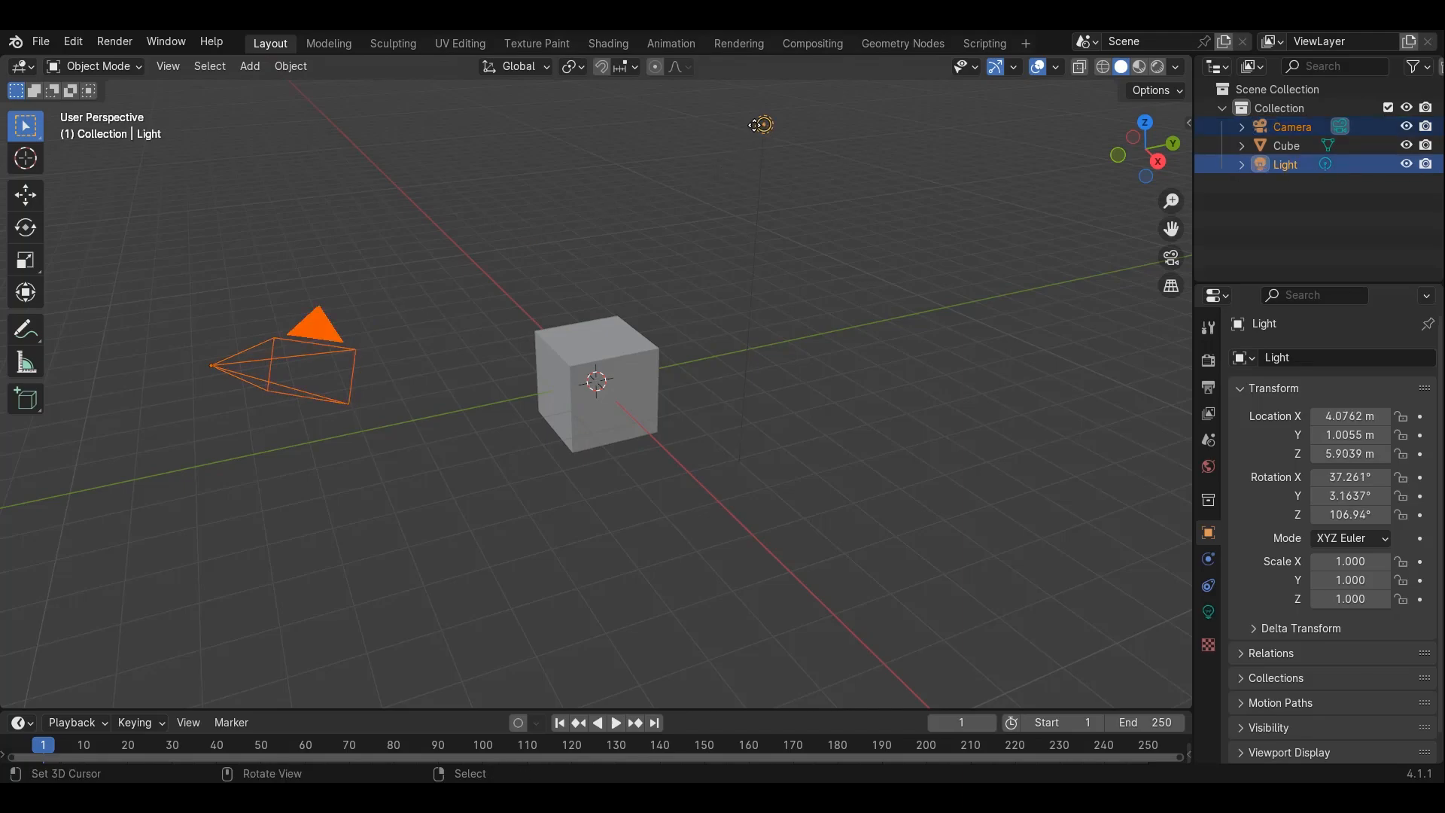
pyautogui.press('h')
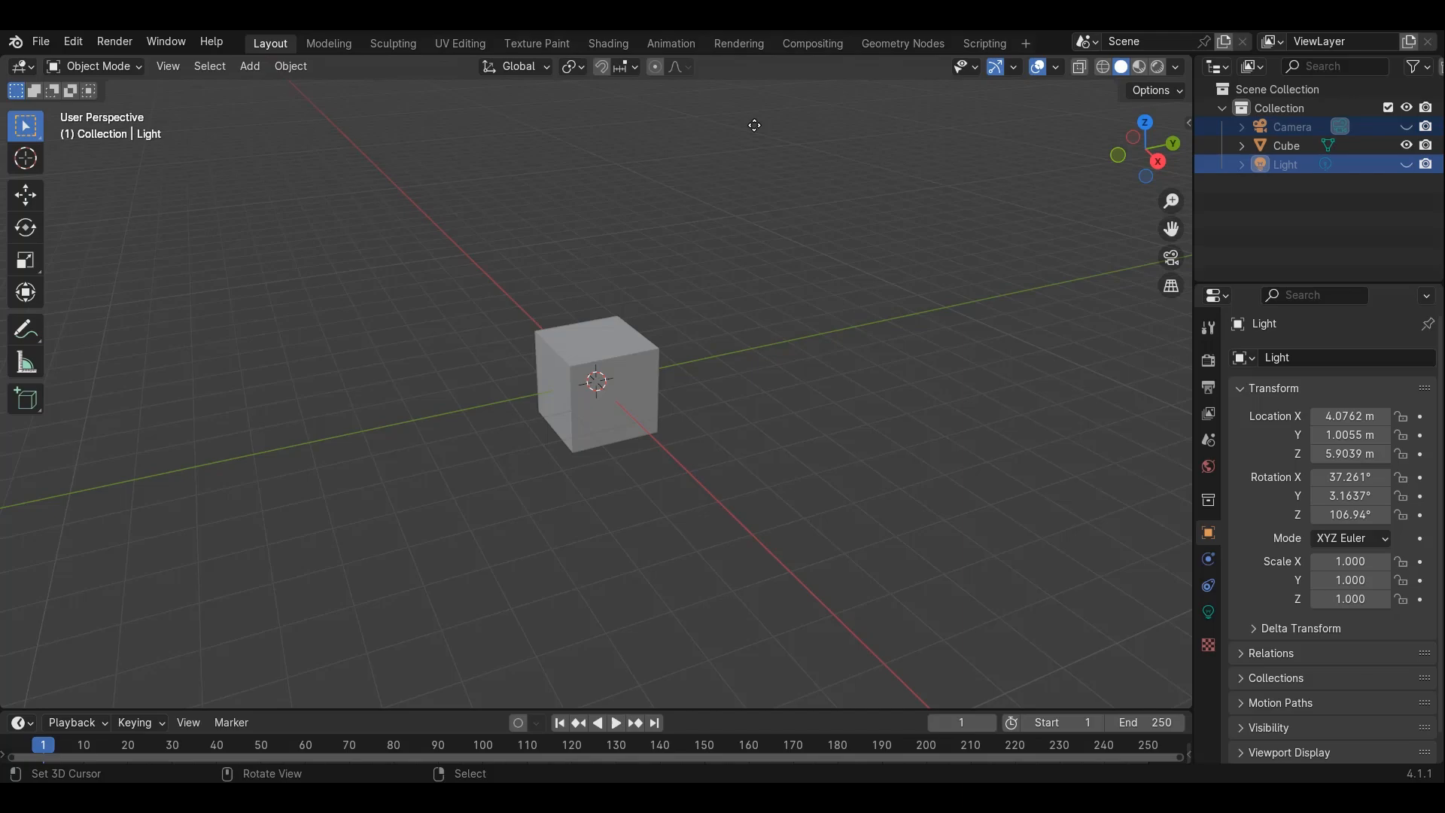
# Select the cube and, in front view, move it up along Z about 1.07 m so it sits on the grid
pyautogui.click(596, 382)
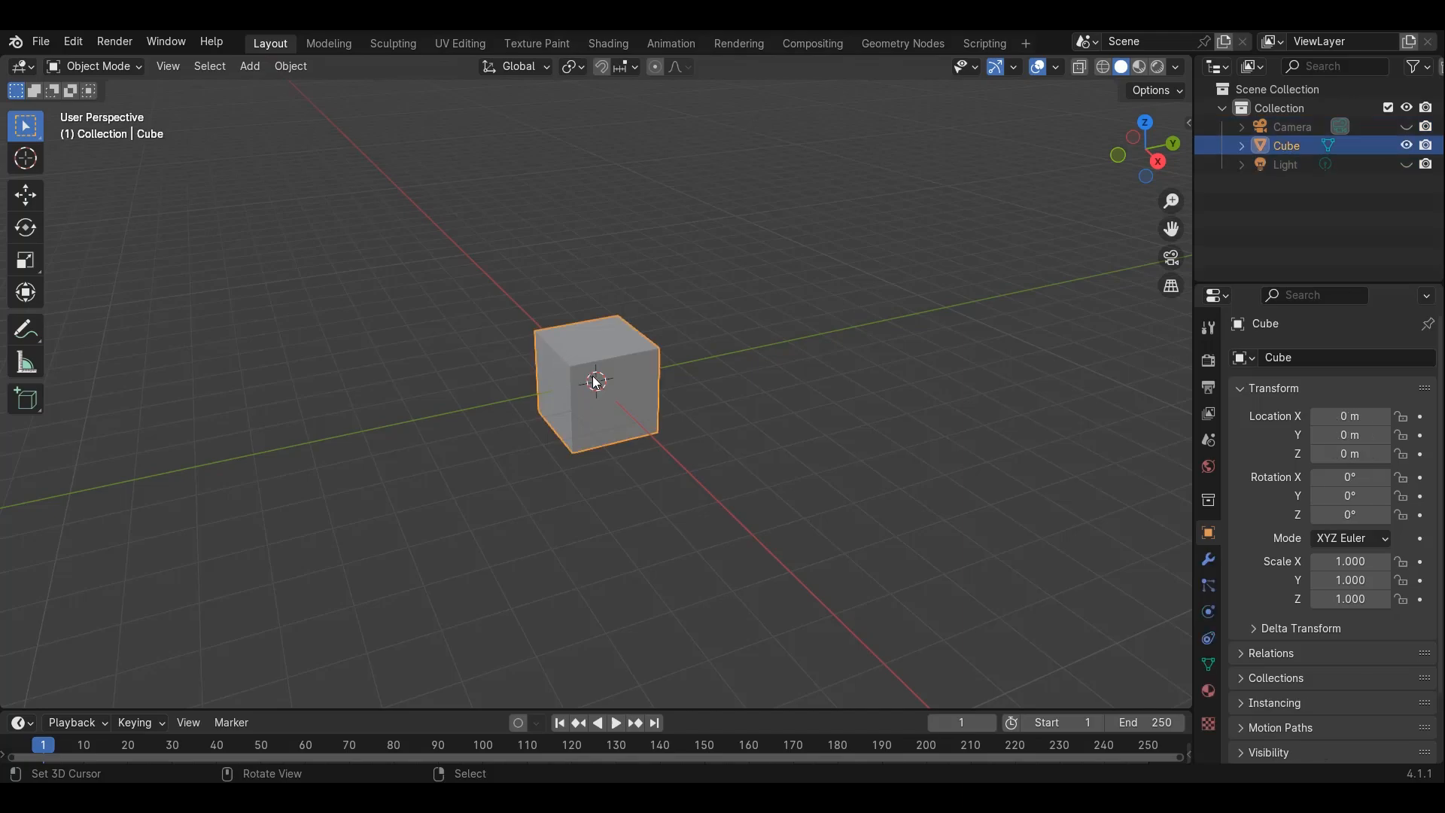
pyautogui.press('KP_1')
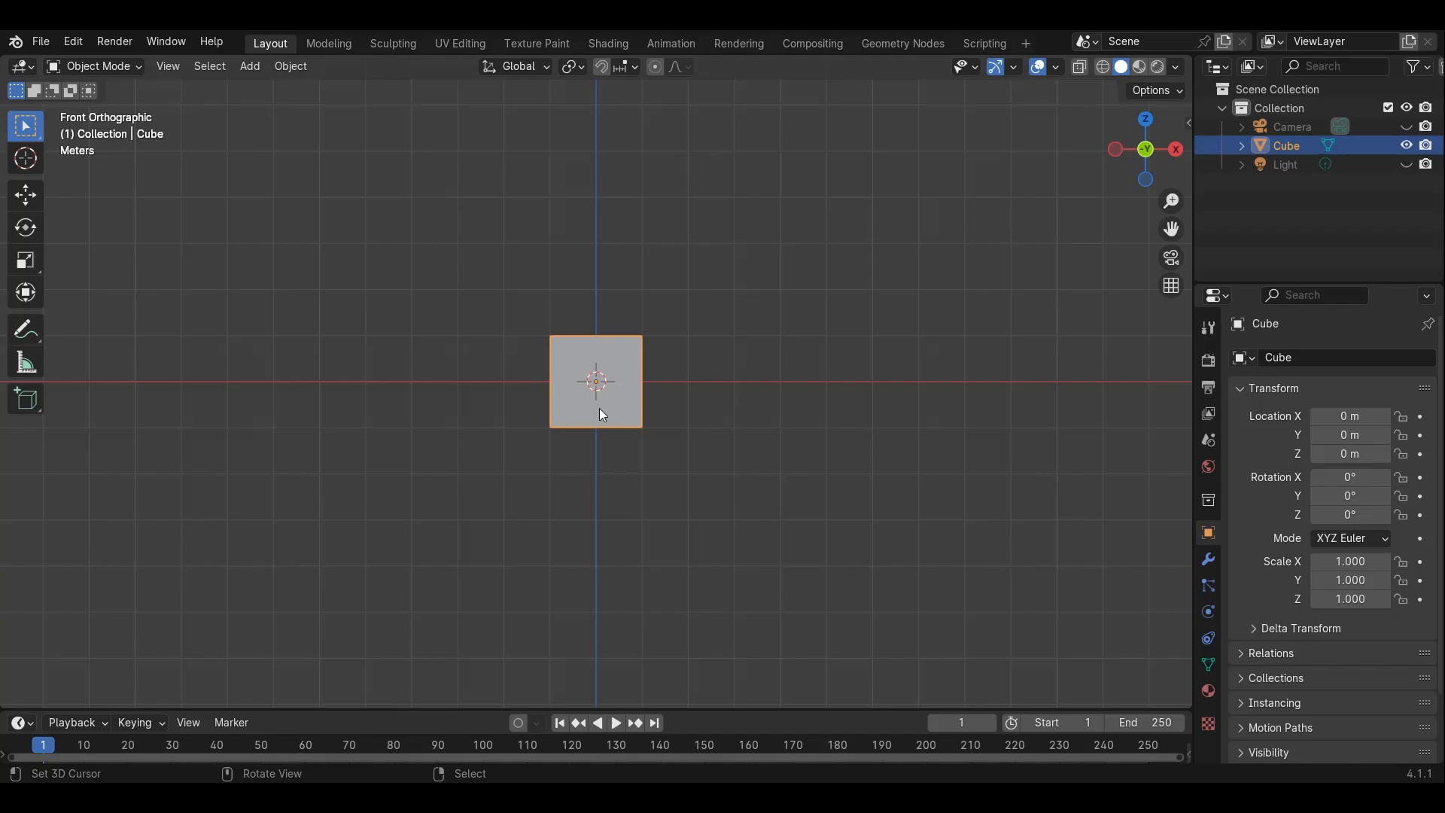
pyautogui.press('g')
pyautogui.press('z')
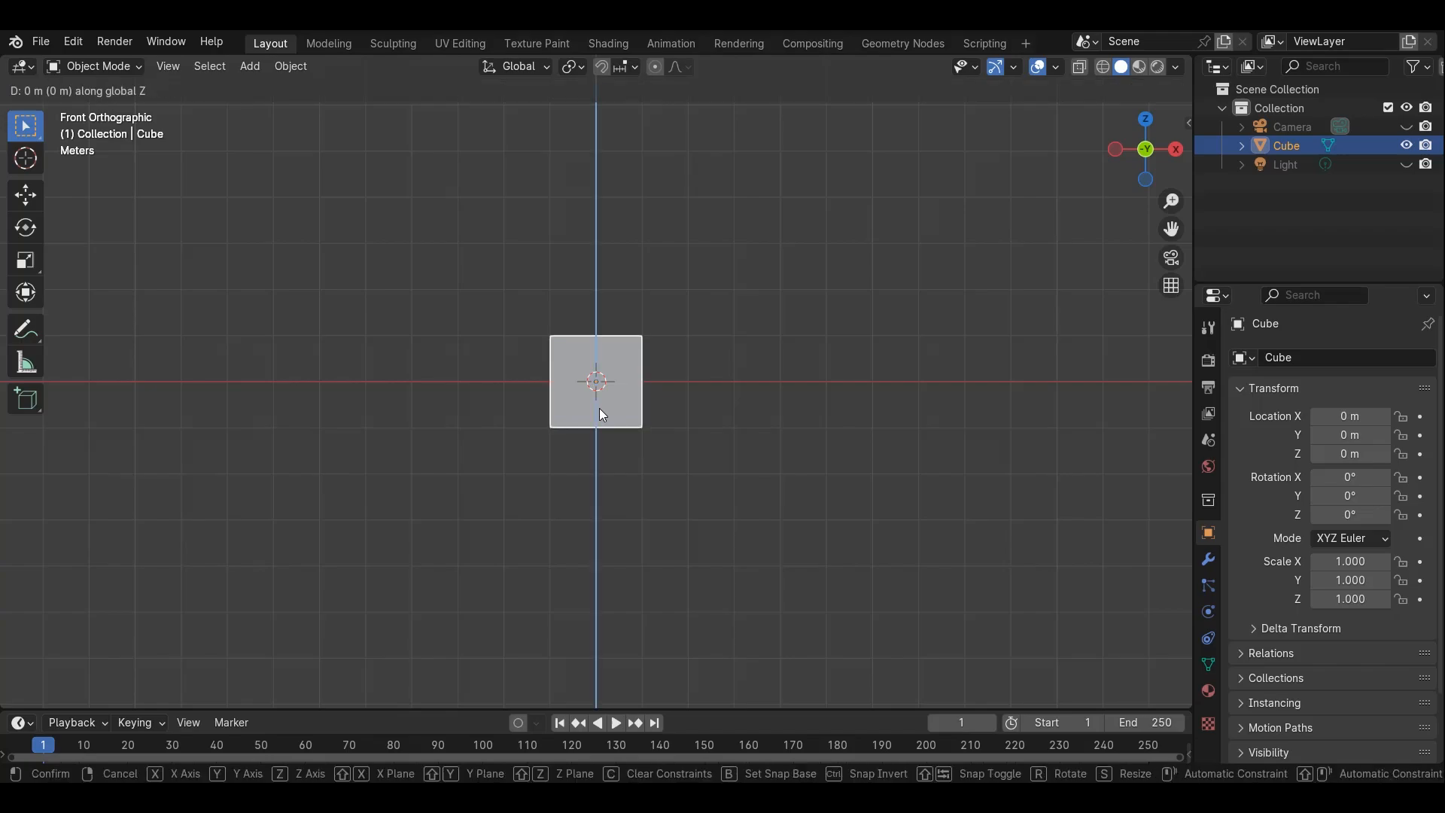
pyautogui.click(659, 567)
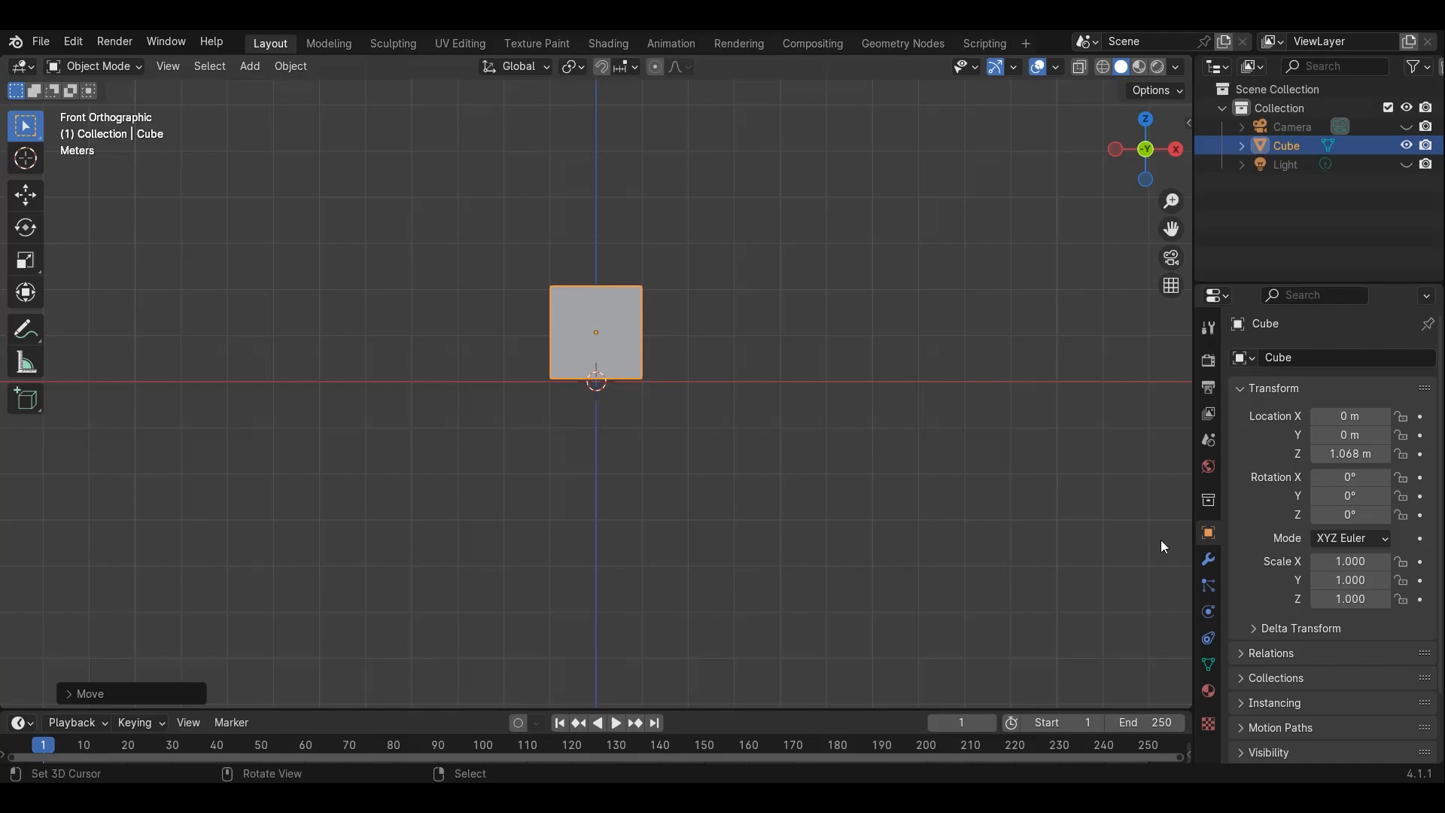
# Add an Array modifier to the cube
pyautogui.click(1219, 557)
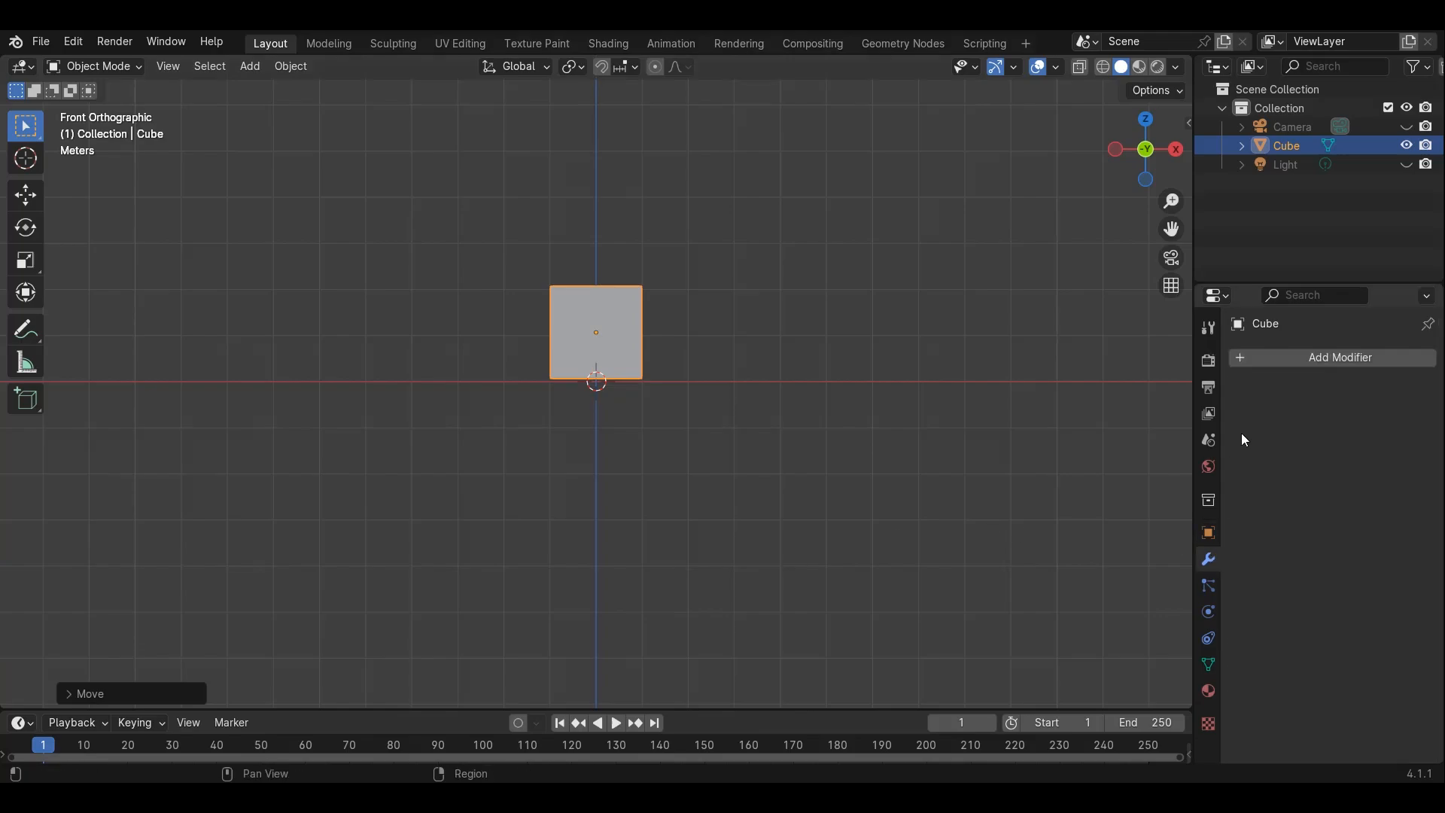
pyautogui.click(1277, 360)
pyautogui.moveTo(1277, 364)
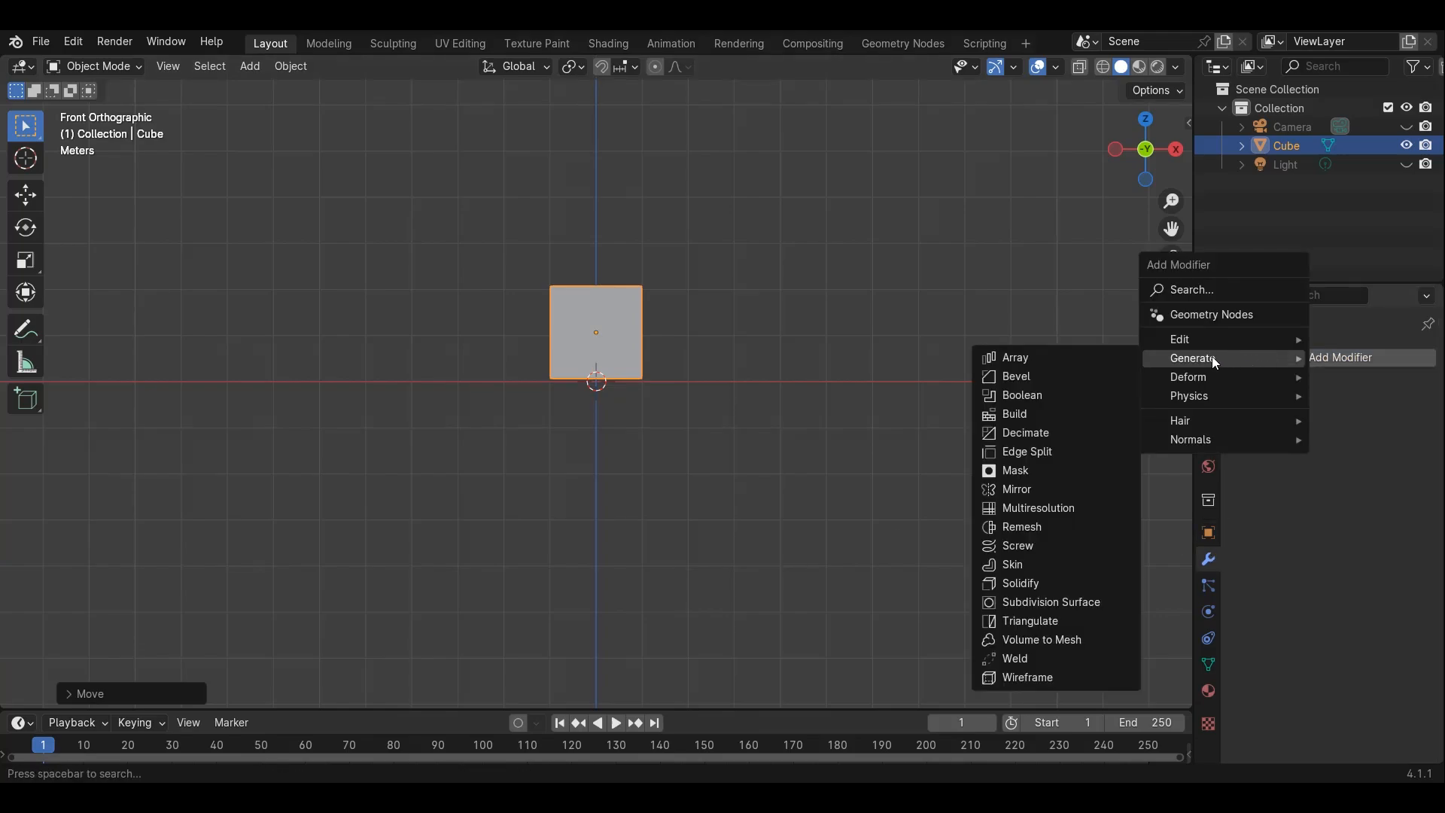
pyautogui.click(1045, 361)
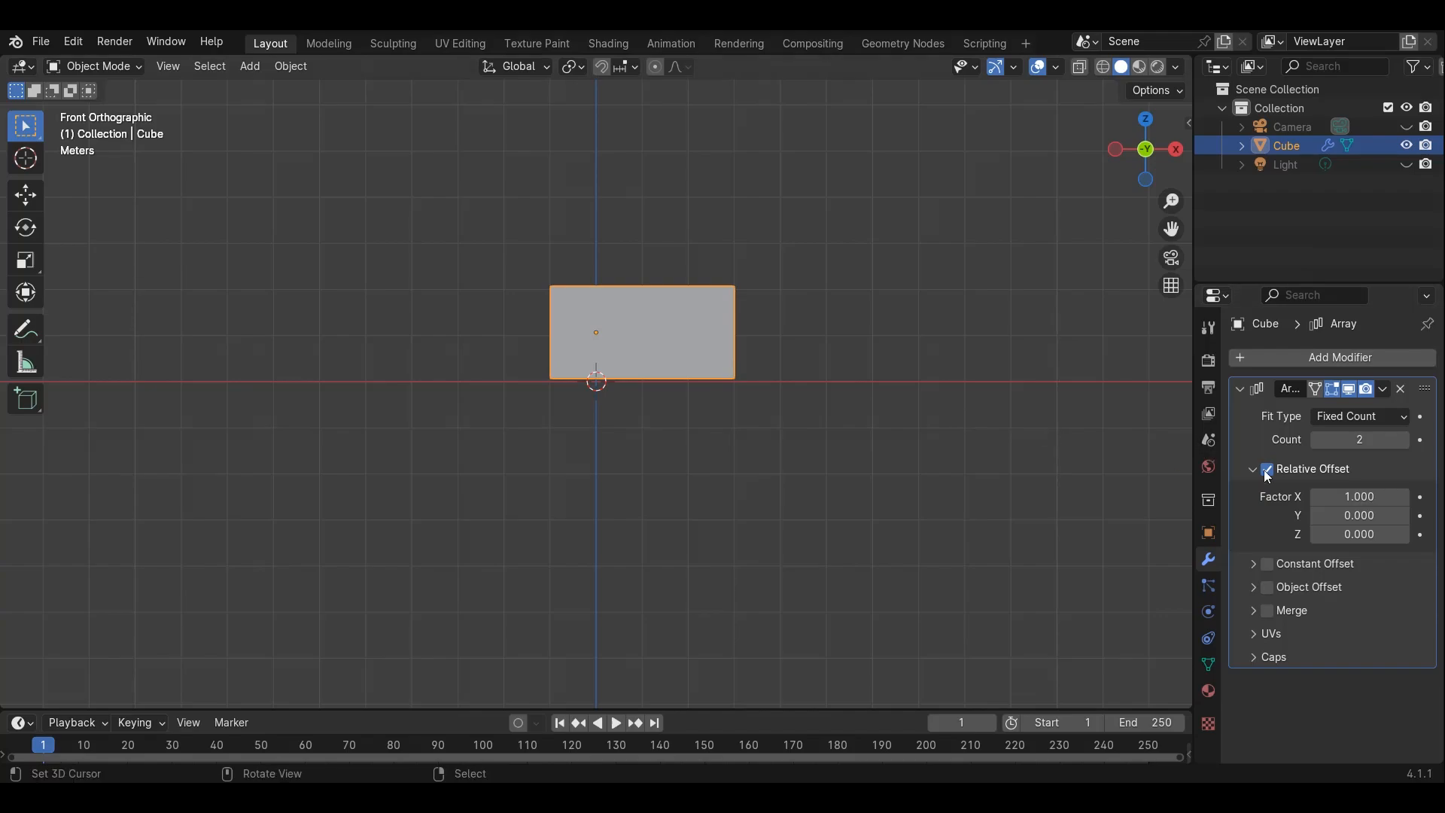
# Set the array's relative offset factor X to about 1.09 to leave a gap between the cubes
pyautogui.click(1354, 497)
pyautogui.write('1.15')
pyautogui.press('Return')
pyautogui.moveTo(1360, 497); pyautogui.dragTo(1350, 497)
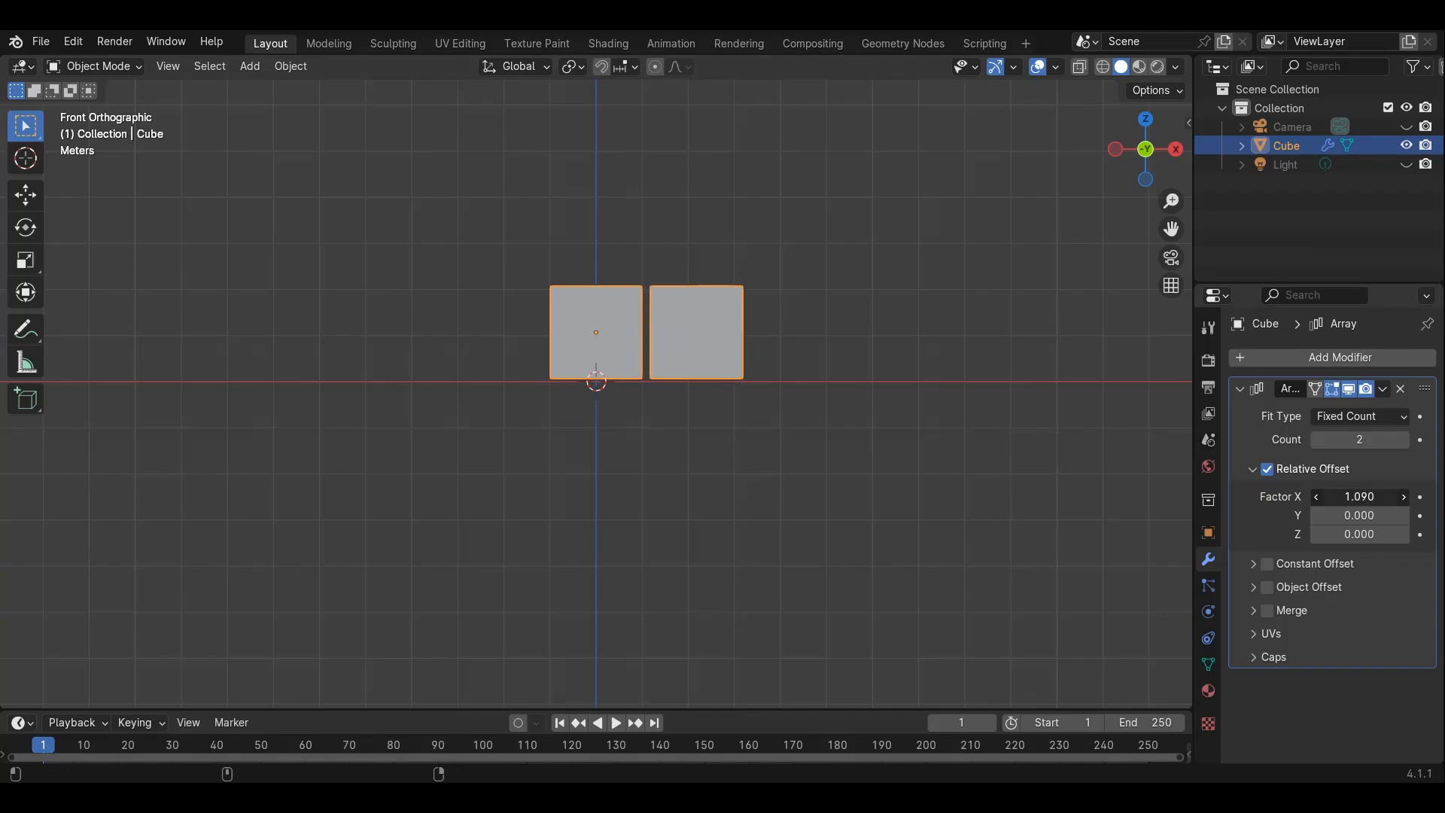
# Increase the array count to 7
pyautogui.click(1404, 440)
pyautogui.click(1404, 439)
pyautogui.click(1404, 440)
pyautogui.click(1404, 439)
pyautogui.click(1405, 440)
pyautogui.scroll(-4, 466, 322)
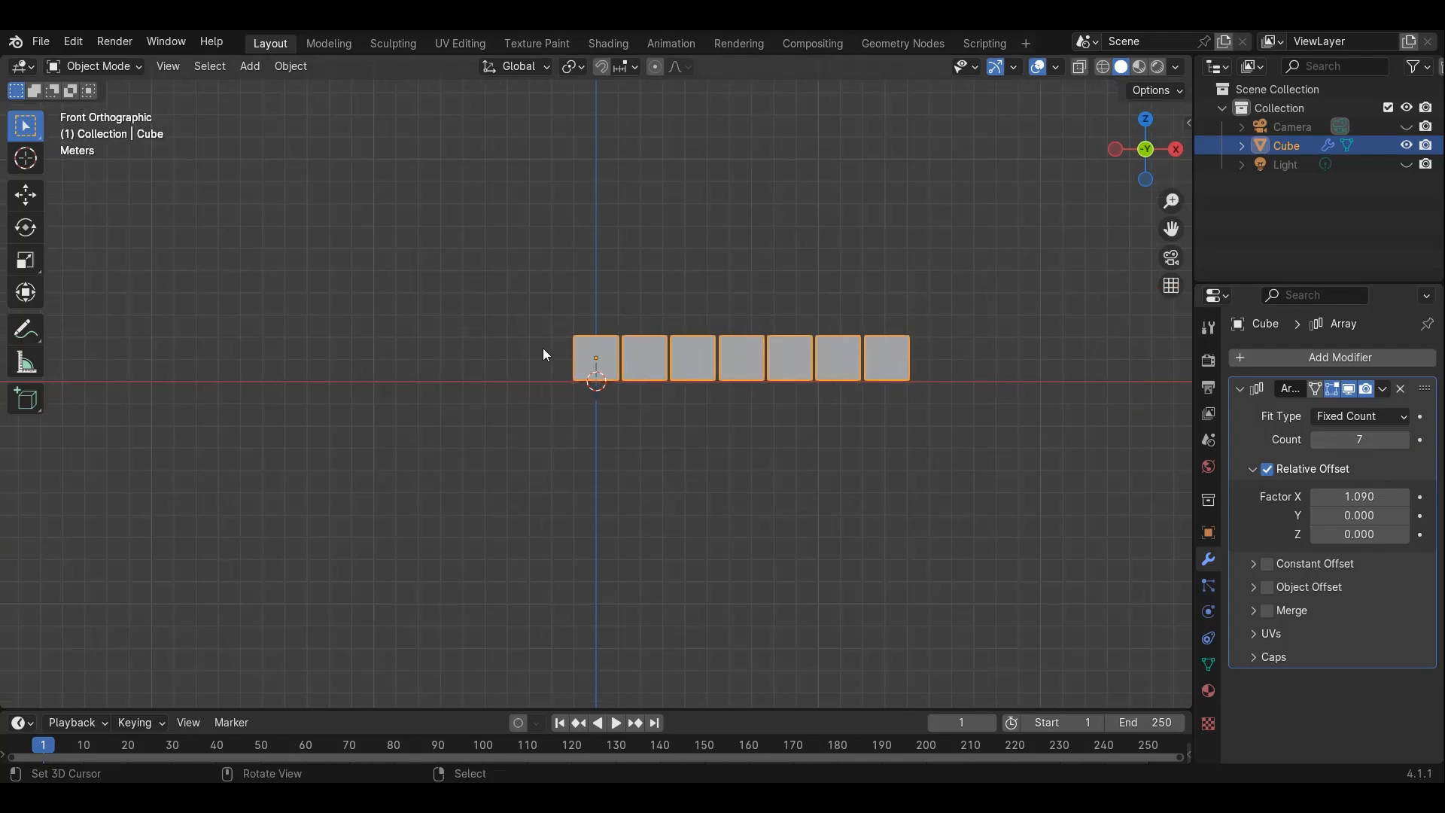
pyautogui.scroll(1, 594, 371)
# Move the cube row about 6.5 m along negative X so it is centred on the origin
pyautogui.press('g')
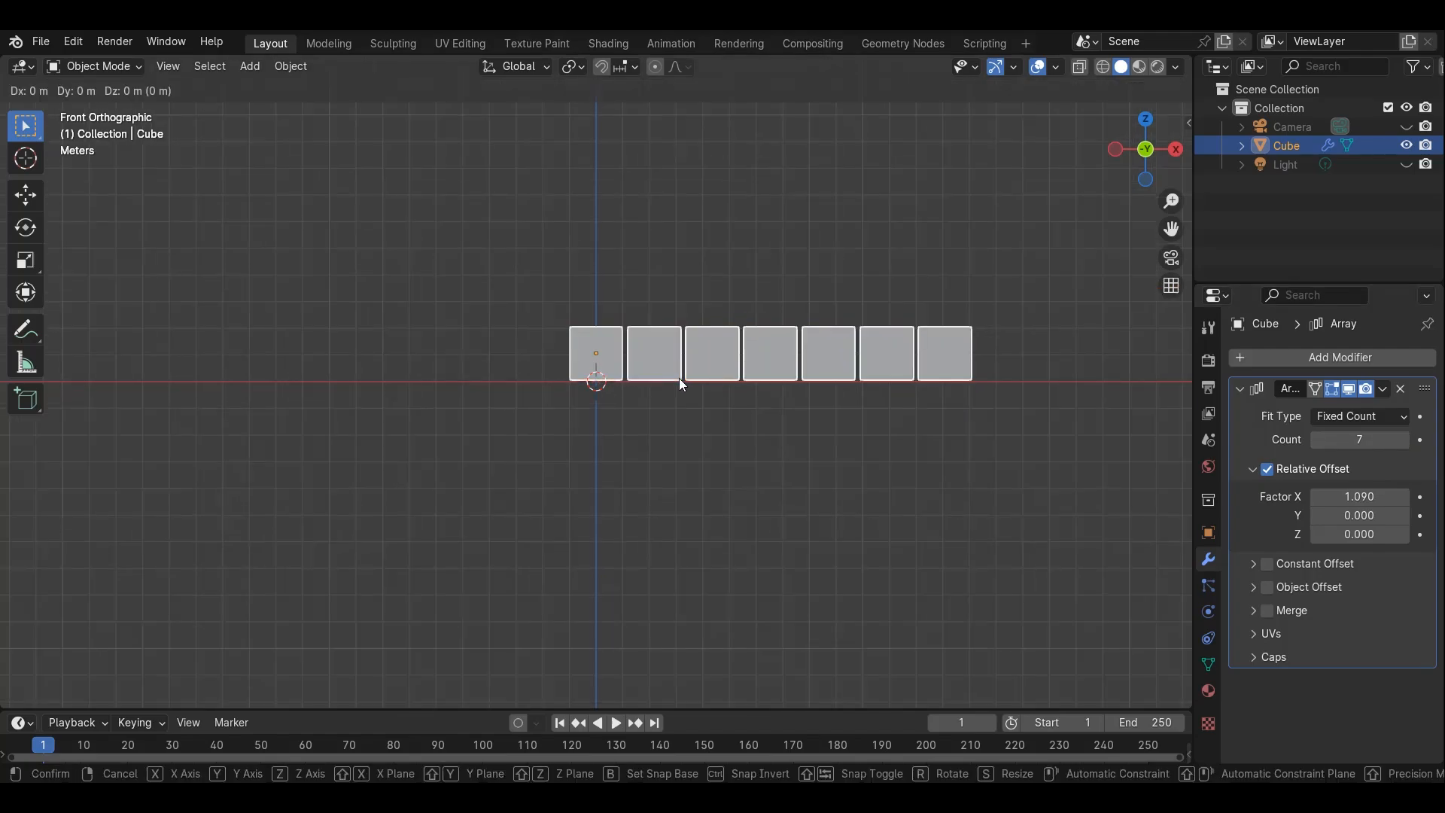
pyautogui.press('x')
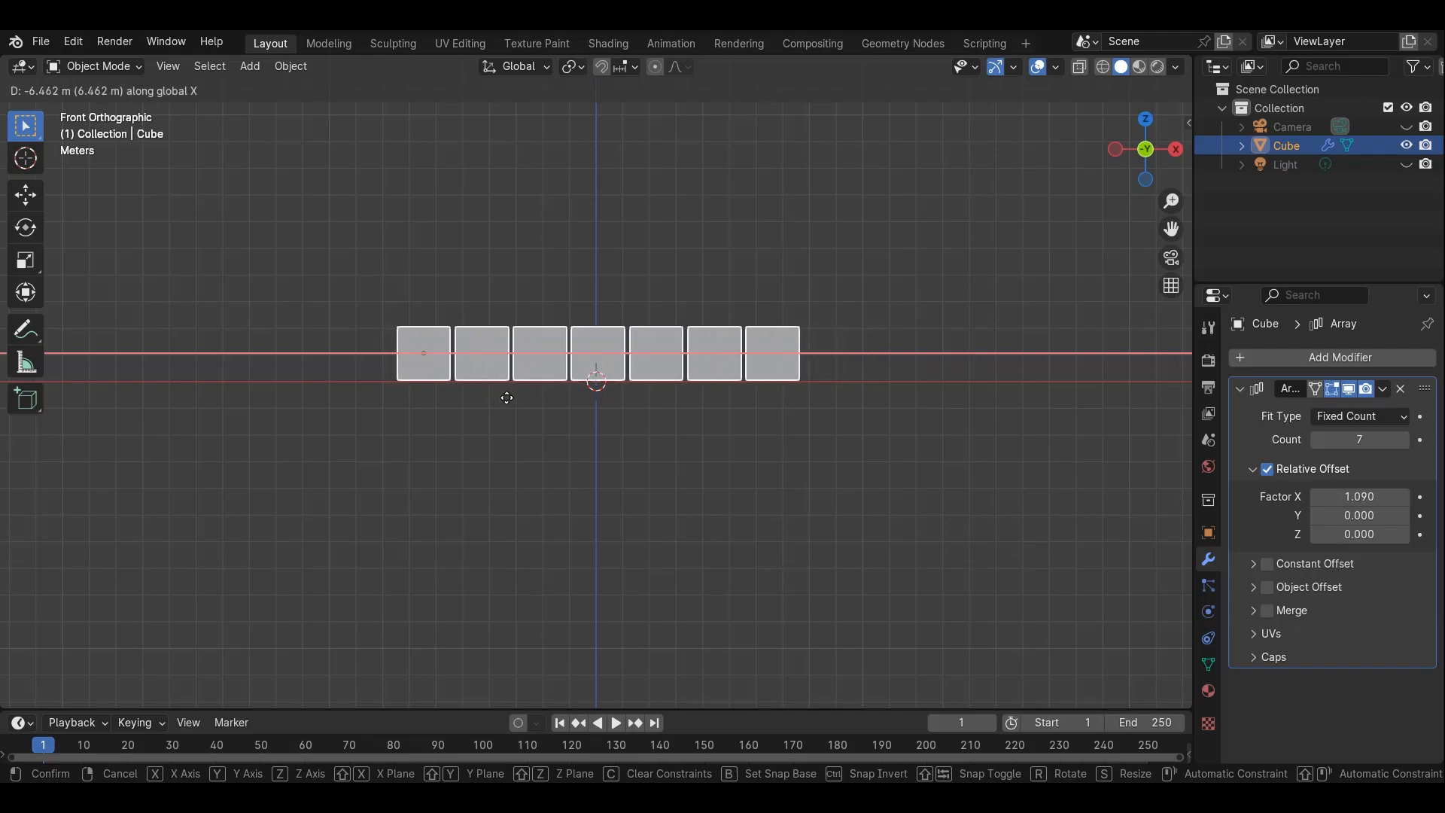
pyautogui.click(507, 397)
pyautogui.moveTo(503, 396); pyautogui.dragTo(1094, 408, button='middle')
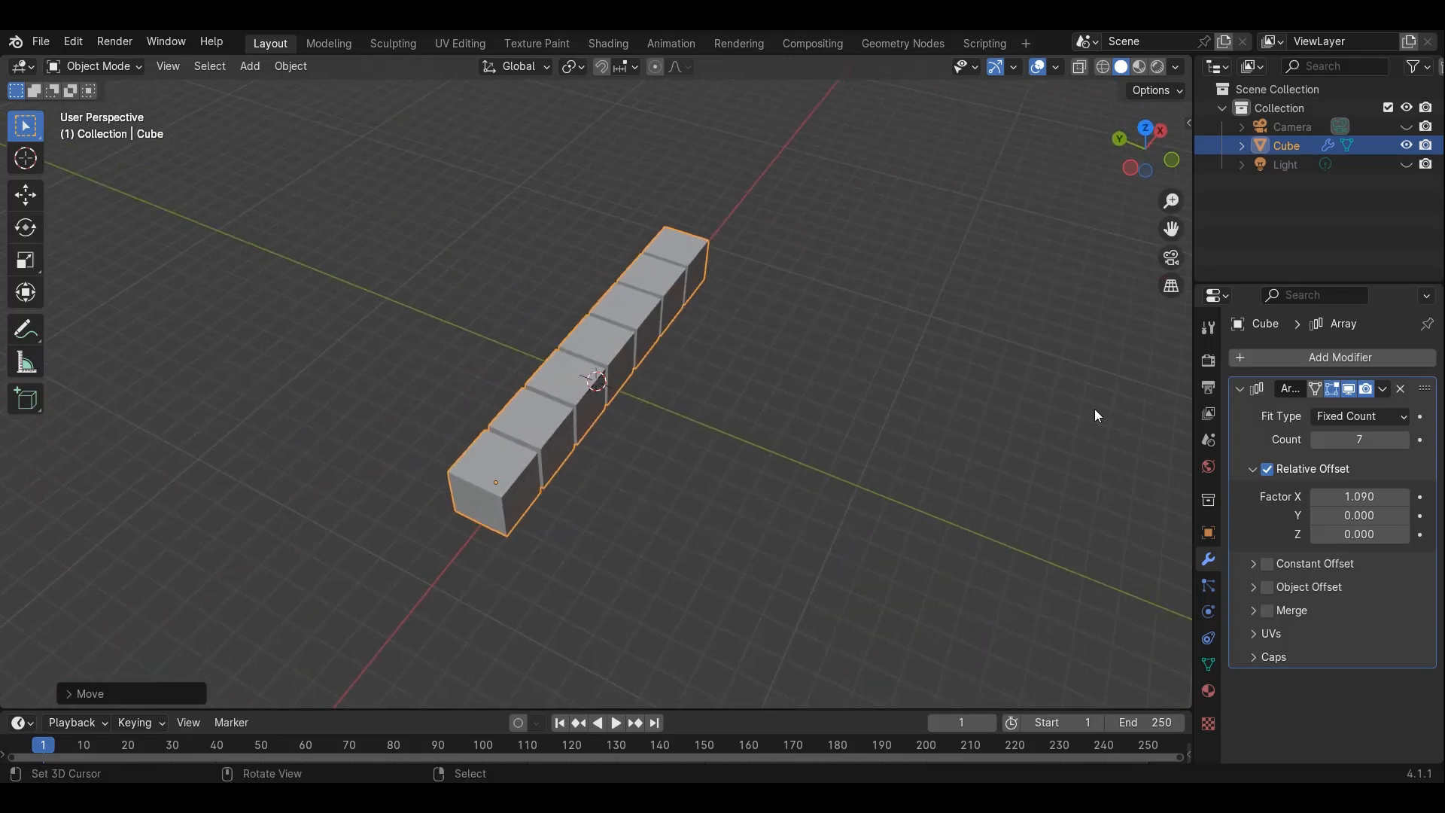
# Collapse the Array modifier, duplicate it, and expand the copy's settings
pyautogui.click(1240, 385)
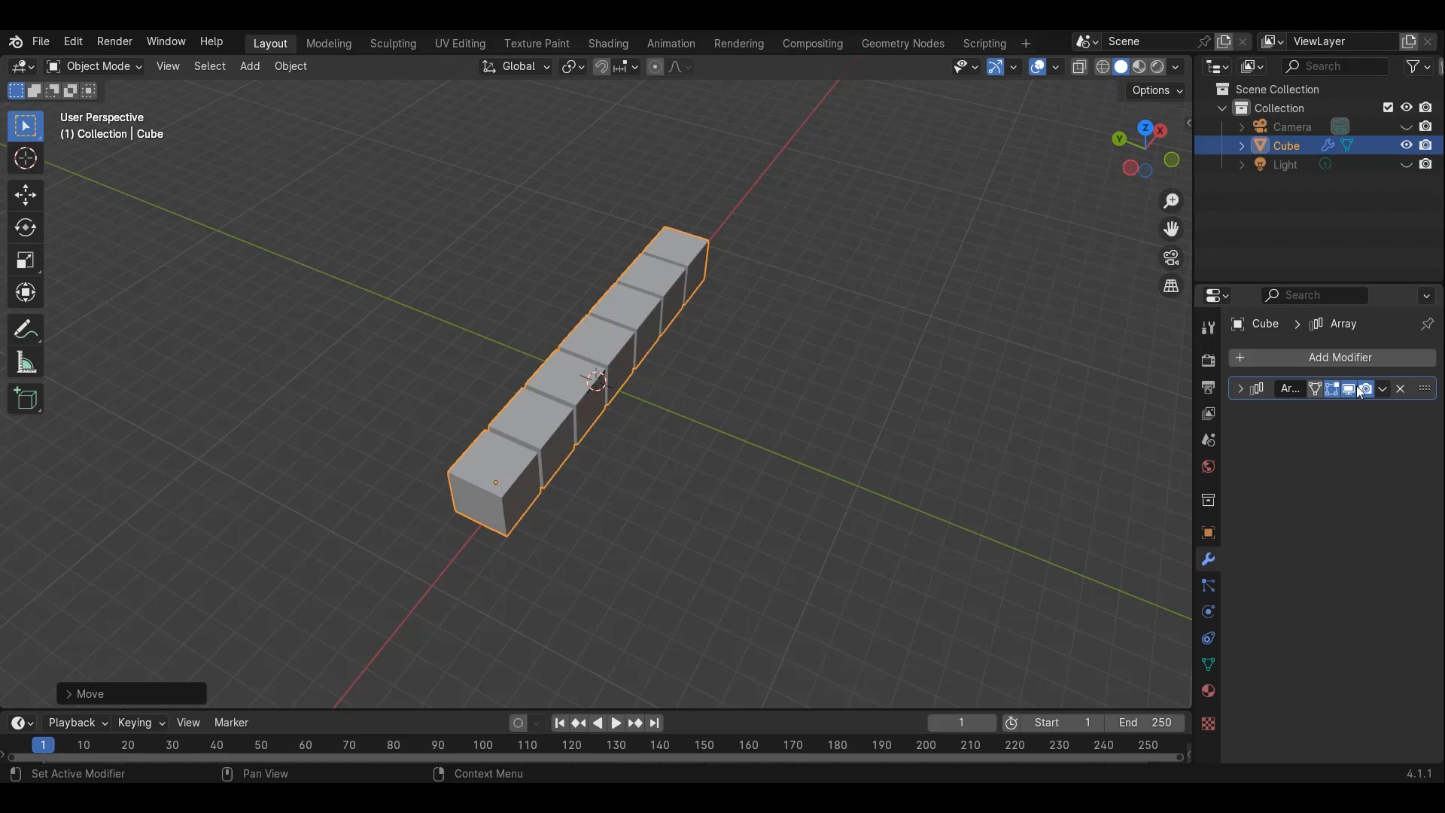
pyautogui.click(1383, 389)
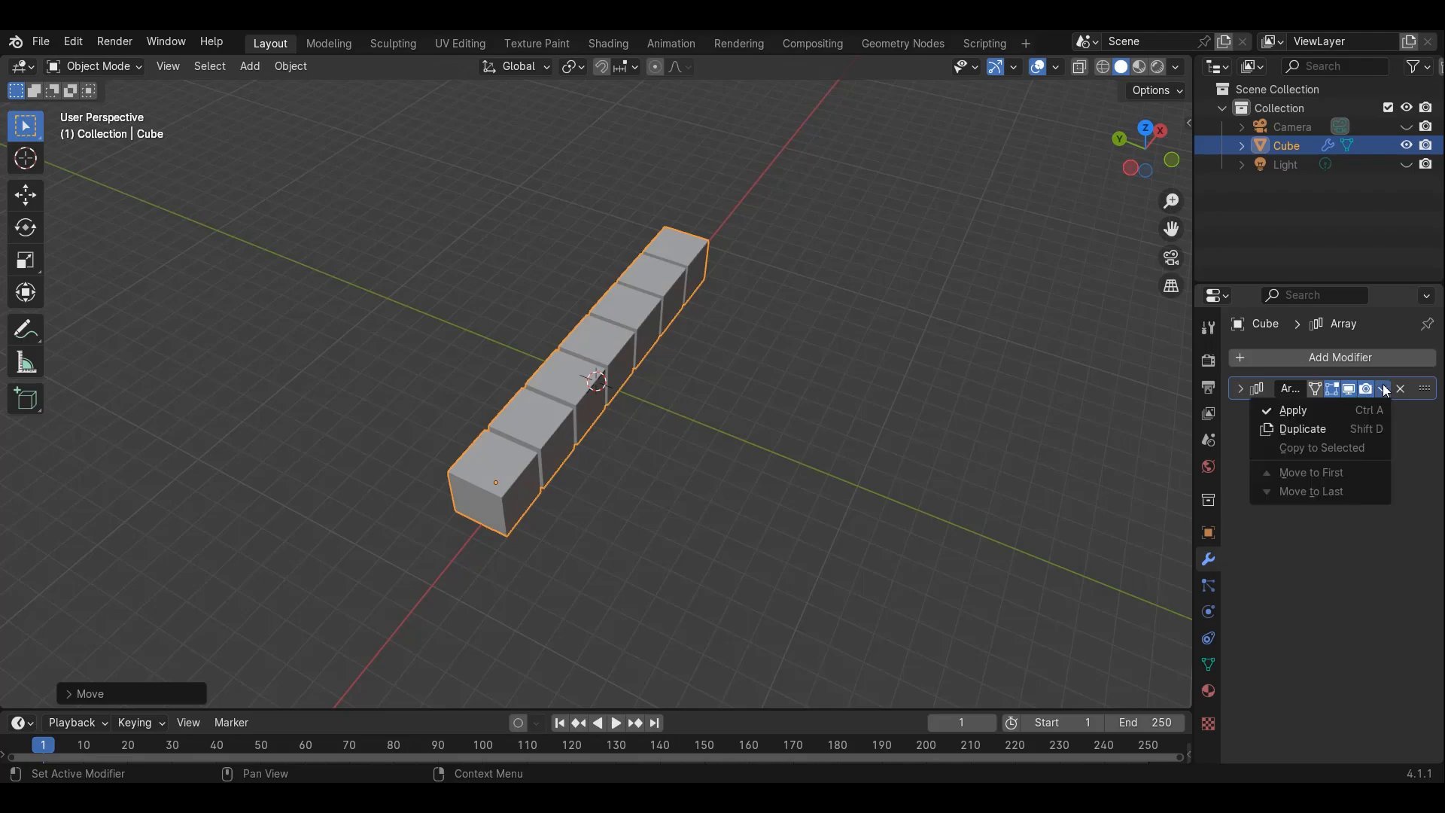
pyautogui.click(1316, 431)
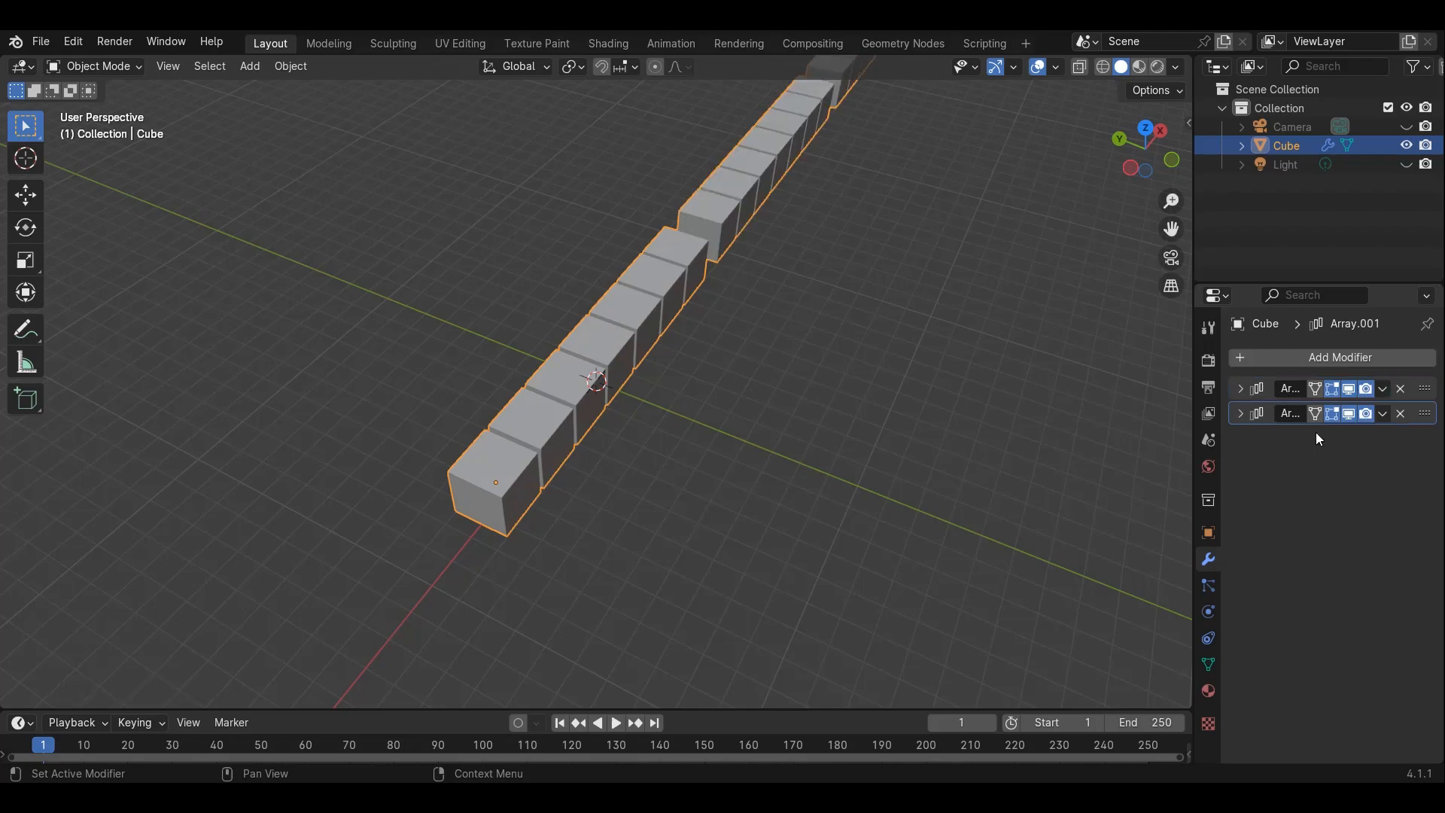
pyautogui.click(1240, 413)
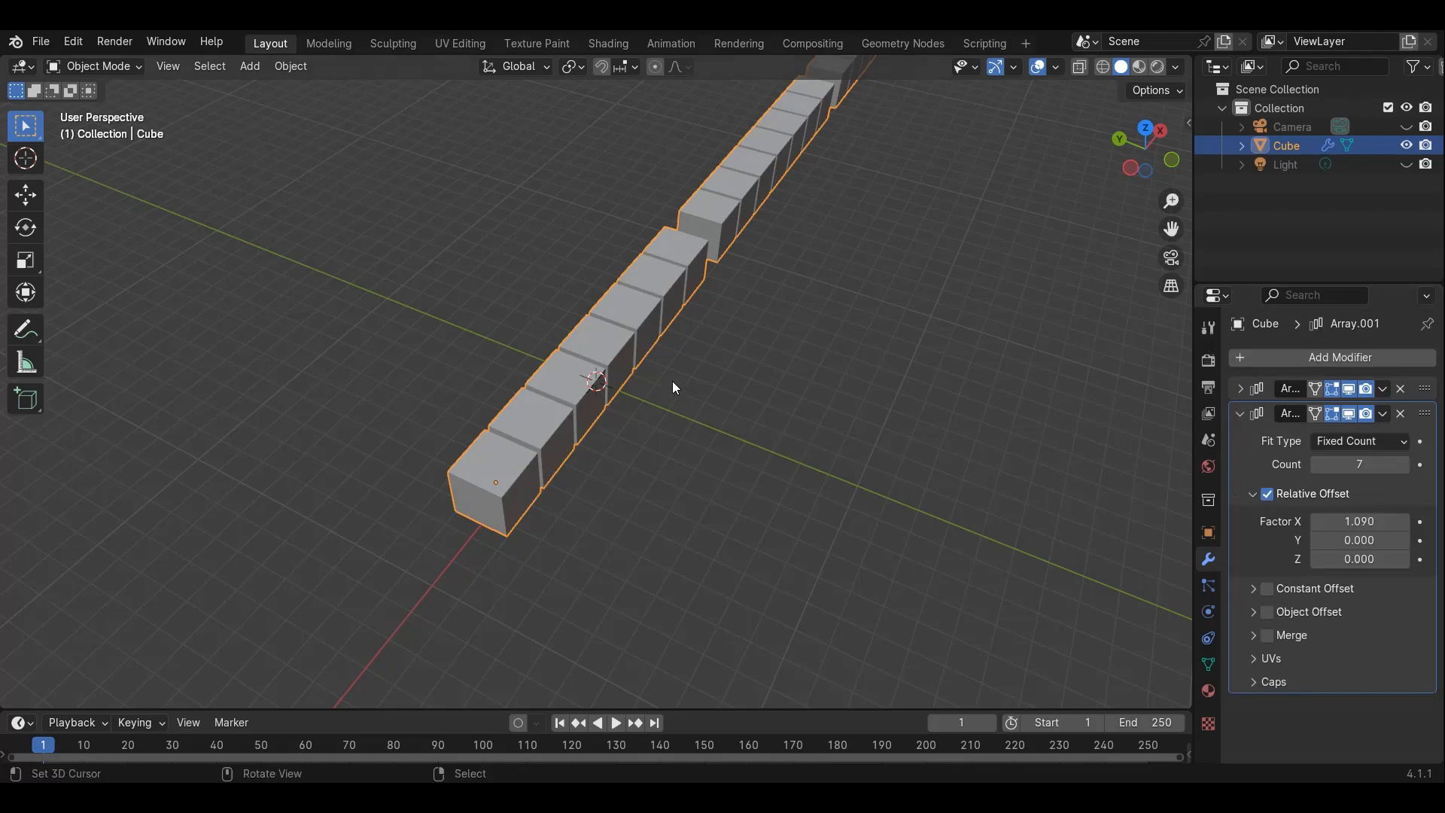
# Set the second array's relative offset to X 0 and Y about 1.07 to form a grid
pyautogui.click(1359, 521)
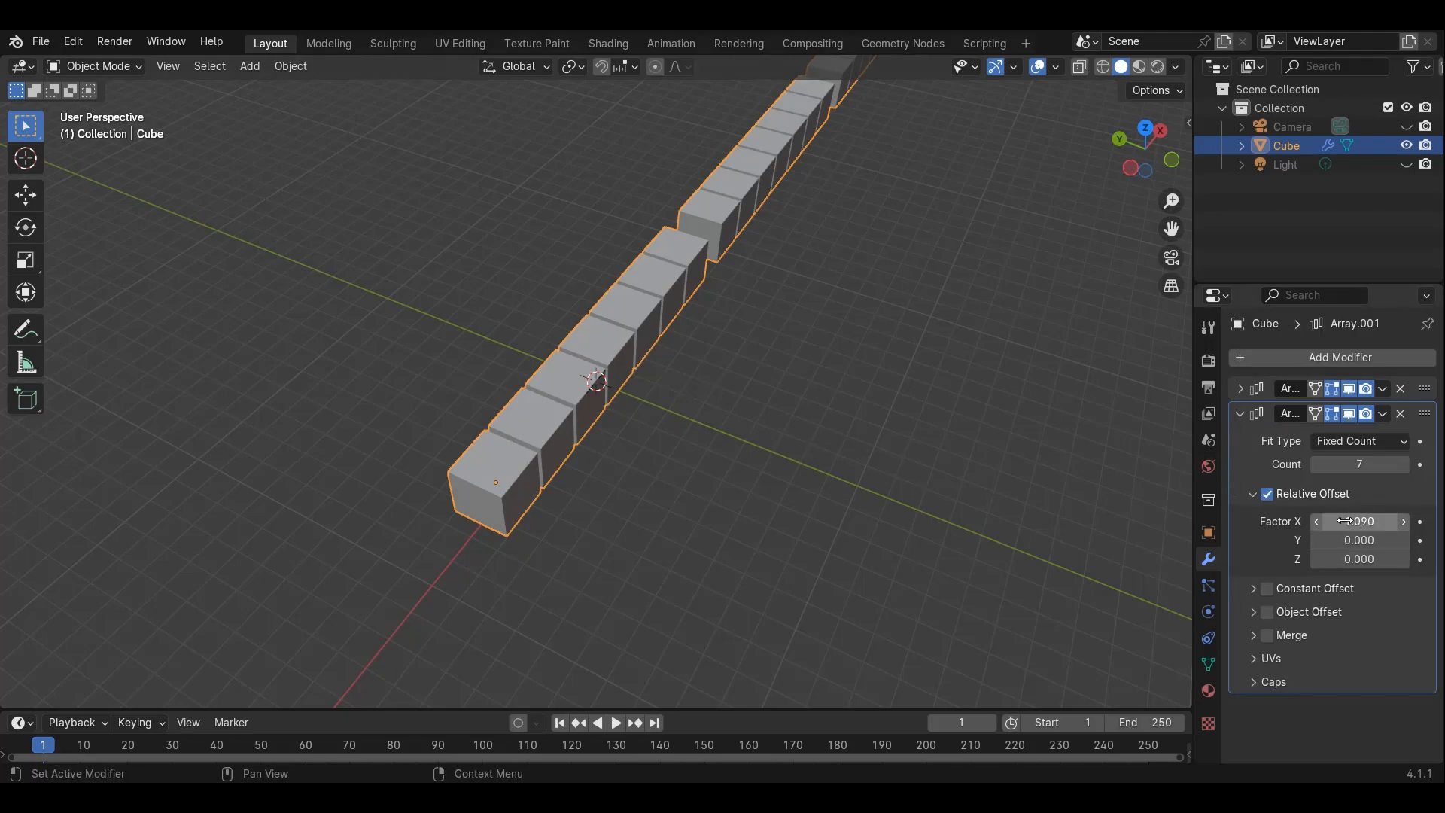
pyautogui.write('0')
pyautogui.press('Return')
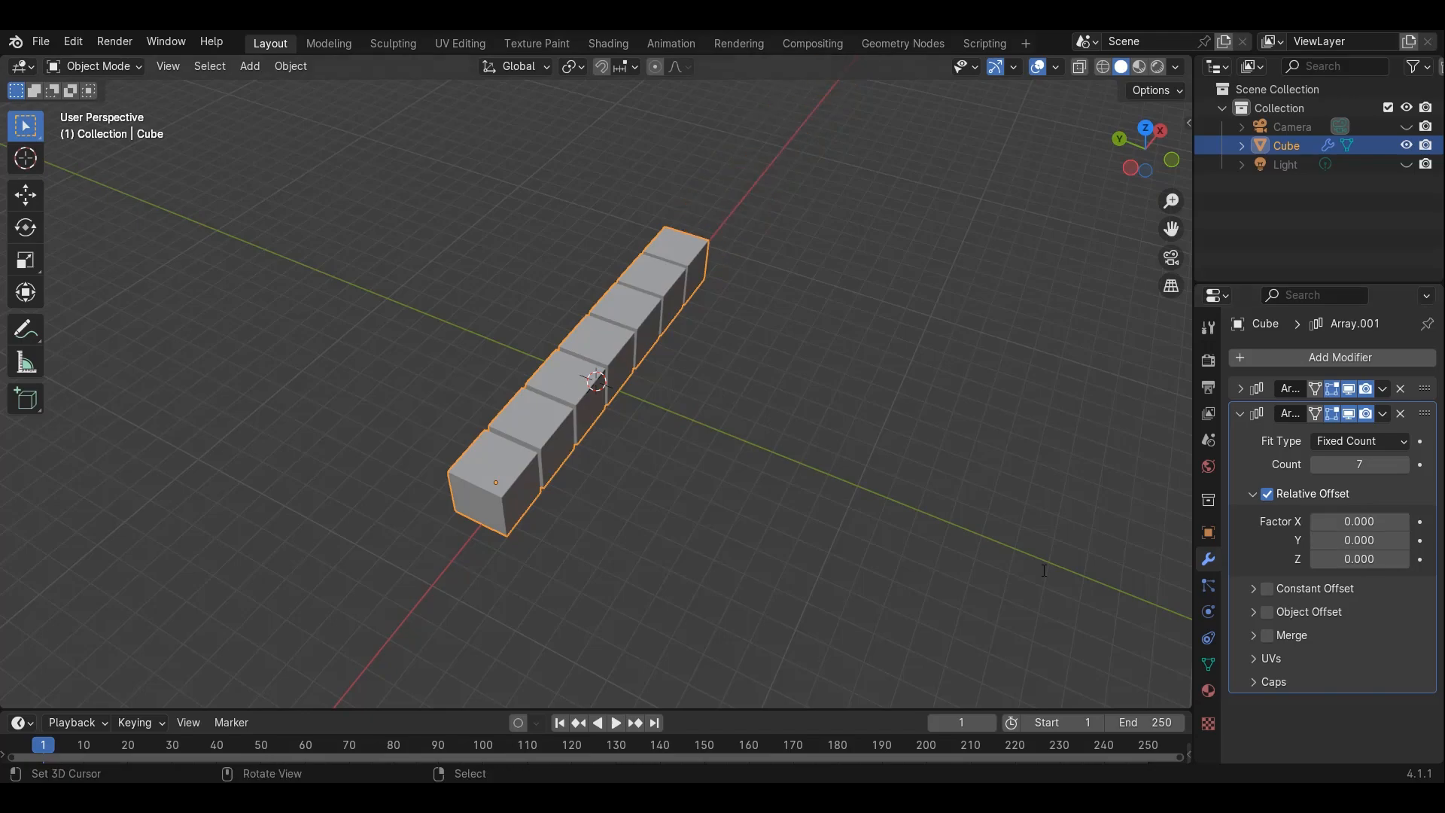
pyautogui.moveTo(1359, 539); pyautogui.dragTo(1426, 540)
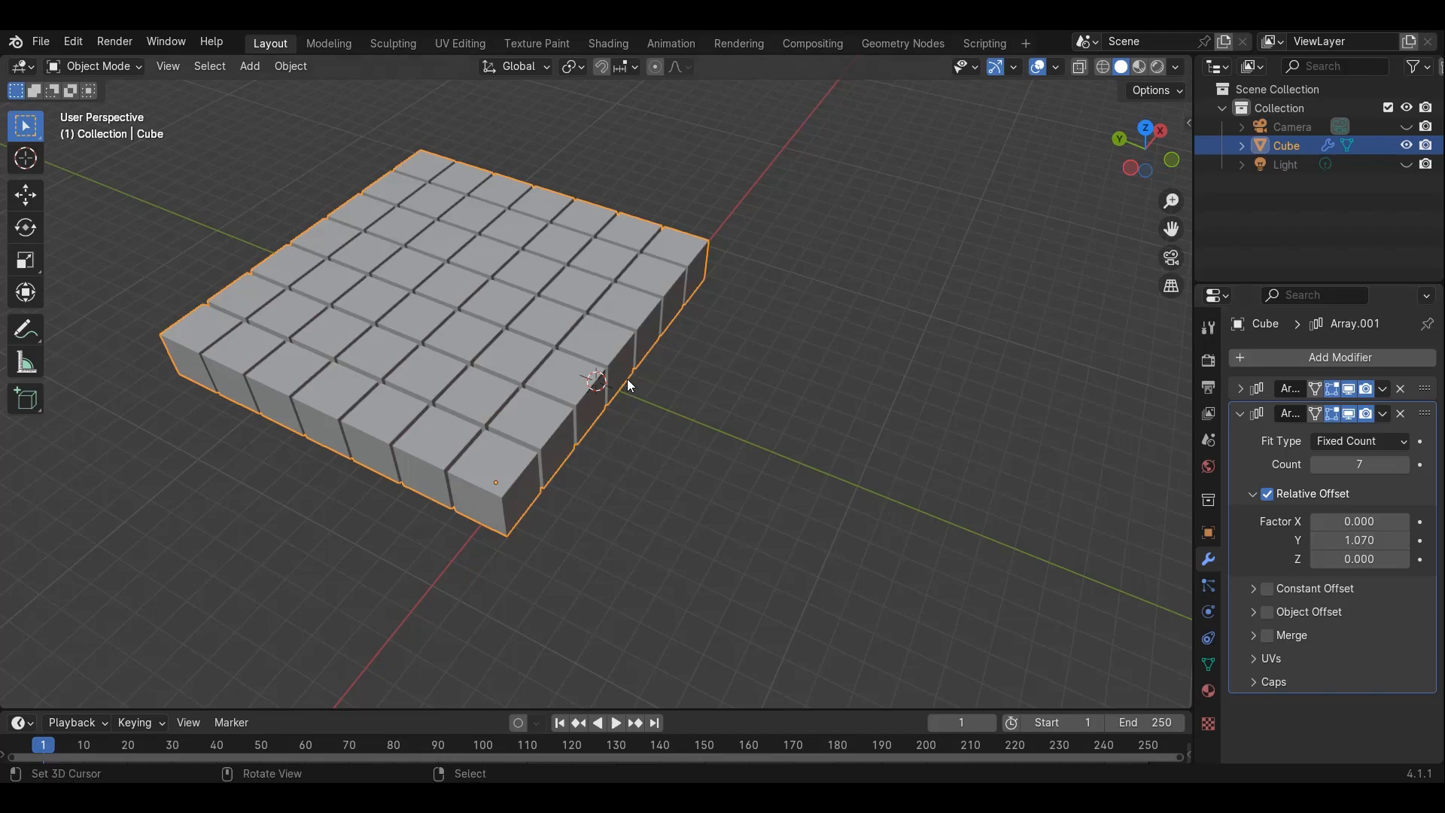
# Collapse the second Array modifier, duplicate it, and expand the third array's settings
pyautogui.click(1253, 493)
pyautogui.click(1237, 414)
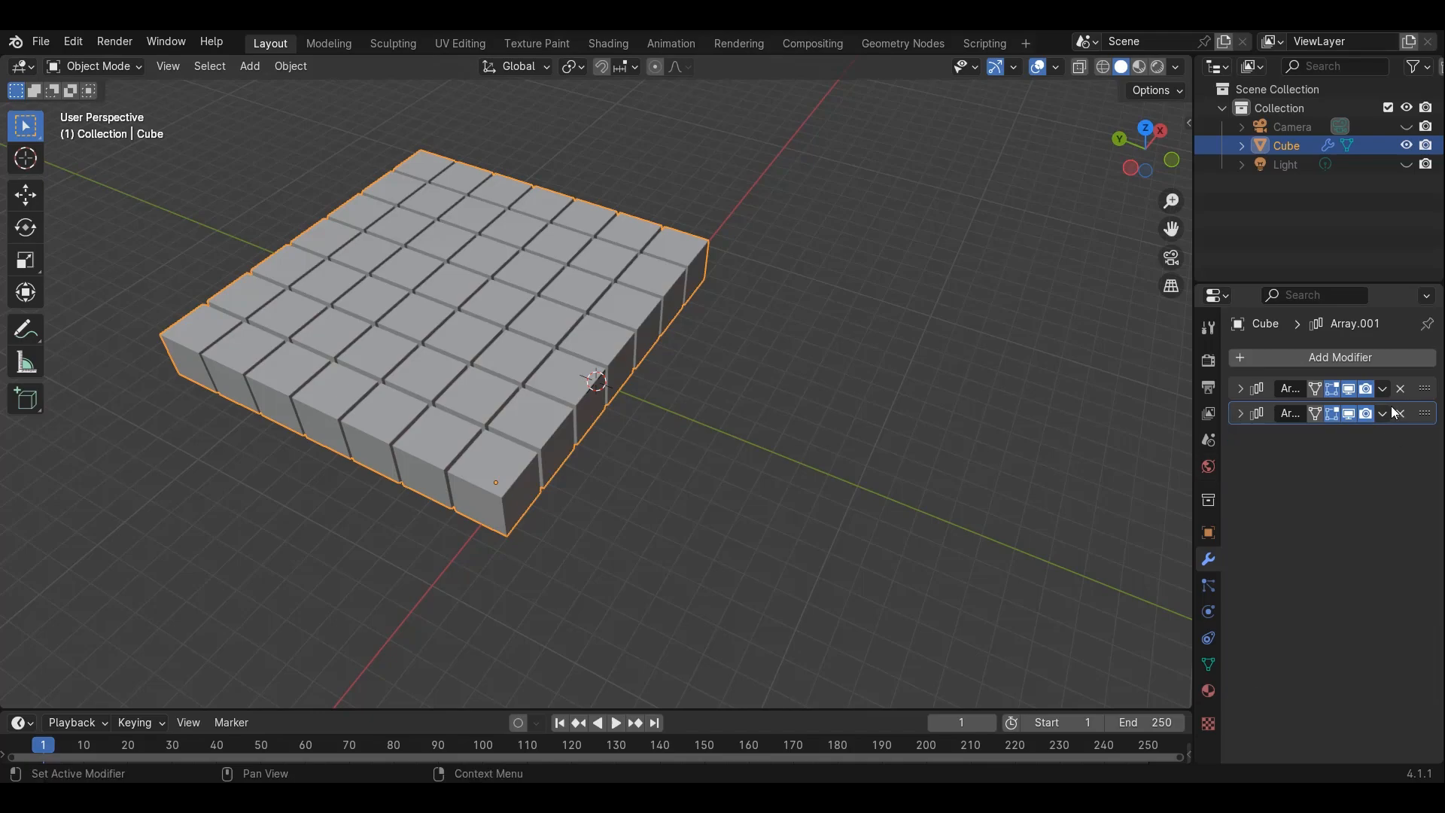
pyautogui.click(1384, 414)
pyautogui.click(1325, 458)
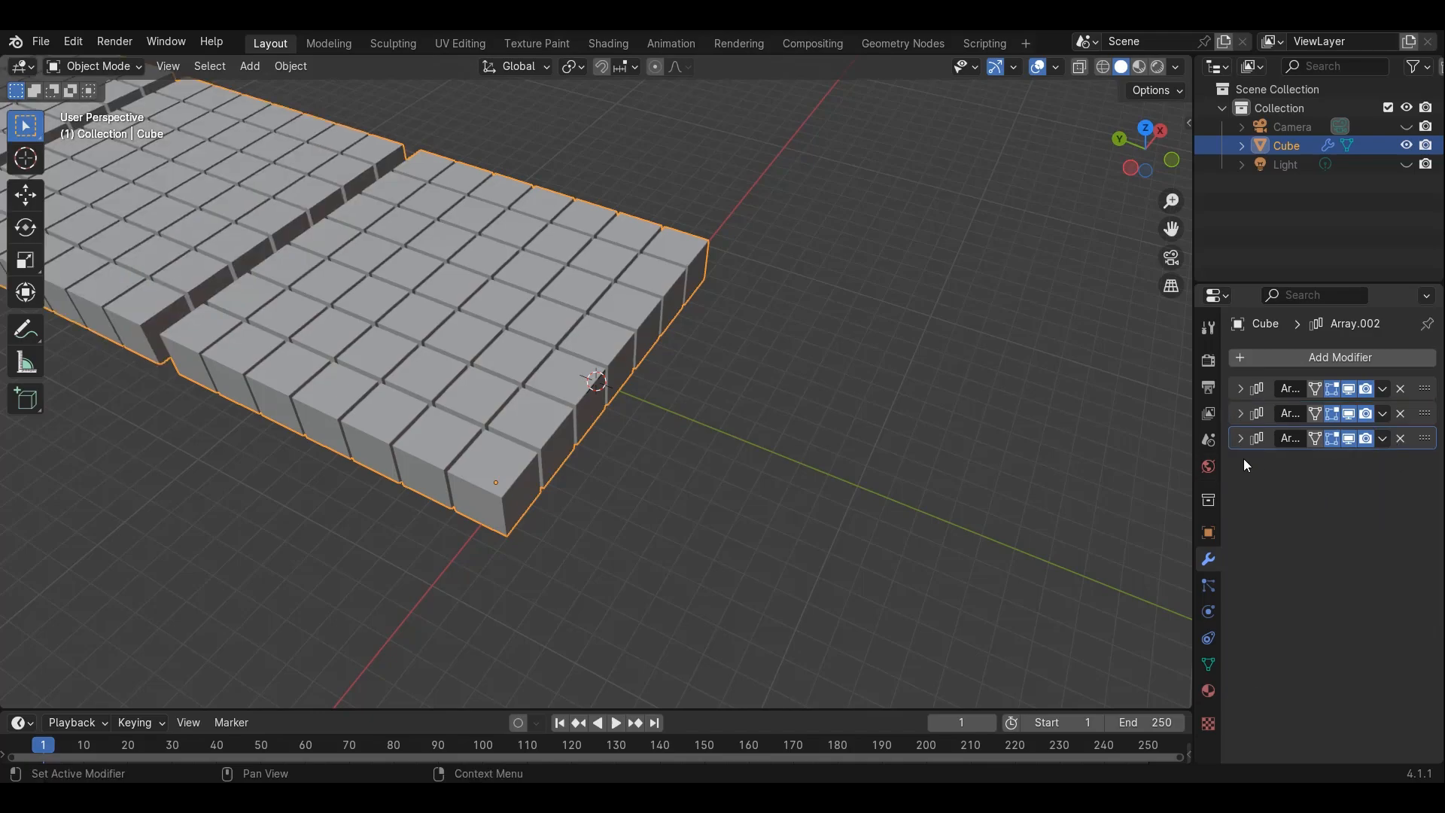
pyautogui.click(1238, 439)
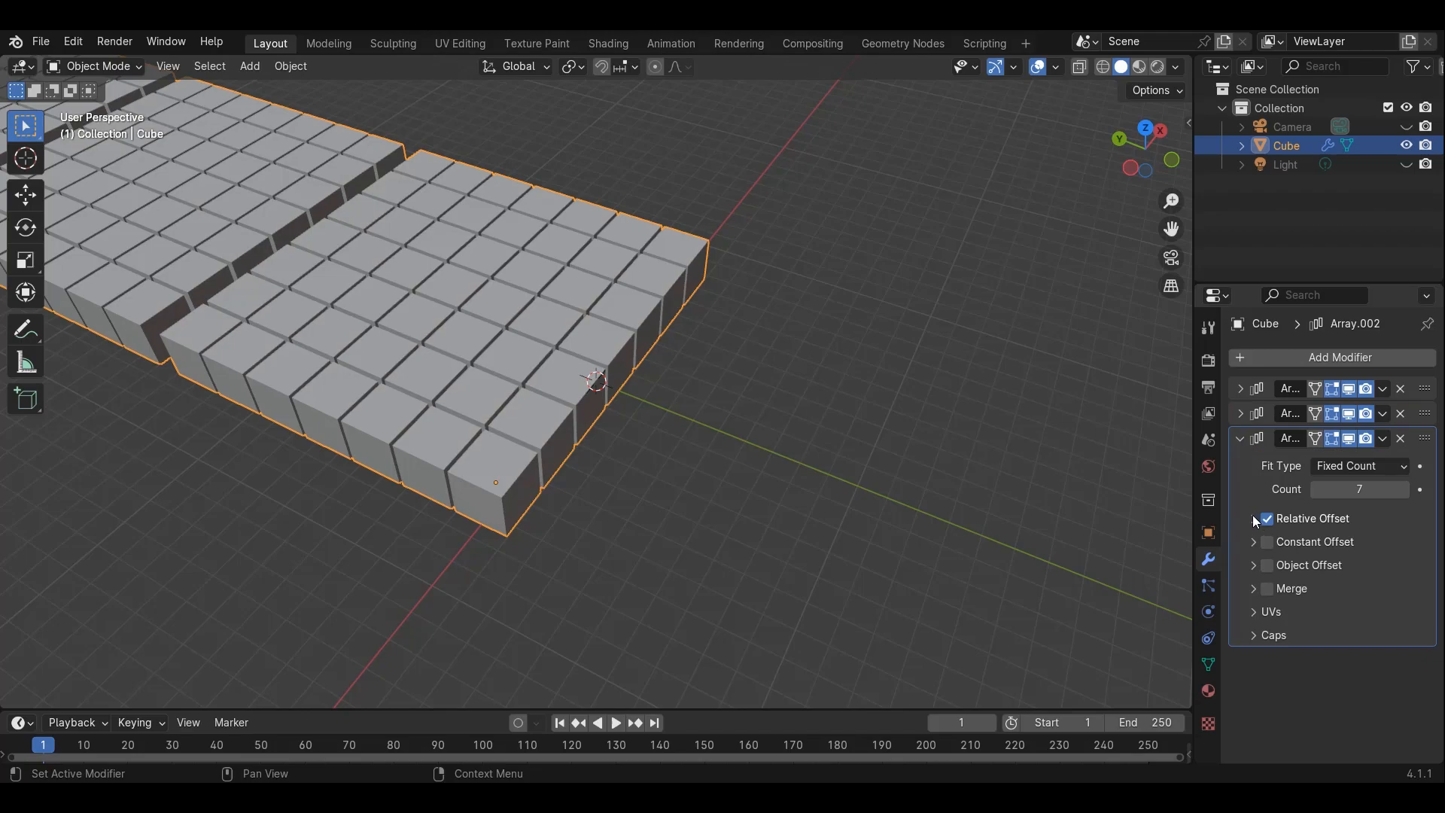
# Set the third array's relative offset to Y 0 and Z about 1.11 to stack the layers
pyautogui.click(1252, 518)
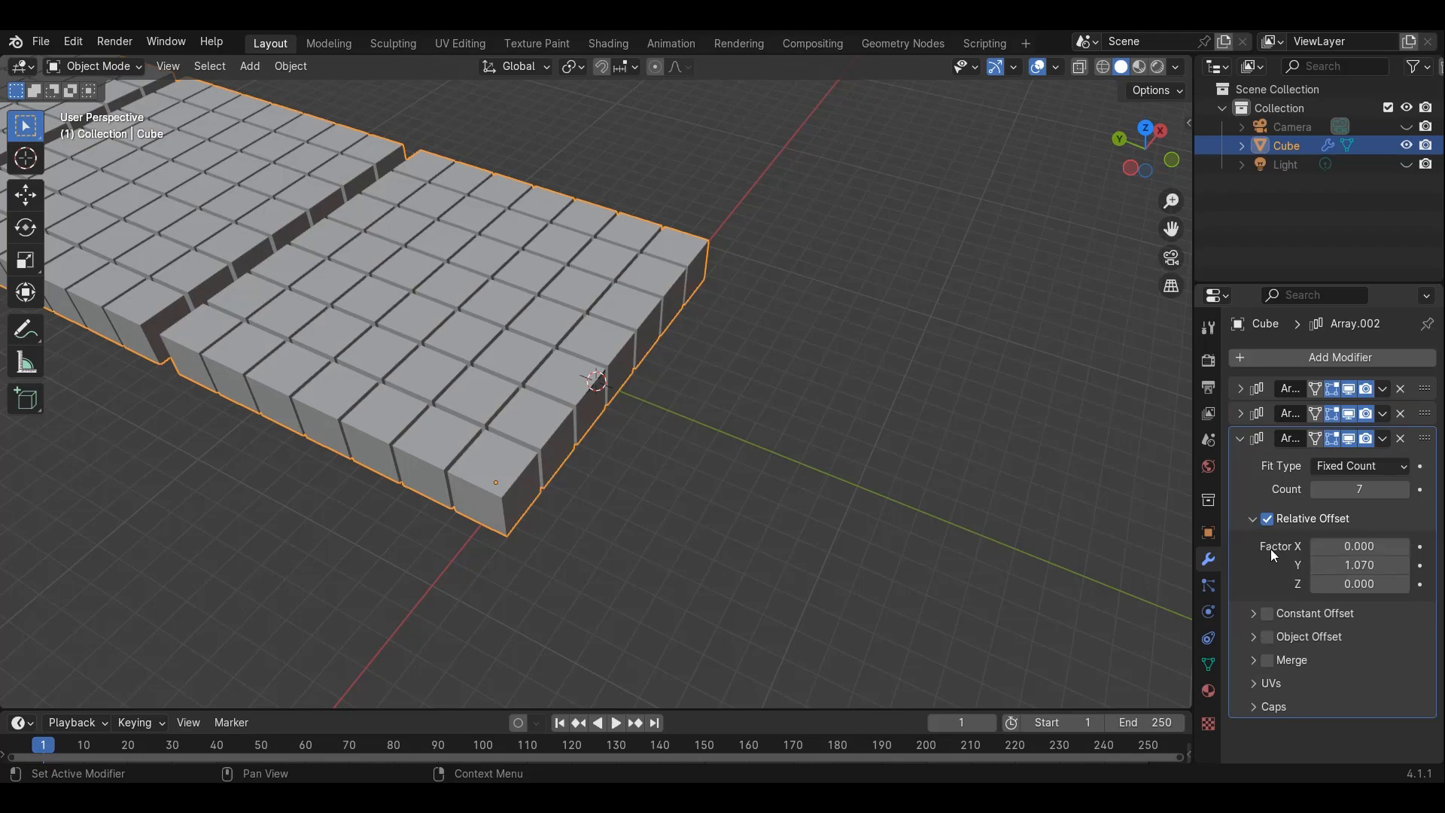
pyautogui.click(1362, 564)
pyautogui.write('0')
pyautogui.press('Return')
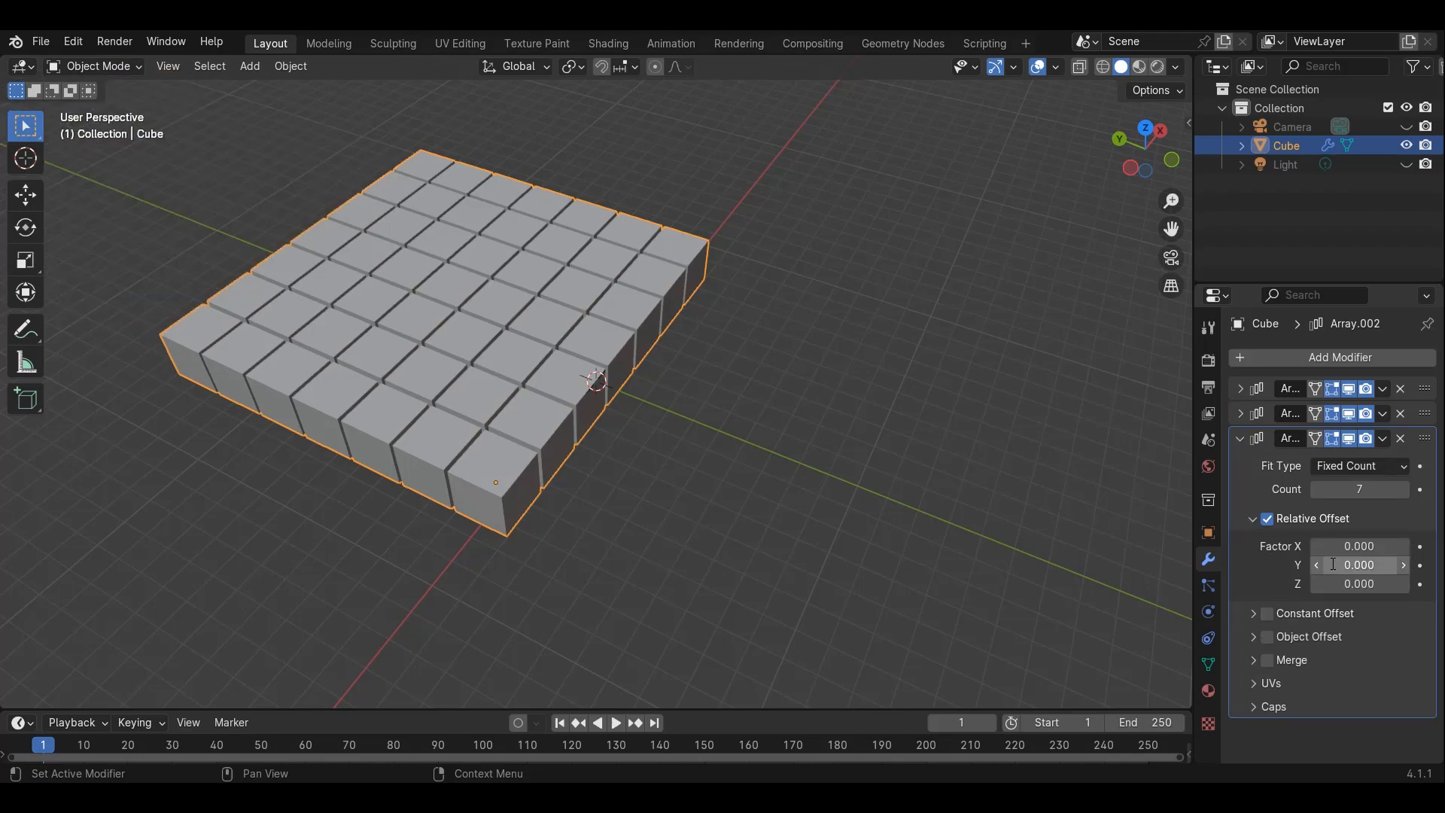
pyautogui.moveTo(1347, 583); pyautogui.dragTo(1423, 584)
# In top view, move the cube block along negative Y about 6.1 m to centre it on the origin
pyautogui.moveTo(795, 508); pyautogui.dragTo(478, 435, button='middle')
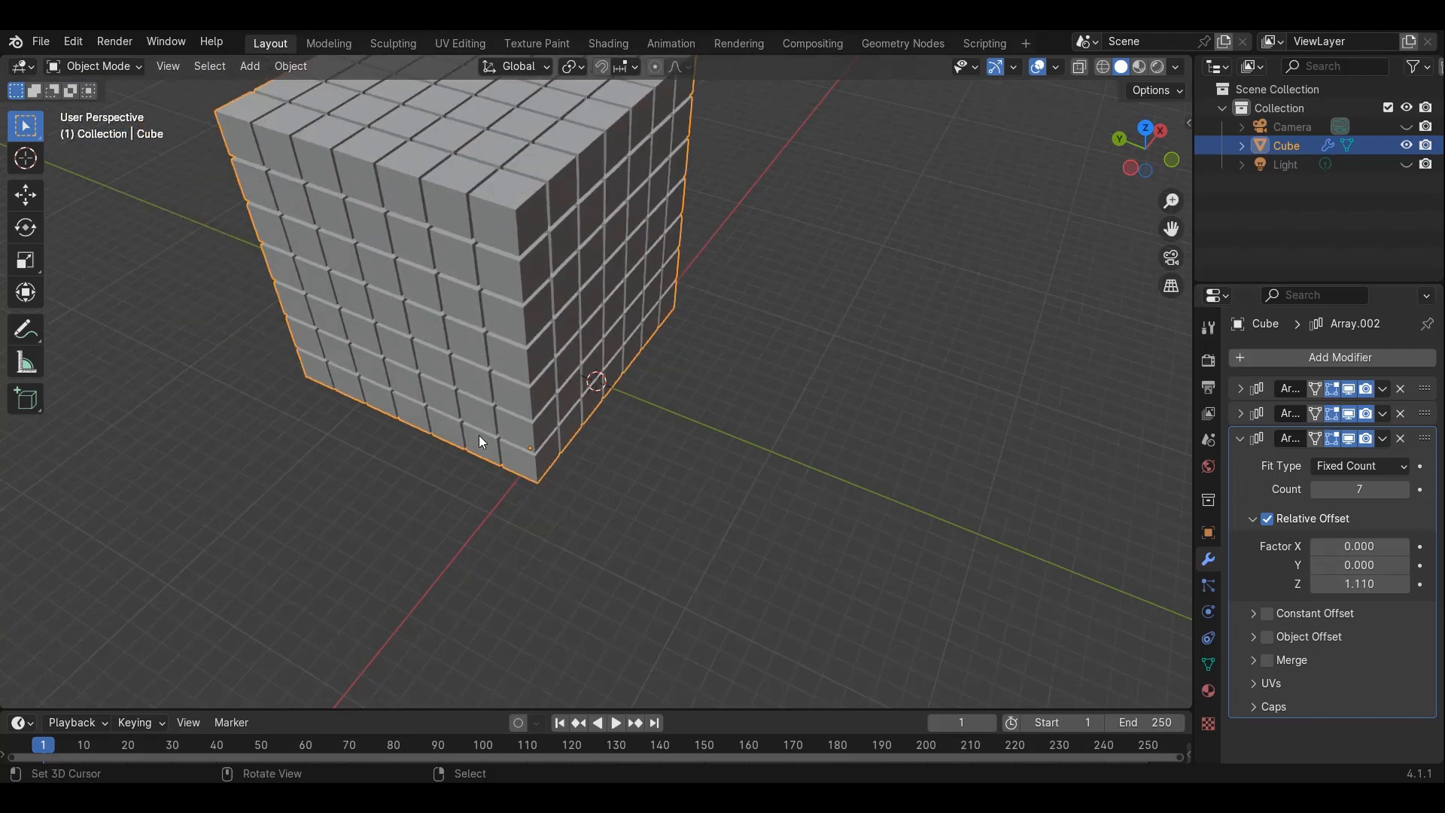
pyautogui.press('KP_7')
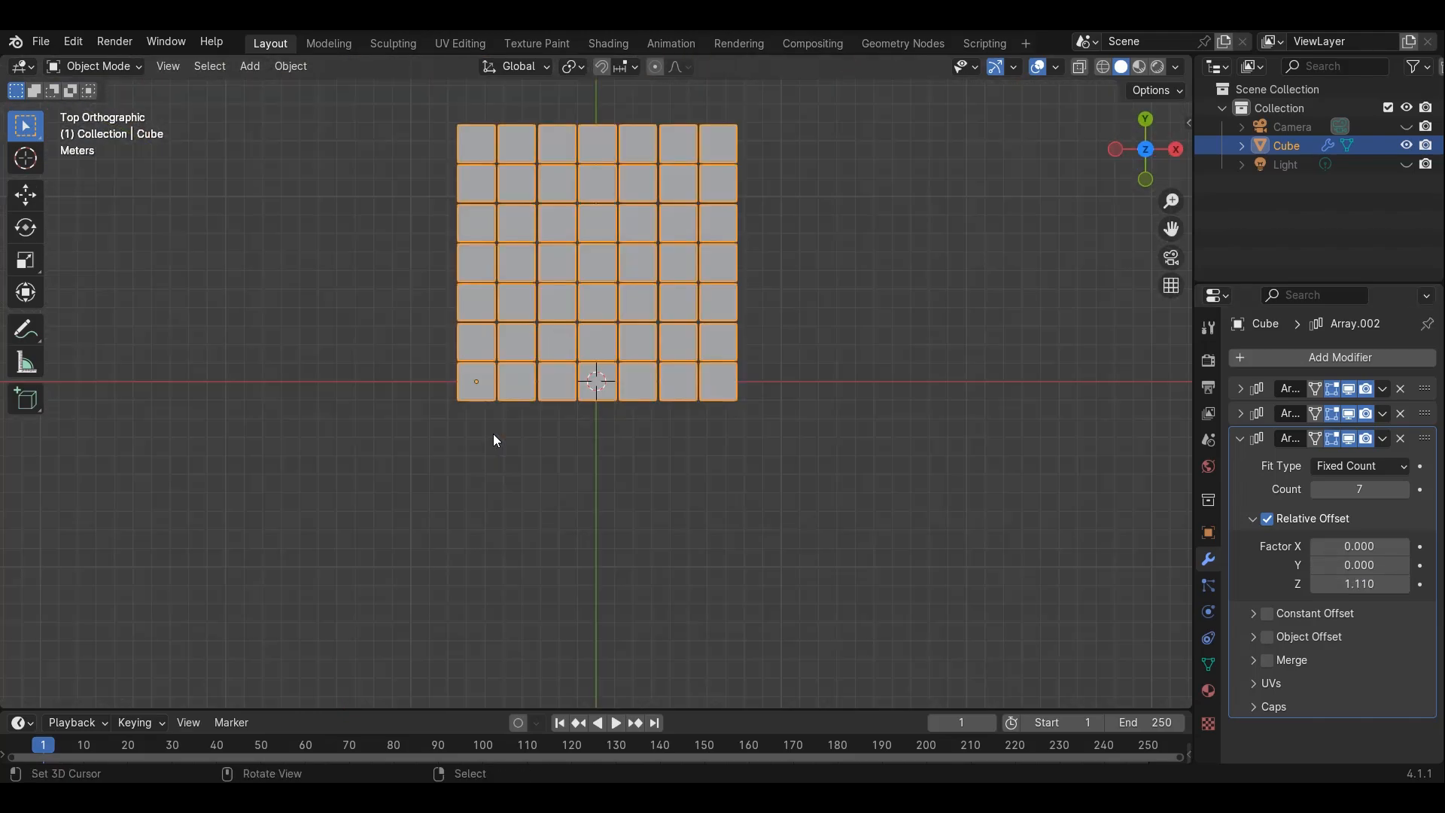
pyautogui.press('g')
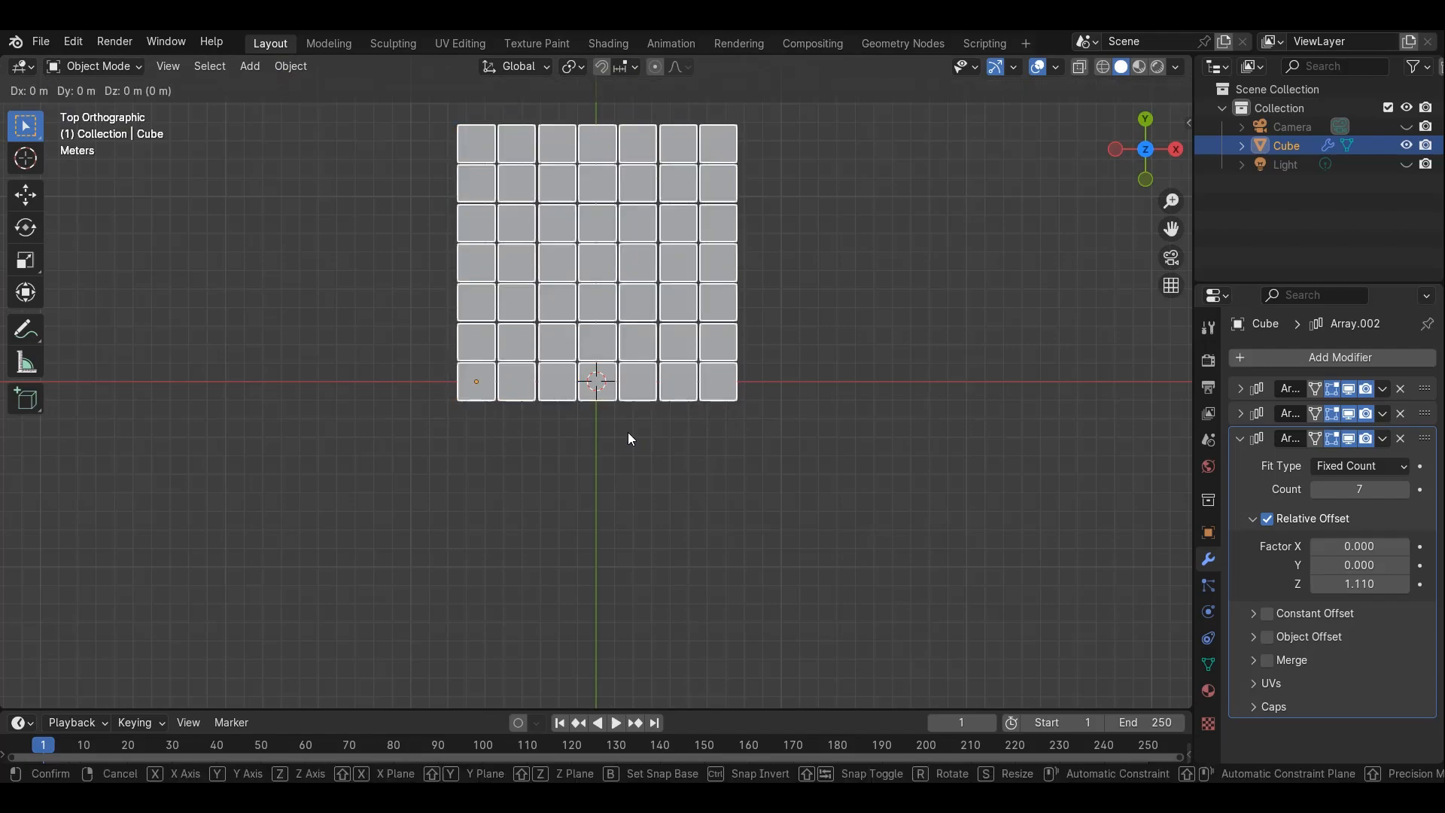
pyautogui.press('y')
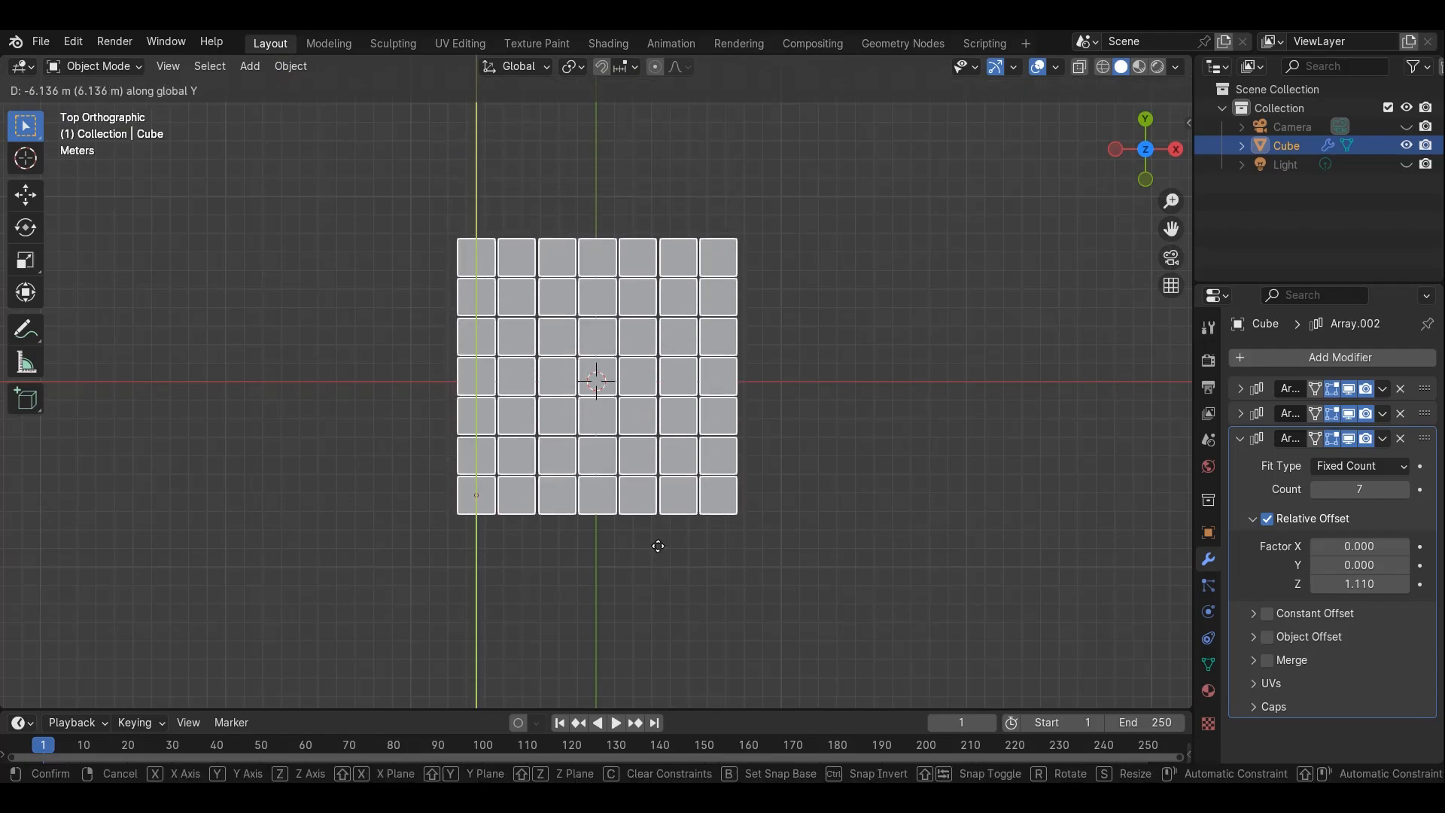
pyautogui.click(664, 553)
# In right side view, move the cube block along Y about -0.57 m to centre it
pyautogui.press('KP_1')
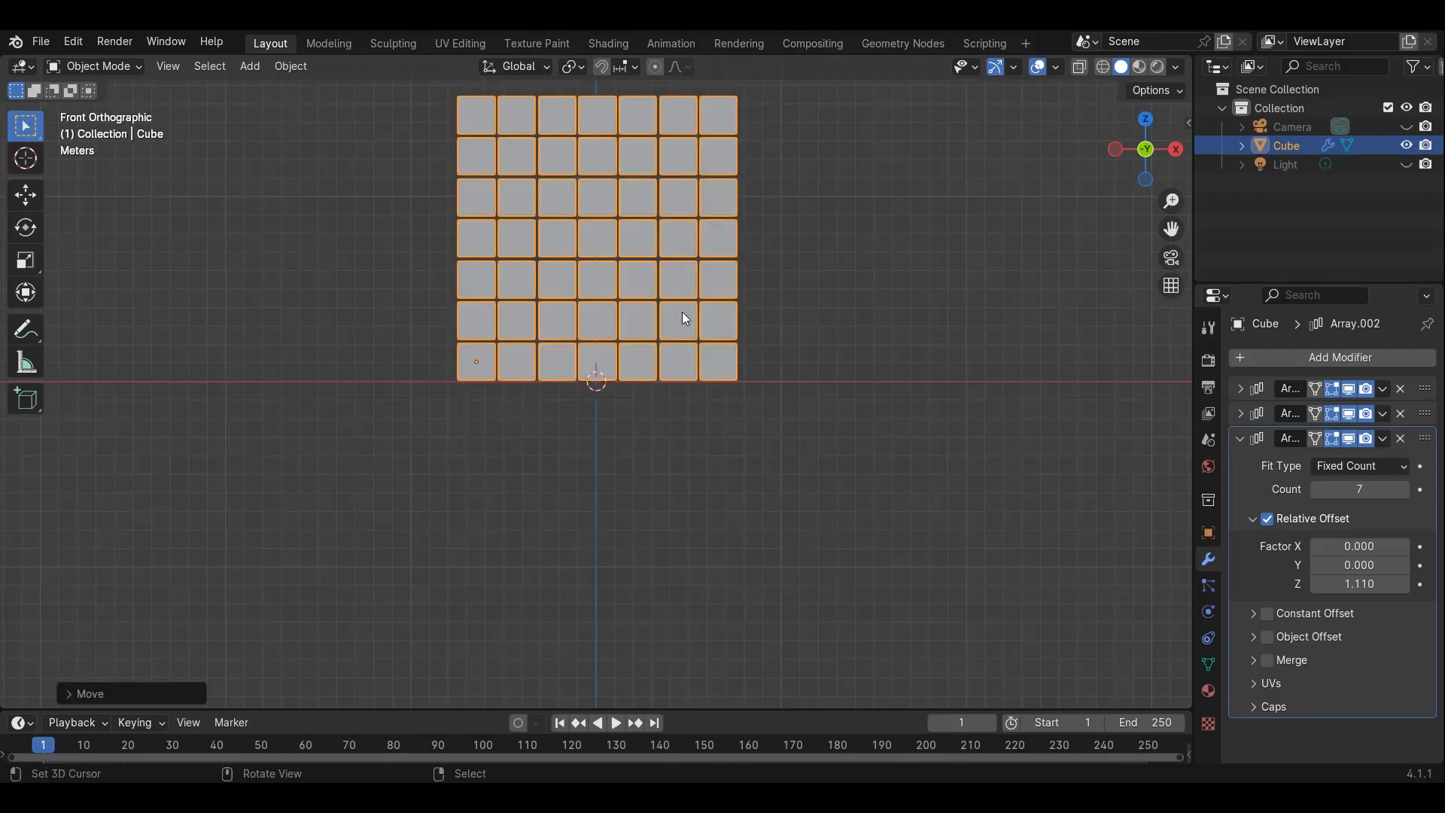
pyautogui.keyDown('shift'); pyautogui.moveTo(682, 312); pyautogui.dragTo(642, 409, button='middle'); pyautogui.keyUp('shift')
pyautogui.keyDown('shift'); pyautogui.scroll(2, 641, 410); pyautogui.keyUp('shift')
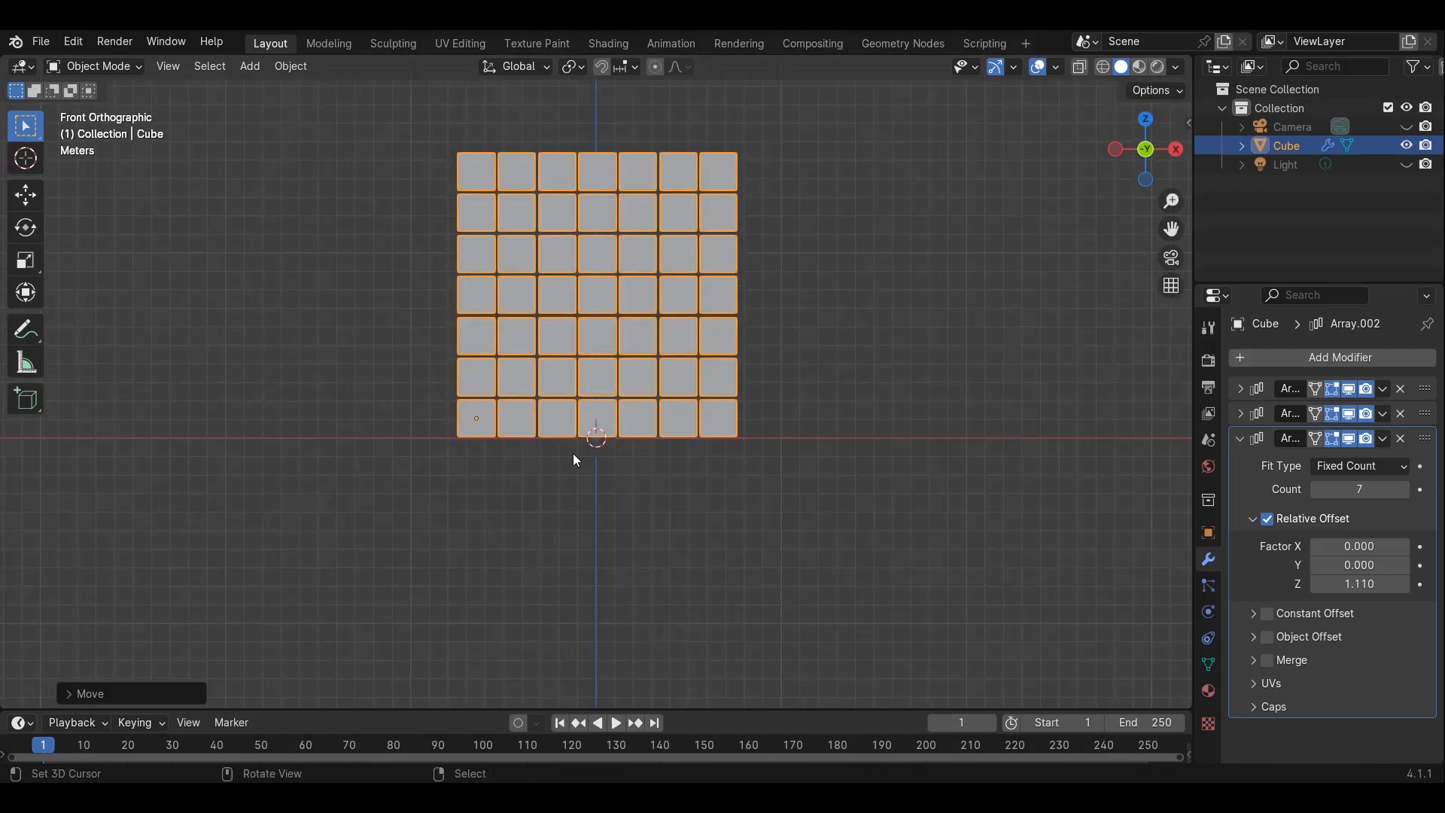
pyautogui.press('KP_3')
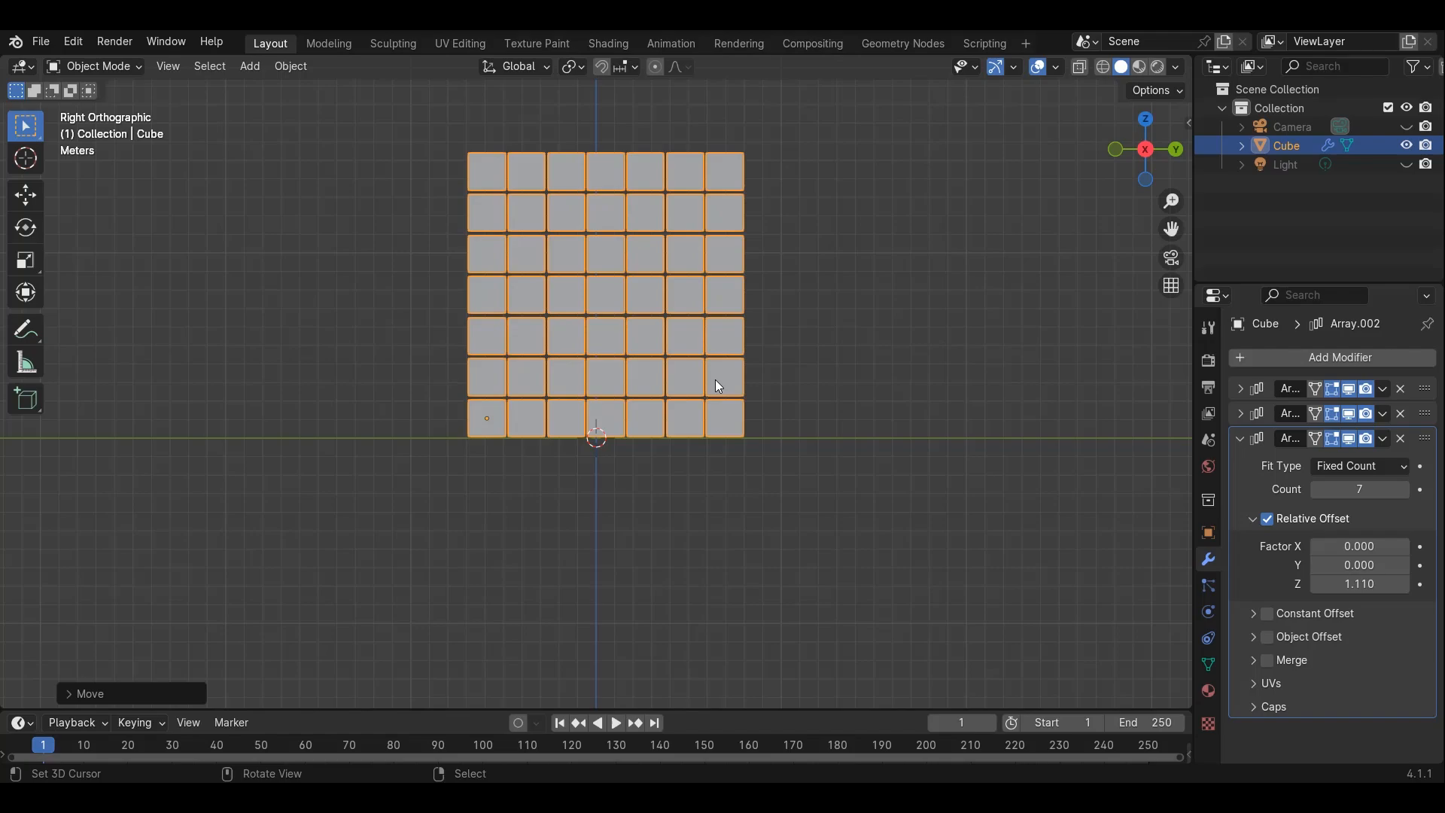
pyautogui.press('g')
pyautogui.press('y')
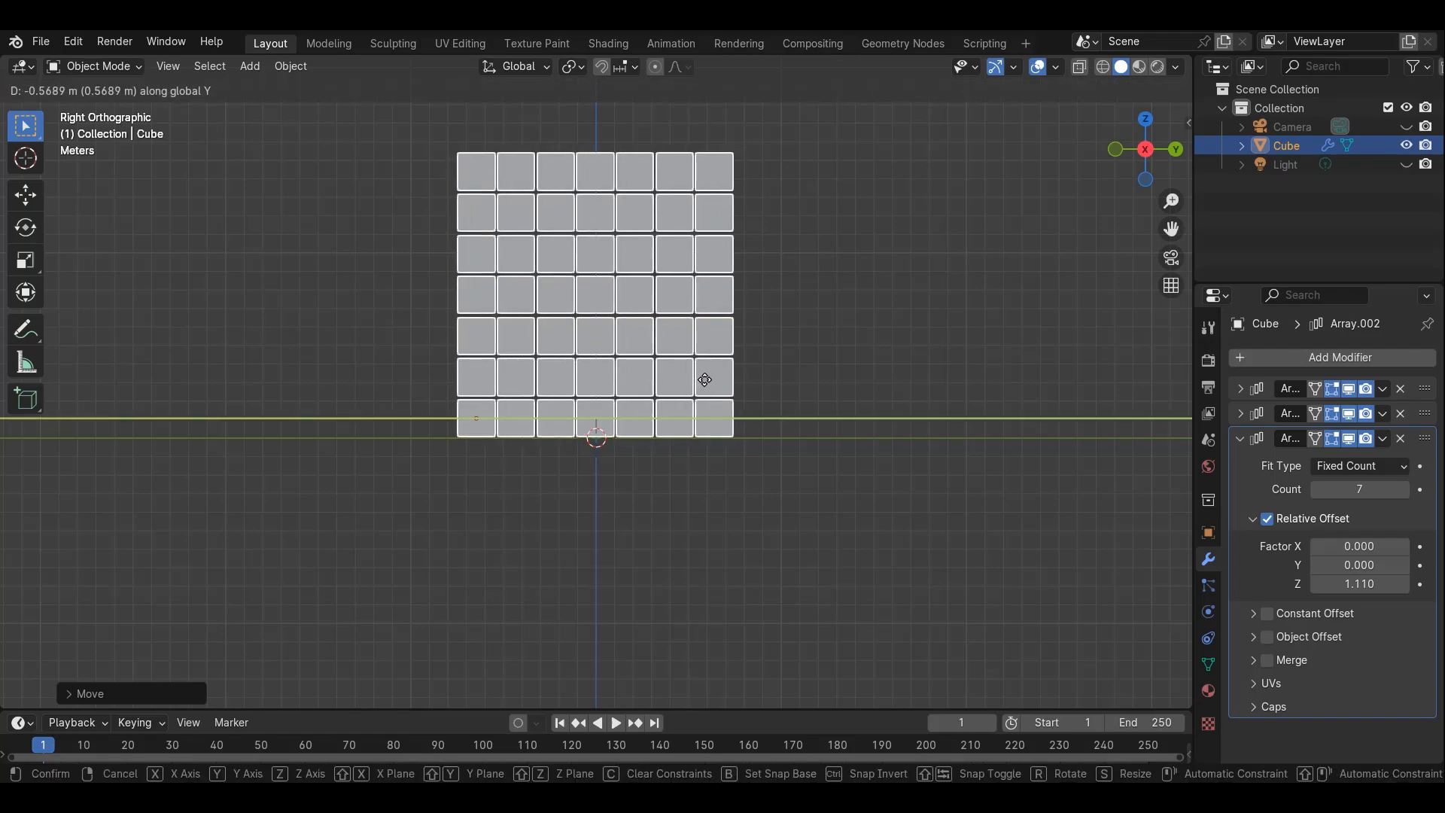
pyautogui.click(704, 379)
pyautogui.moveTo(704, 380); pyautogui.dragTo(606, 414, button='middle')
# Add a mesh plane and scale it up about 20 times as a floor under the block
pyautogui.hotkey('shift', 'a')
pyautogui.moveTo(602, 413)
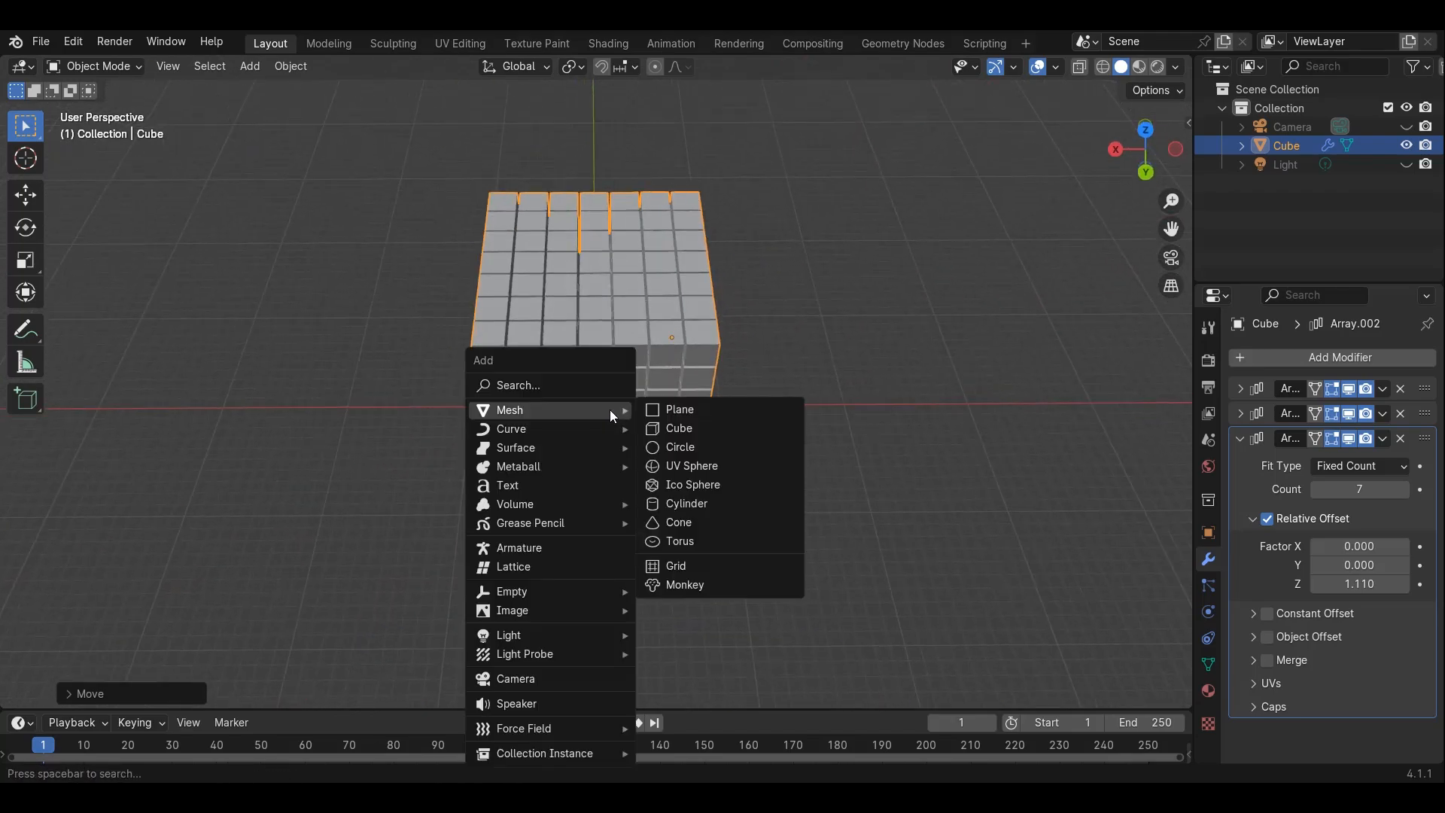
pyautogui.click(697, 409)
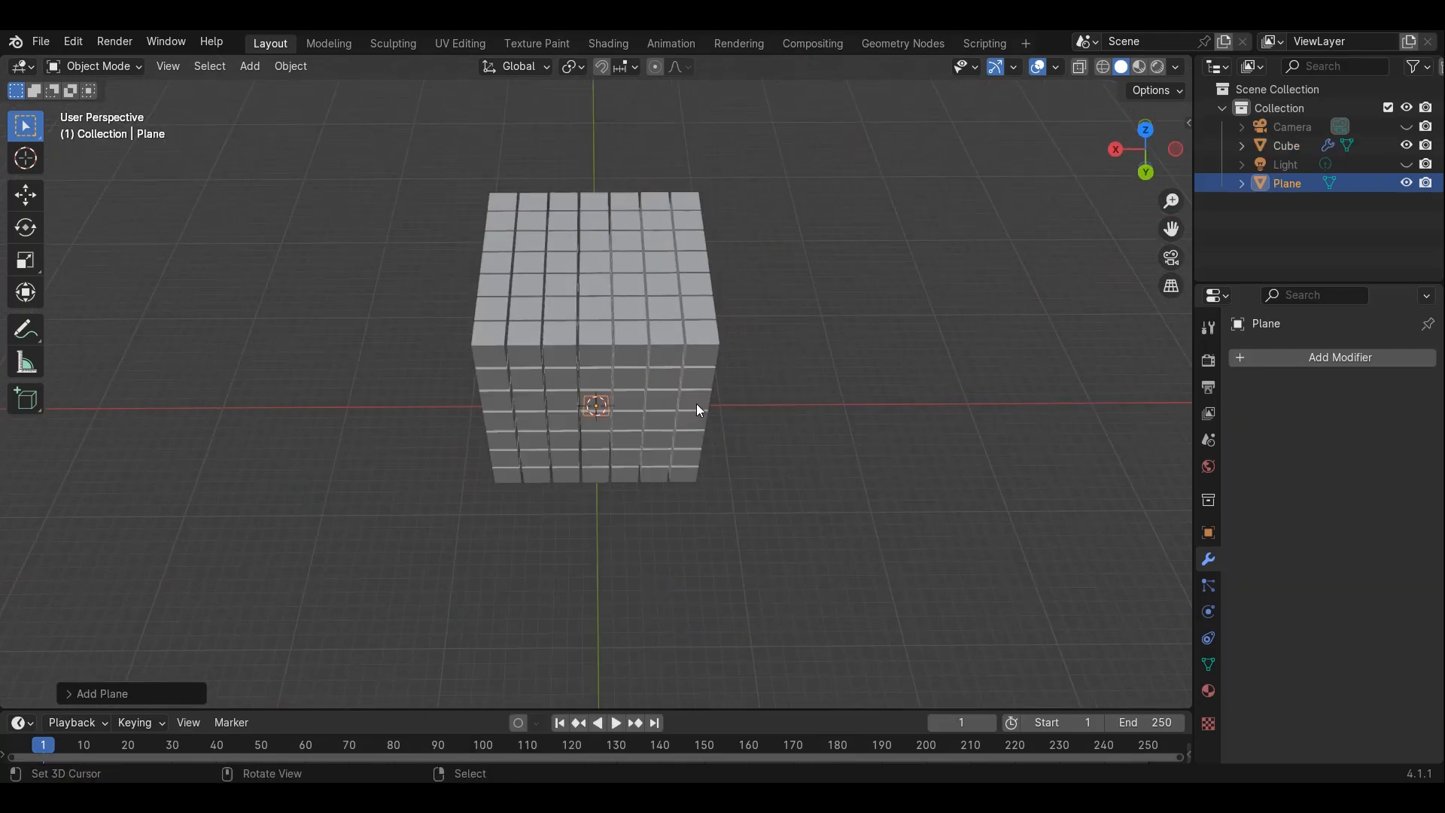
pyautogui.press('s')
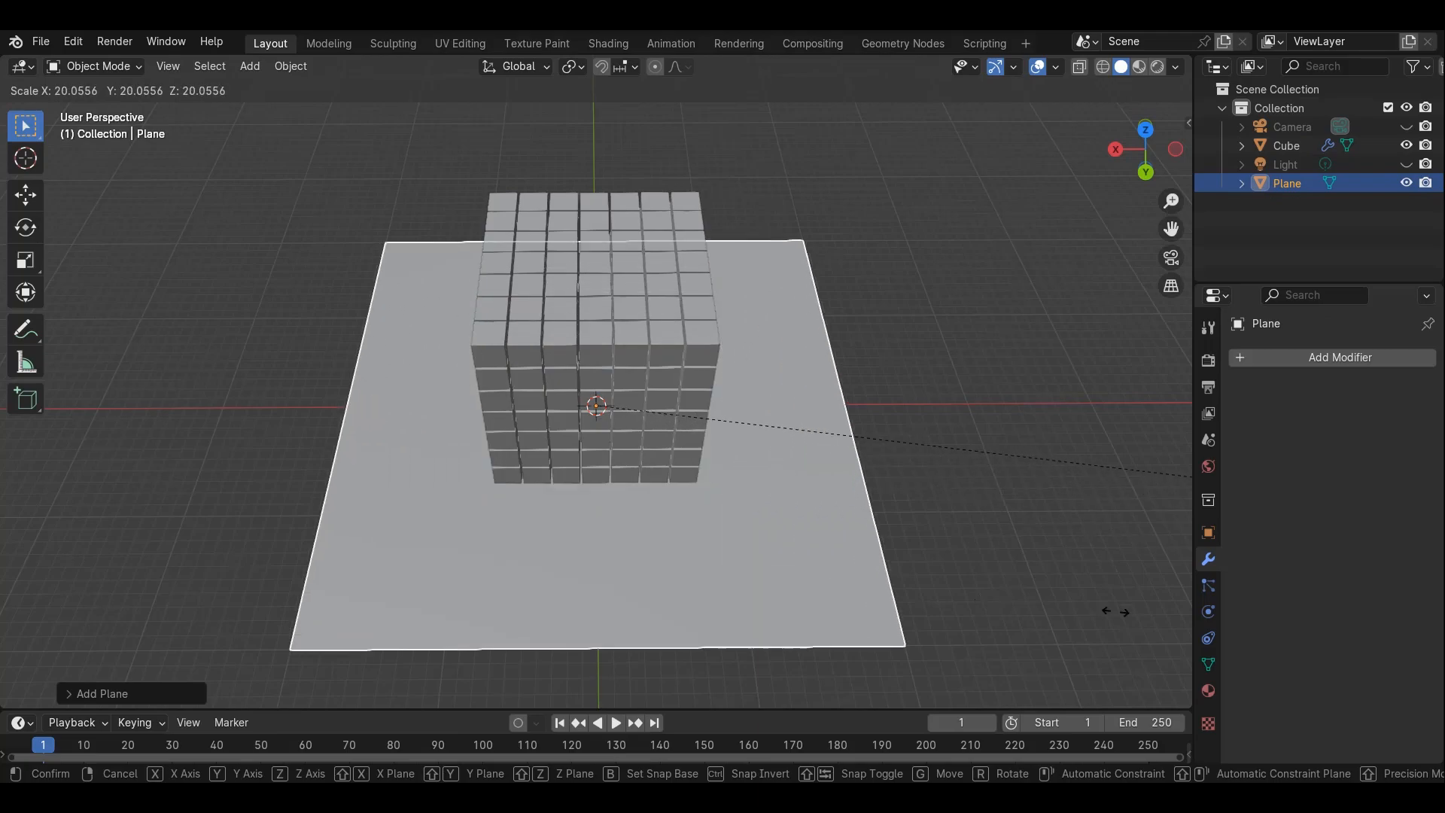
pyautogui.click(1013, 615)
pyautogui.moveTo(1013, 615); pyautogui.dragTo(778, 369, button='middle')
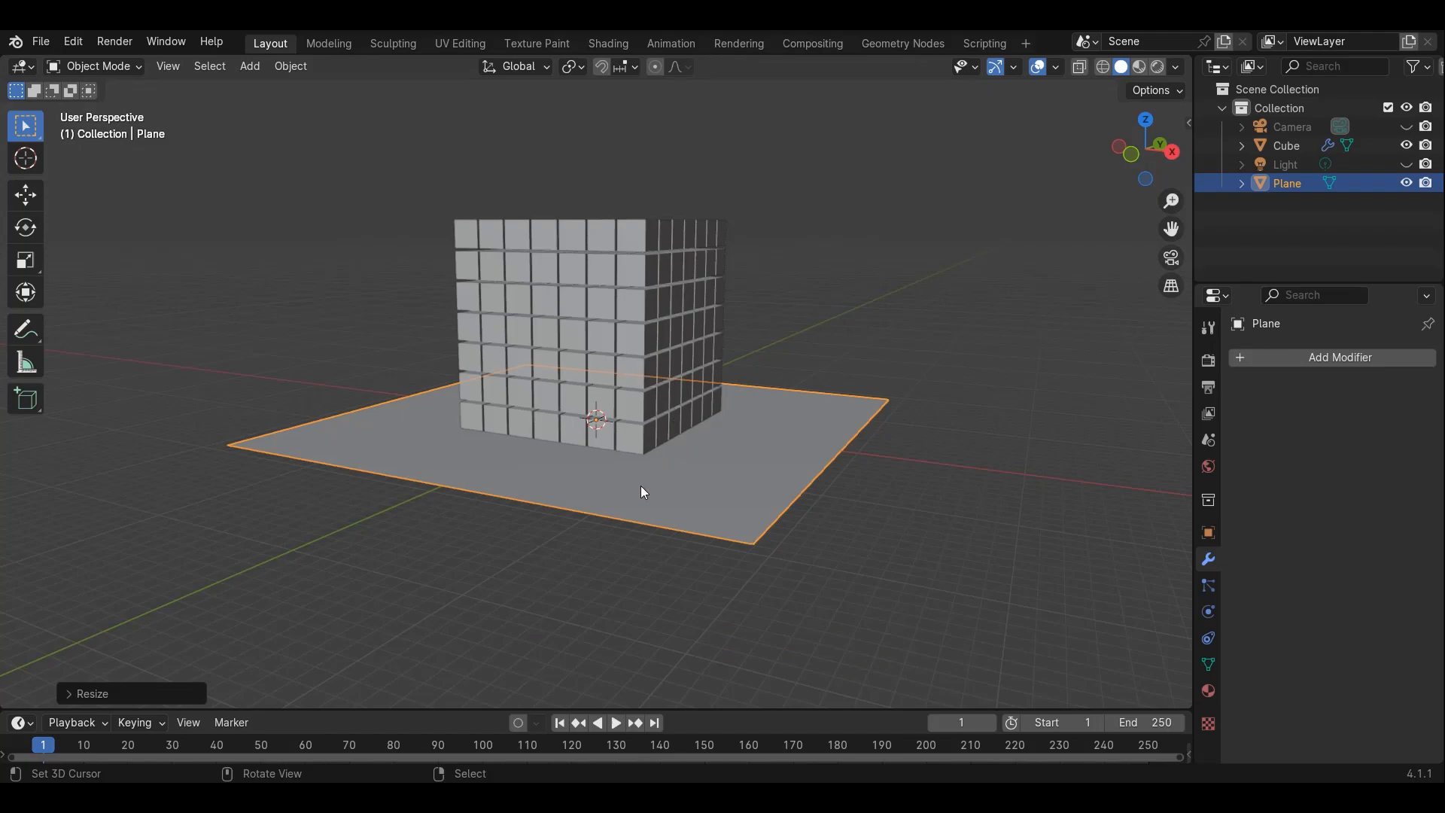
# Give the plane a rigid body and set its type to Passive
pyautogui.click(1209, 611)
pyautogui.click(1307, 480)
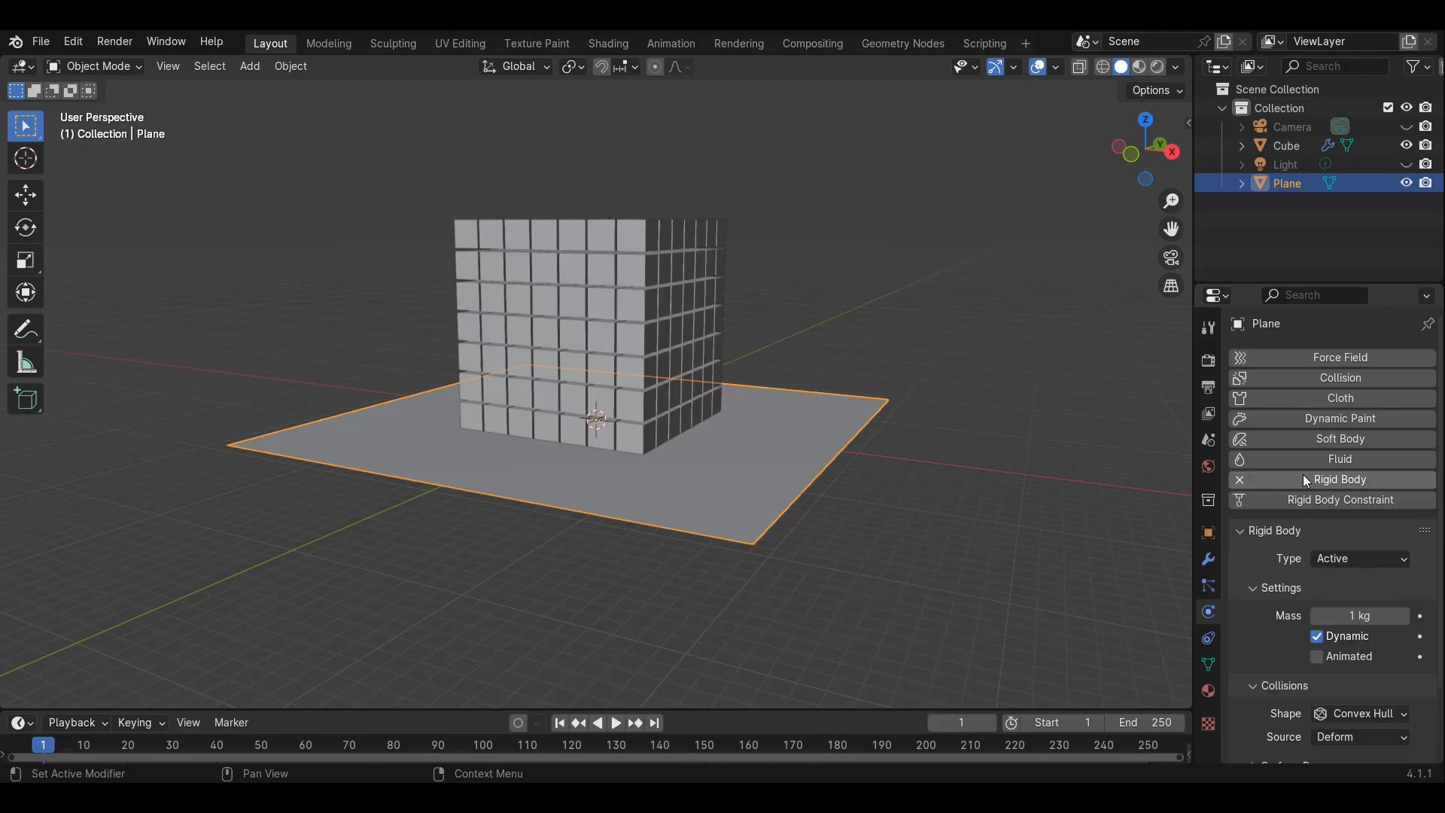
pyautogui.click(1345, 559)
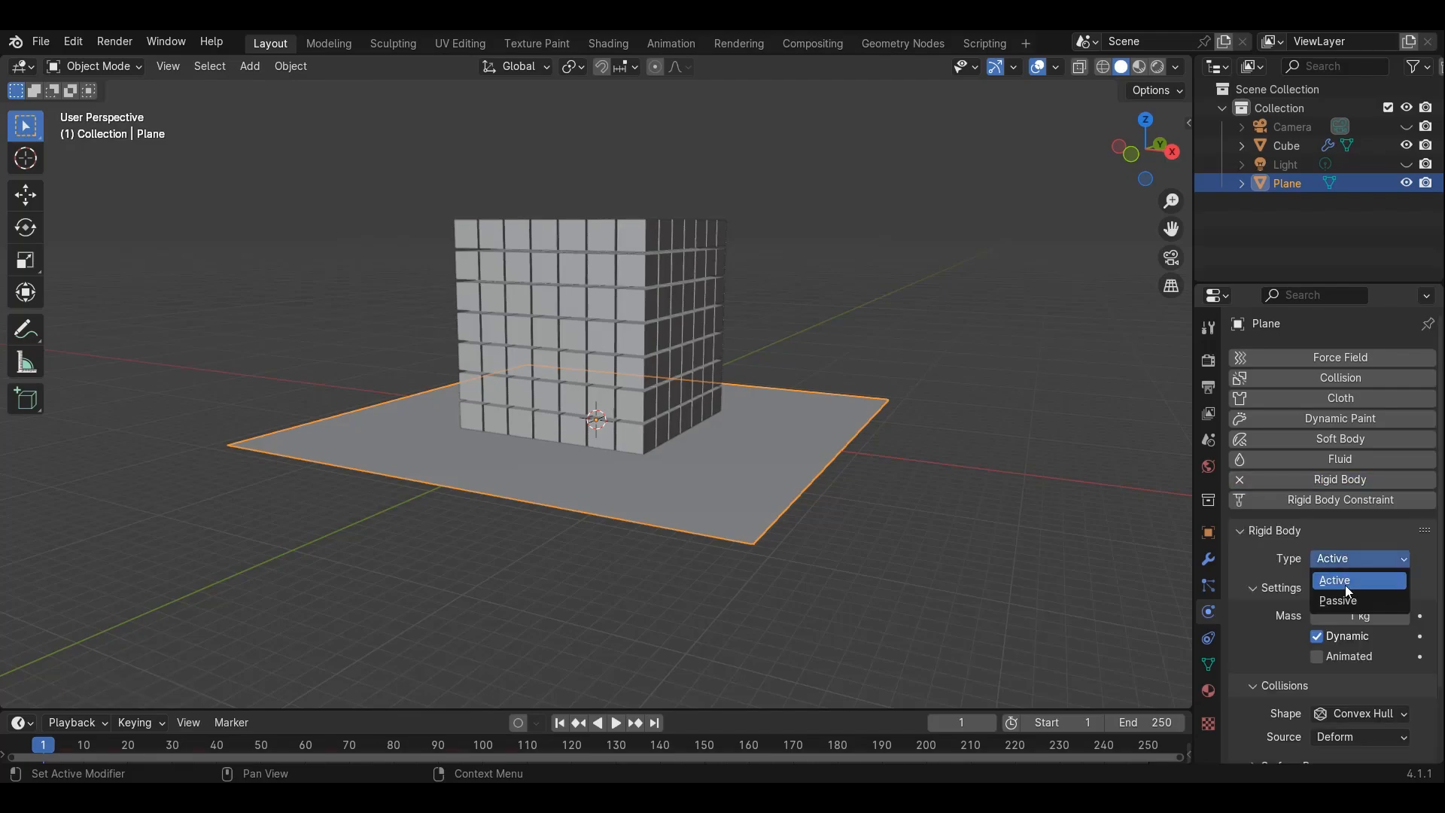
pyautogui.click(1354, 603)
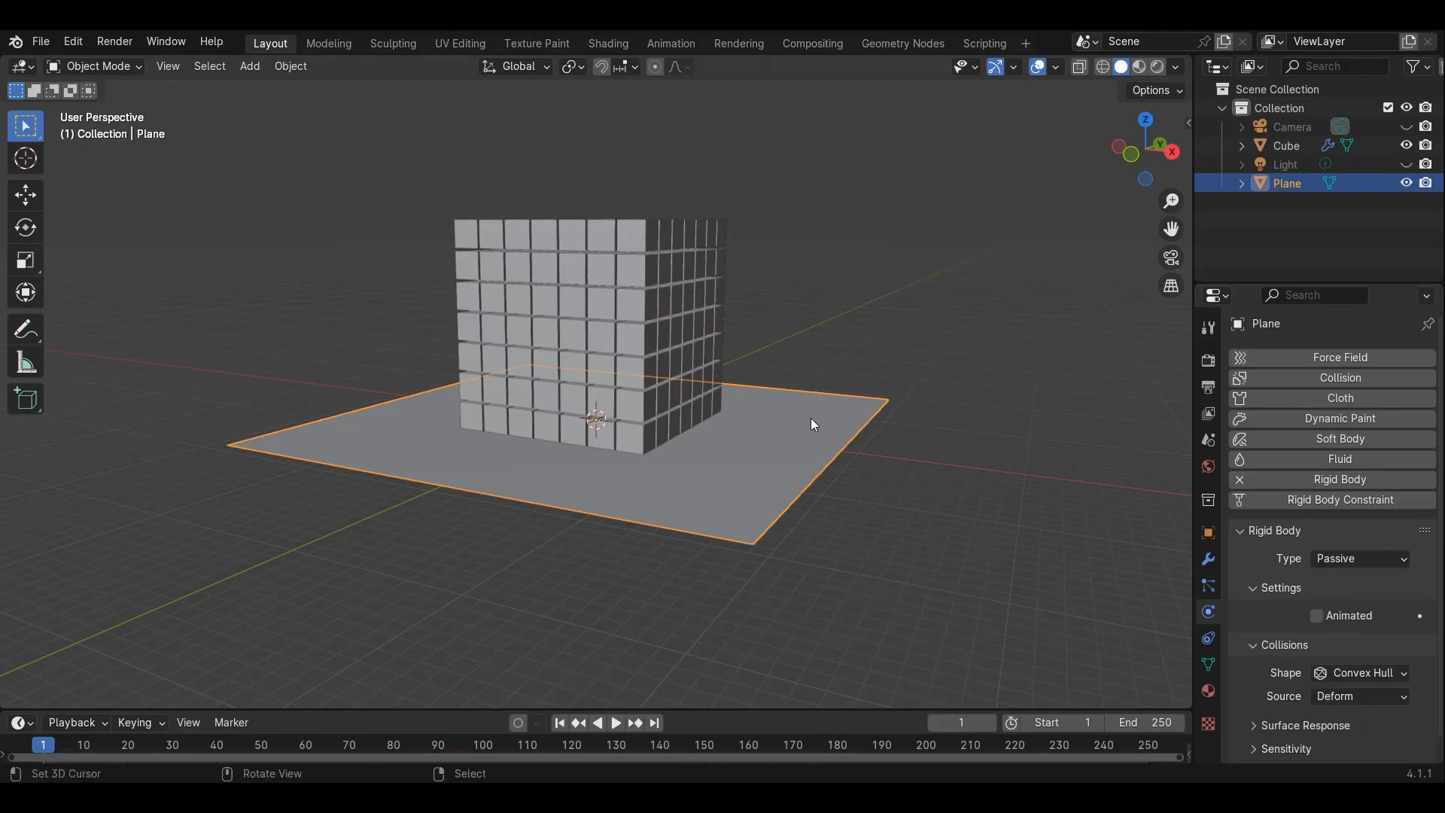
pyautogui.moveTo(811, 419); pyautogui.dragTo(703, 472, button='middle')
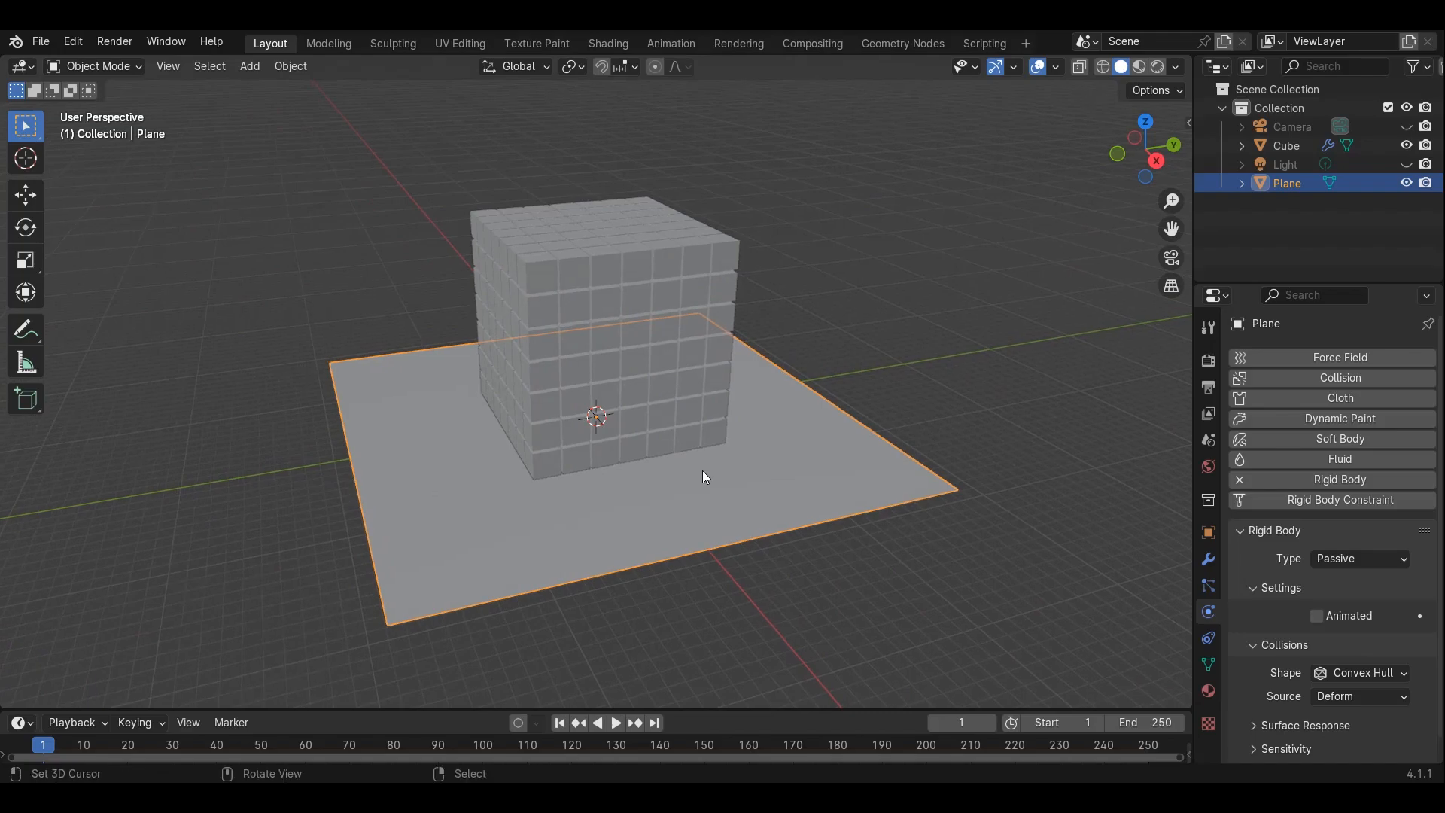
# Select the cube block and apply all three Array modifiers
pyautogui.click(643, 271)
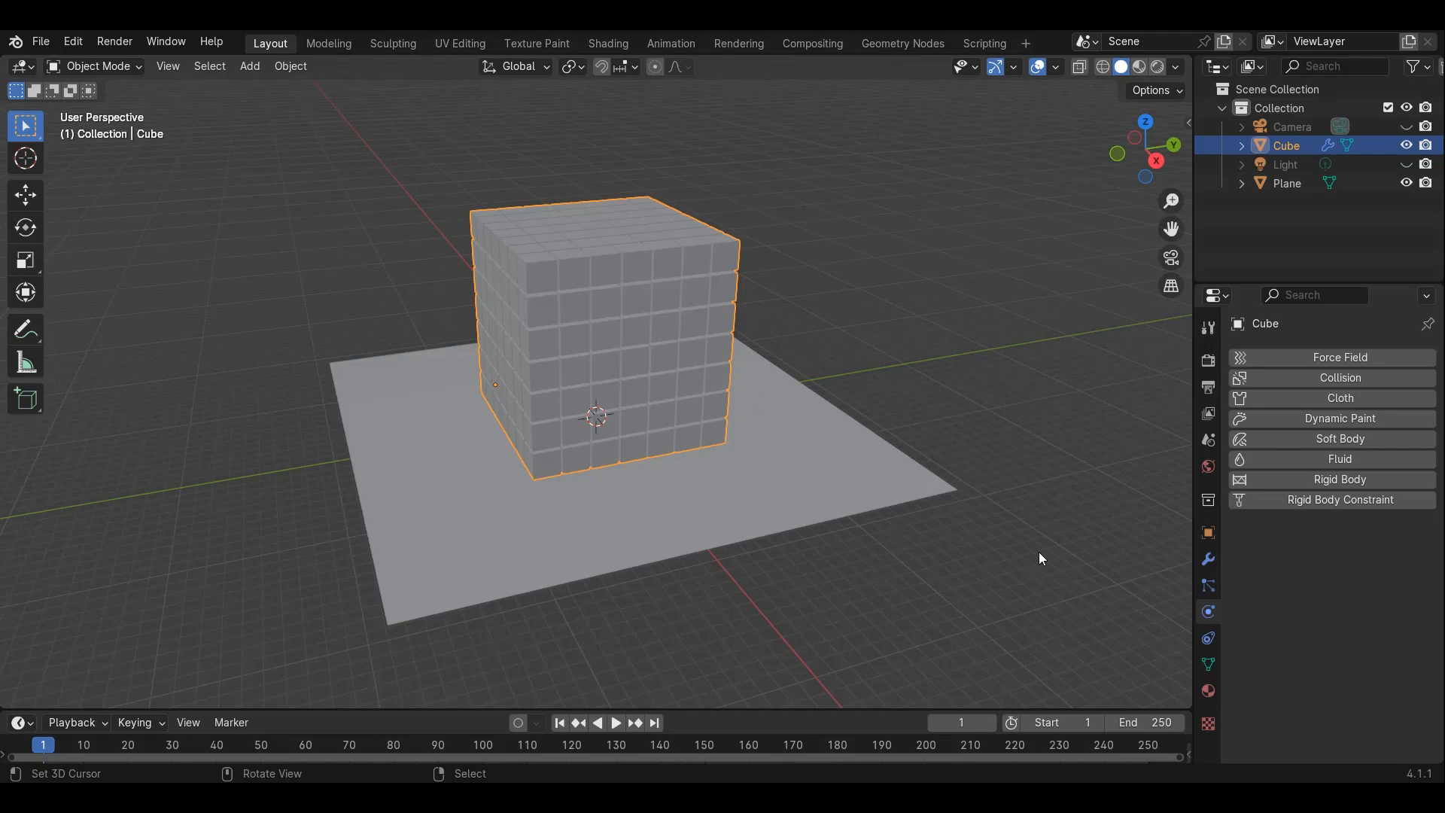
pyautogui.click(1206, 559)
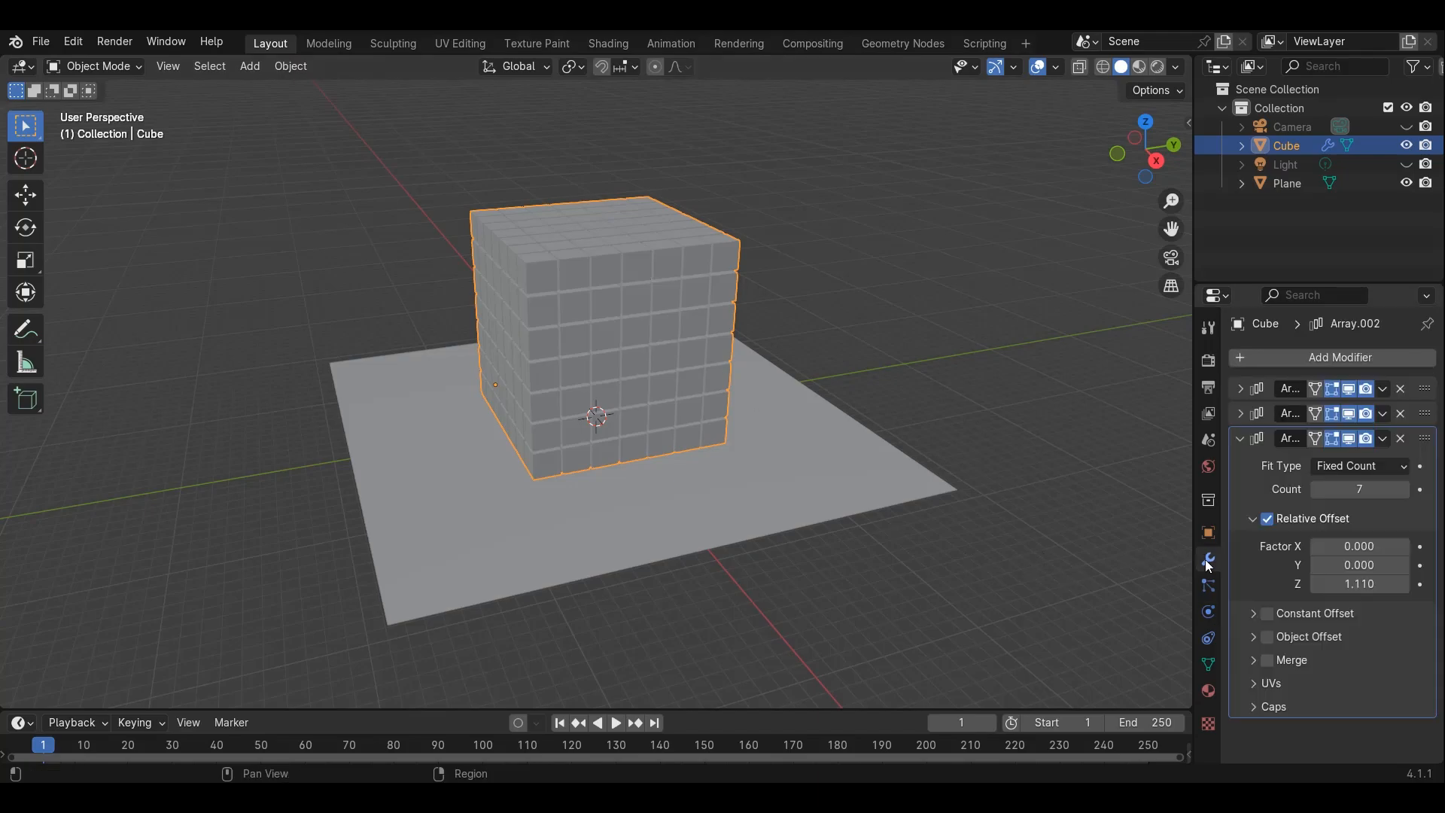
pyautogui.click(1383, 389)
pyautogui.click(1346, 411)
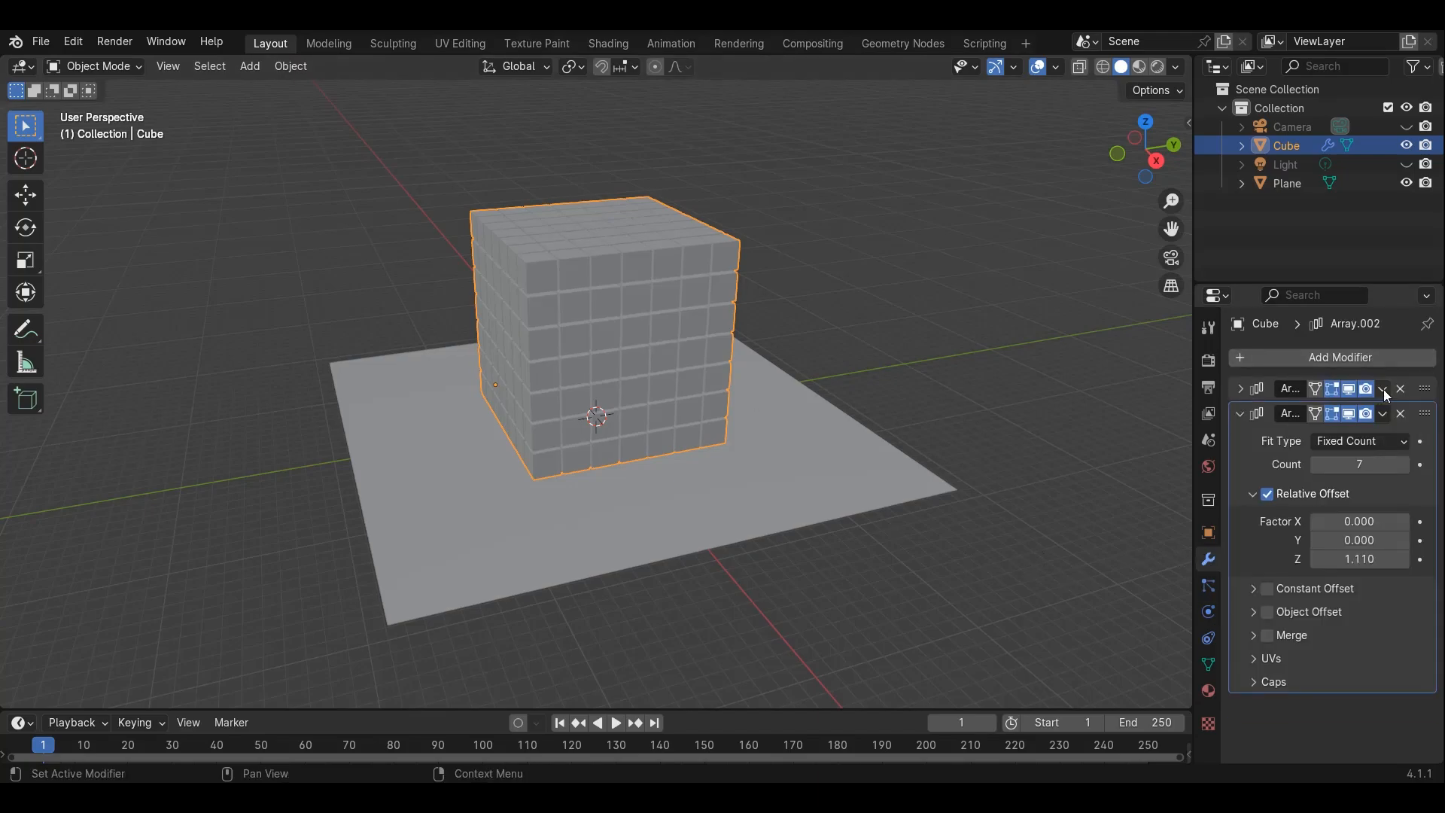
pyautogui.click(1383, 389)
pyautogui.click(1344, 412)
pyautogui.click(1384, 389)
pyautogui.click(1354, 411)
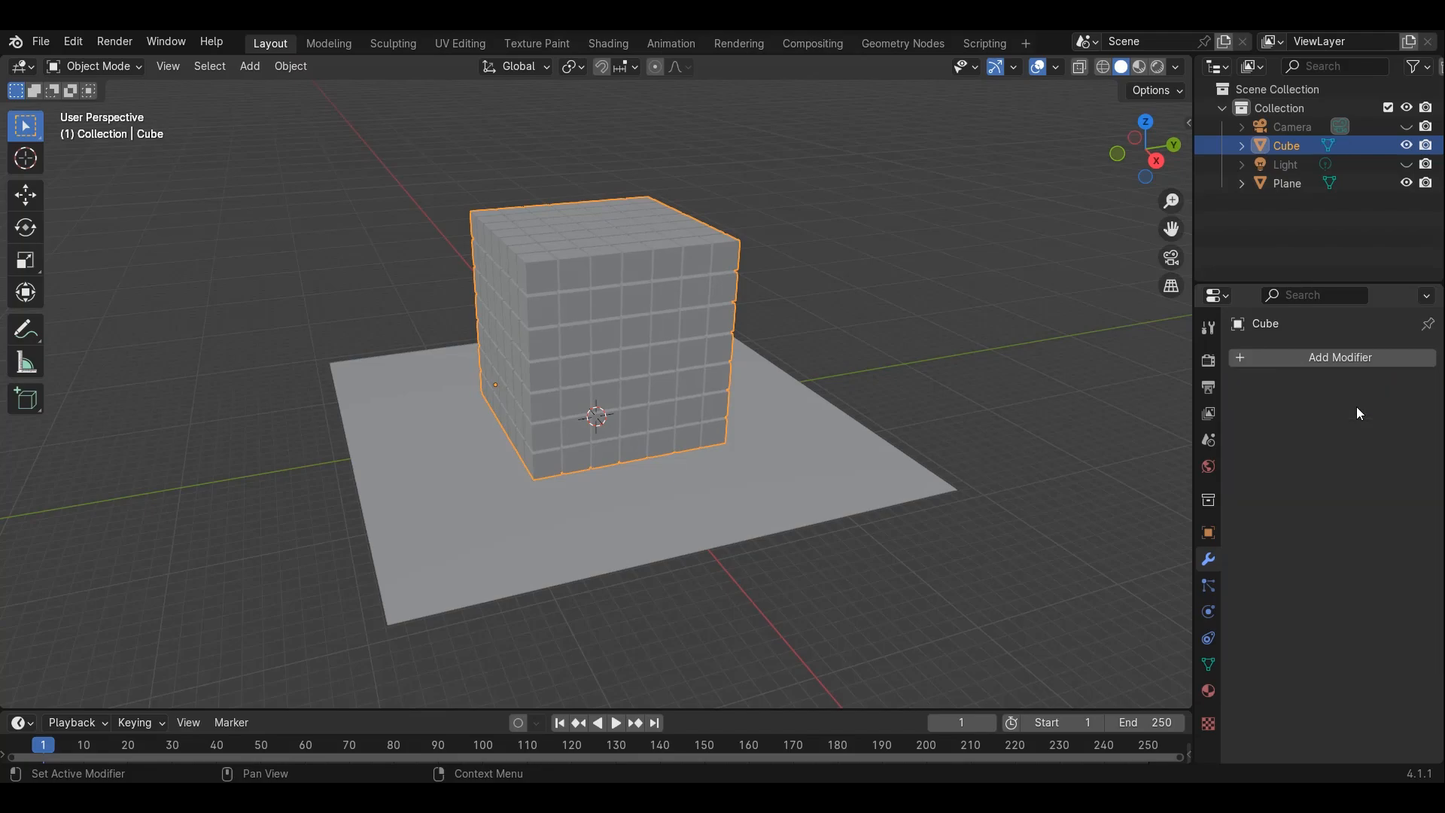
pyautogui.press('g')
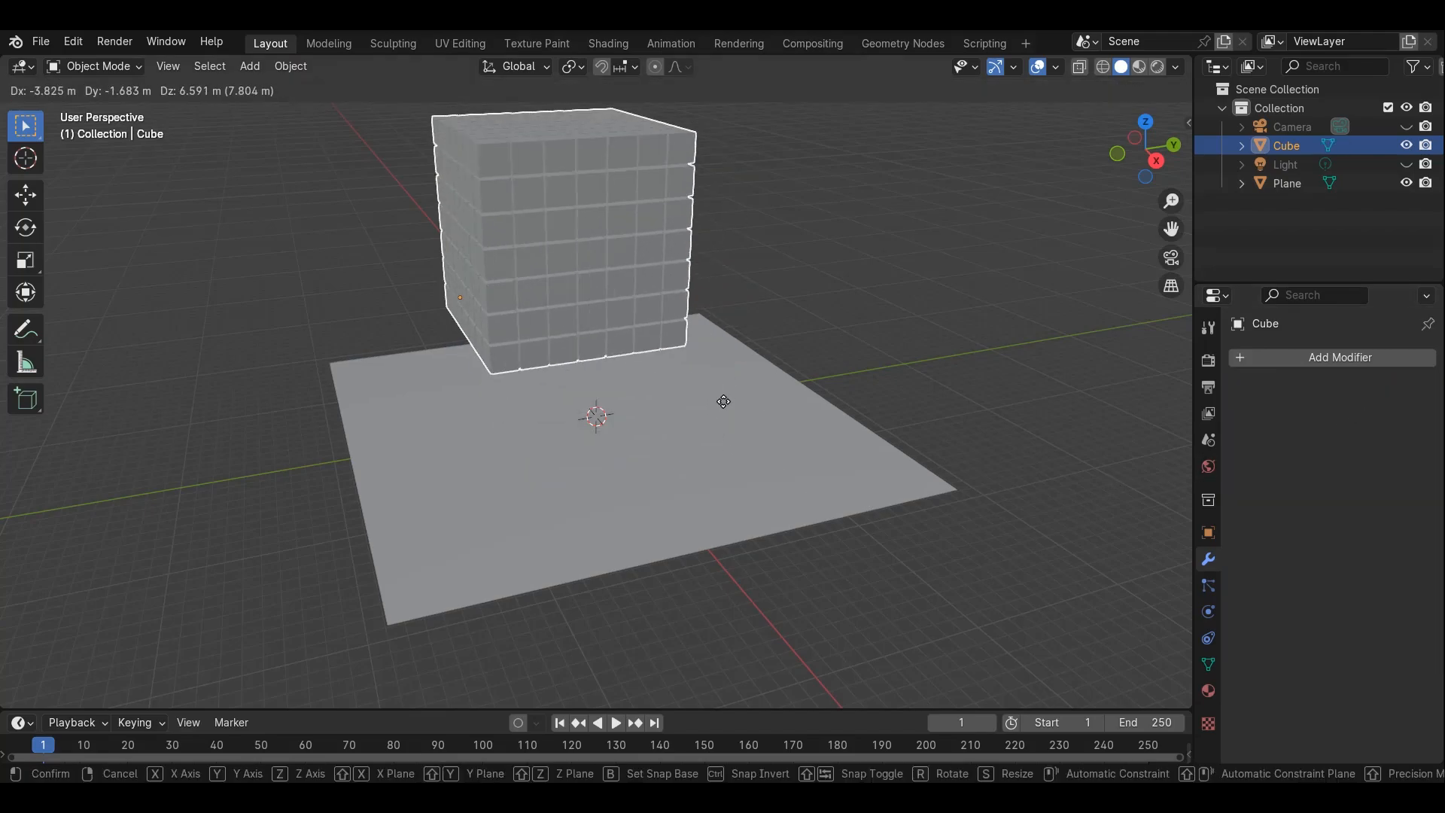
pyautogui.rightClick(811, 340)
pyautogui.moveTo(811, 340); pyautogui.dragTo(701, 346, button='middle')
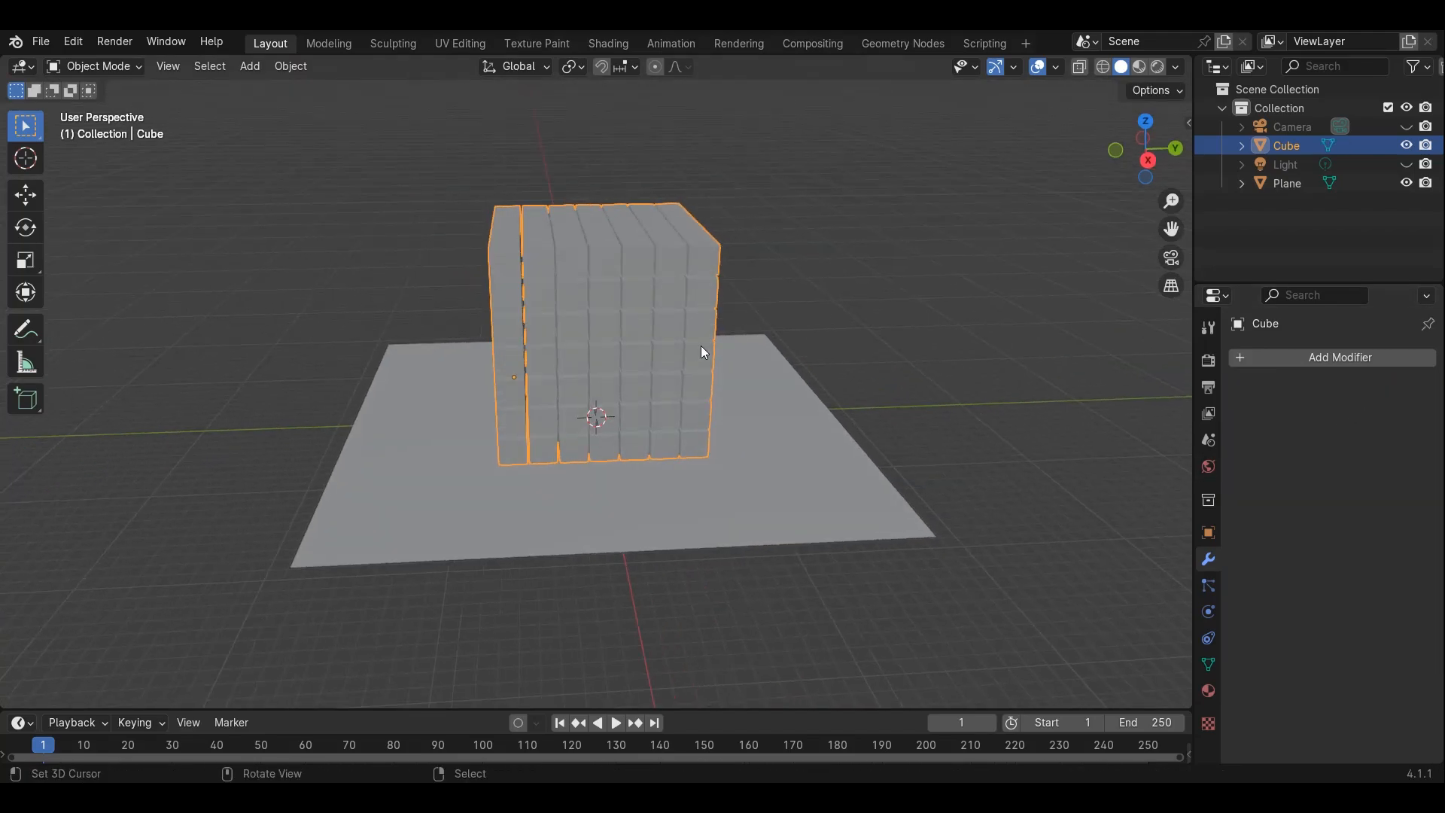
# Separate the block's mesh into individual objects by loose parts
pyautogui.press('Tab')
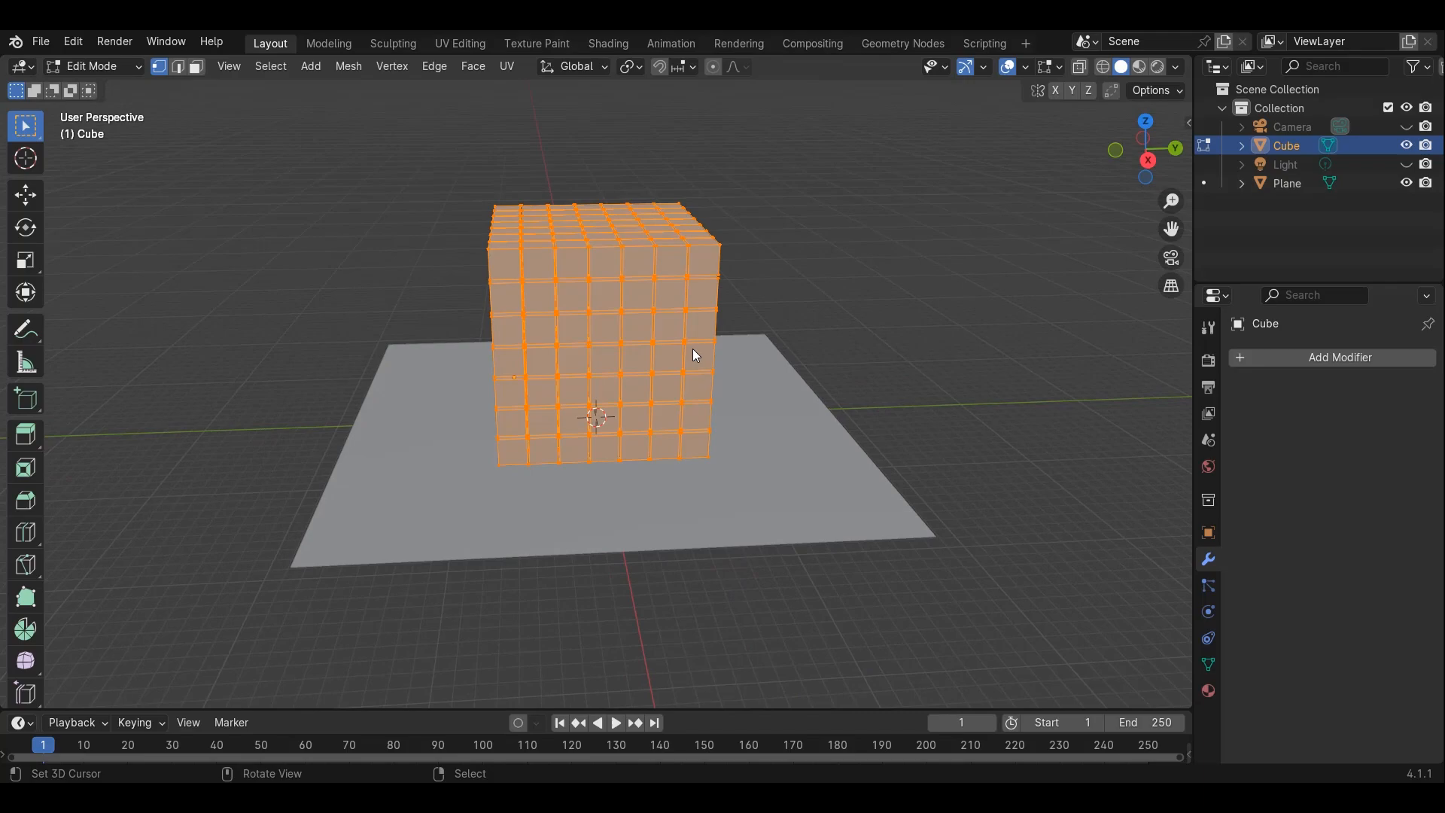
pyautogui.press('p')
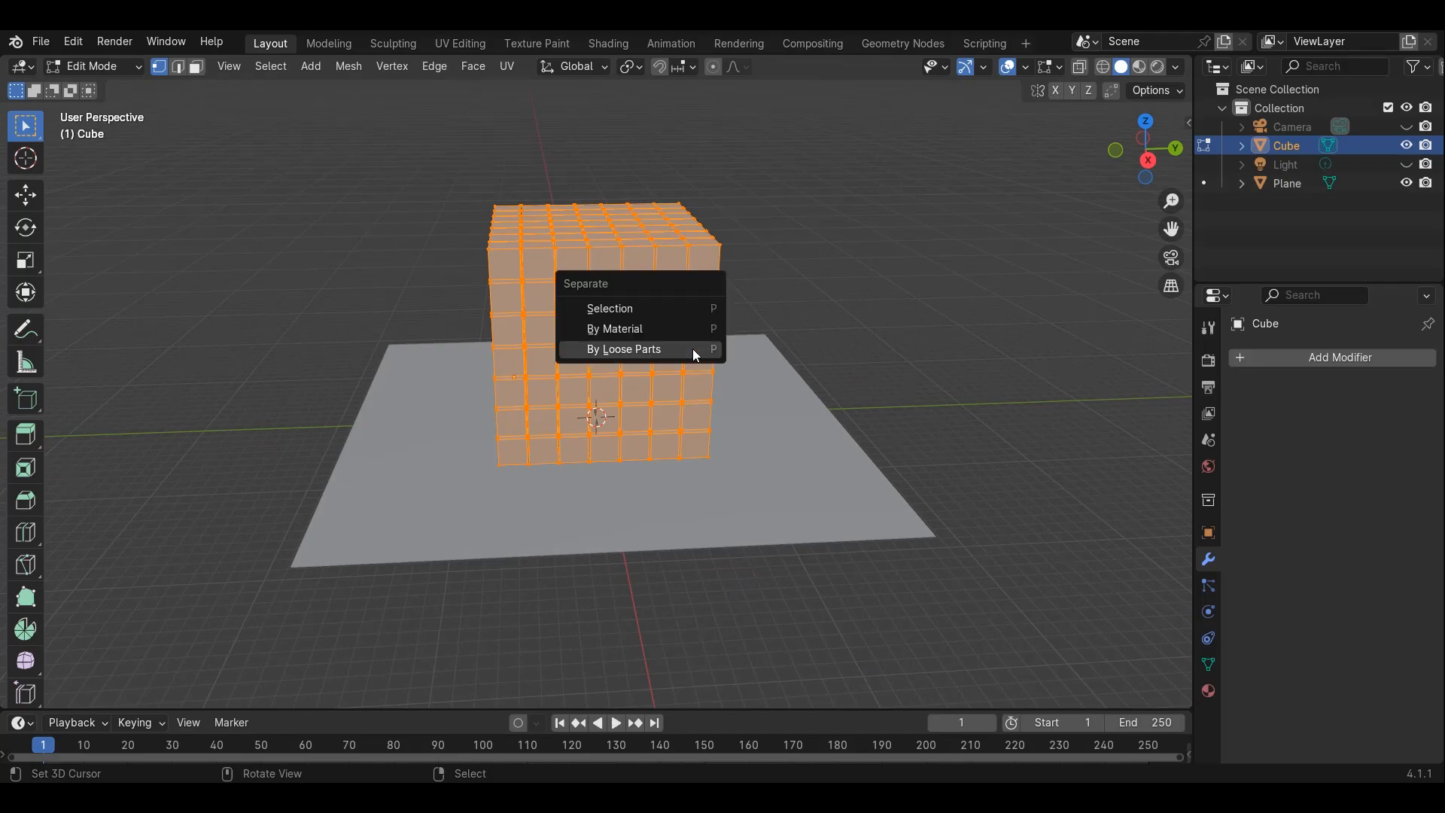
pyautogui.click(693, 350)
pyautogui.press('Tab')
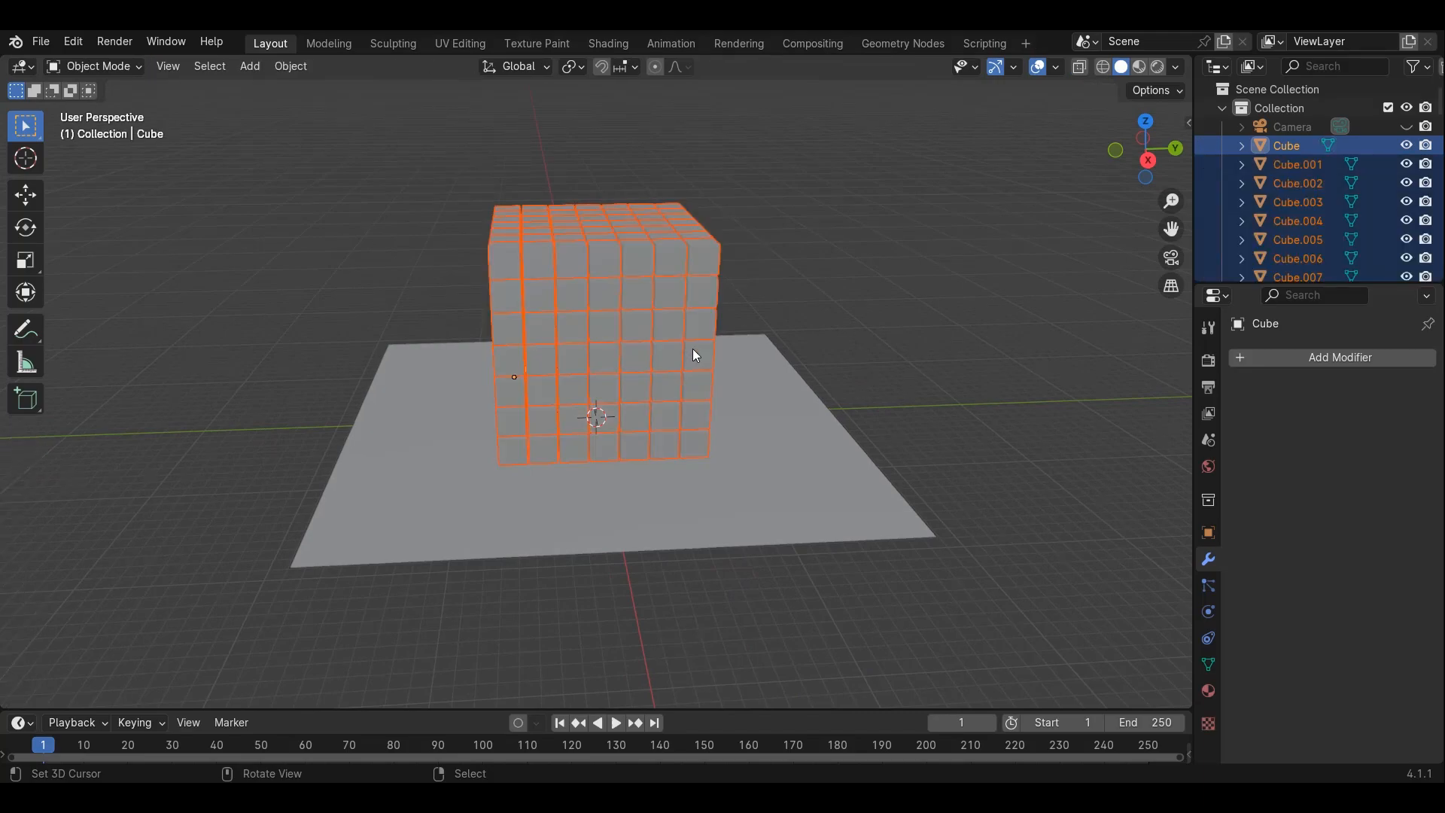
# Box-select all the separated cubes in wireframe front view and set their origins to geometry
pyautogui.click(583, 264)
pyautogui.click(494, 260)
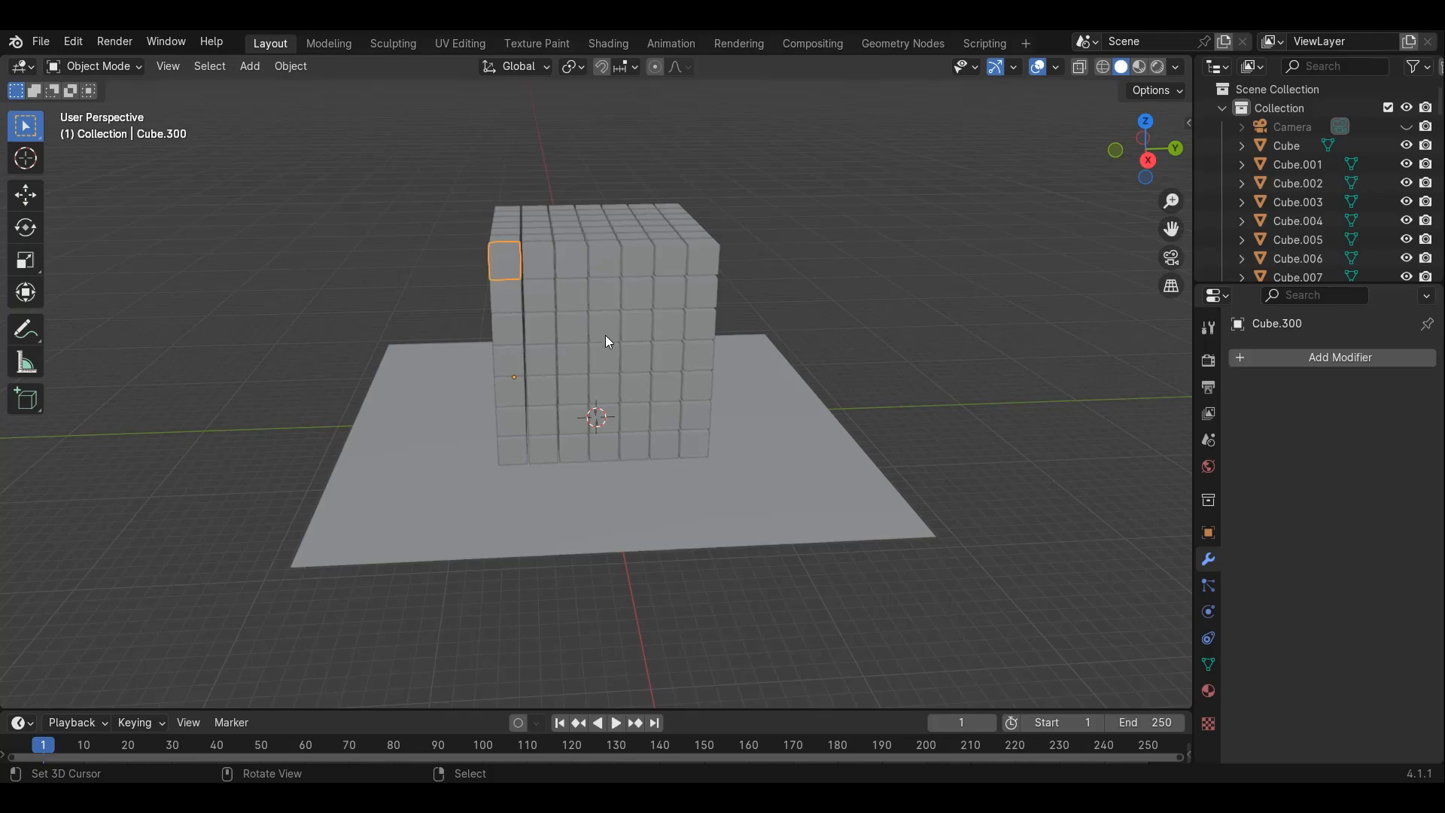
pyautogui.press('KP_1')
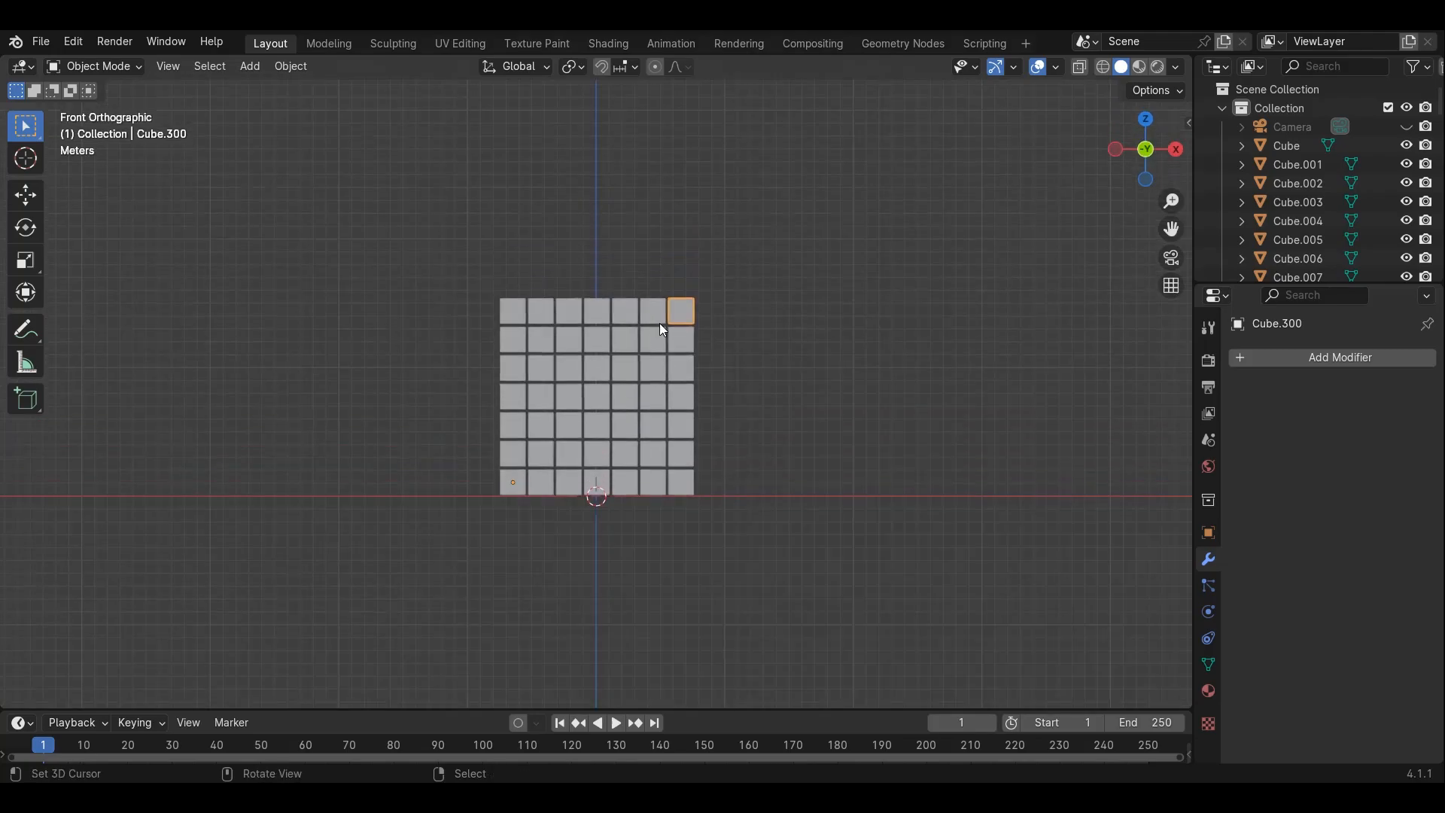
pyautogui.moveTo(603, 323); pyautogui.dragTo(721, 347, button='middle')
pyautogui.press('KP_1')
pyautogui.hotkey('shift', 'z')
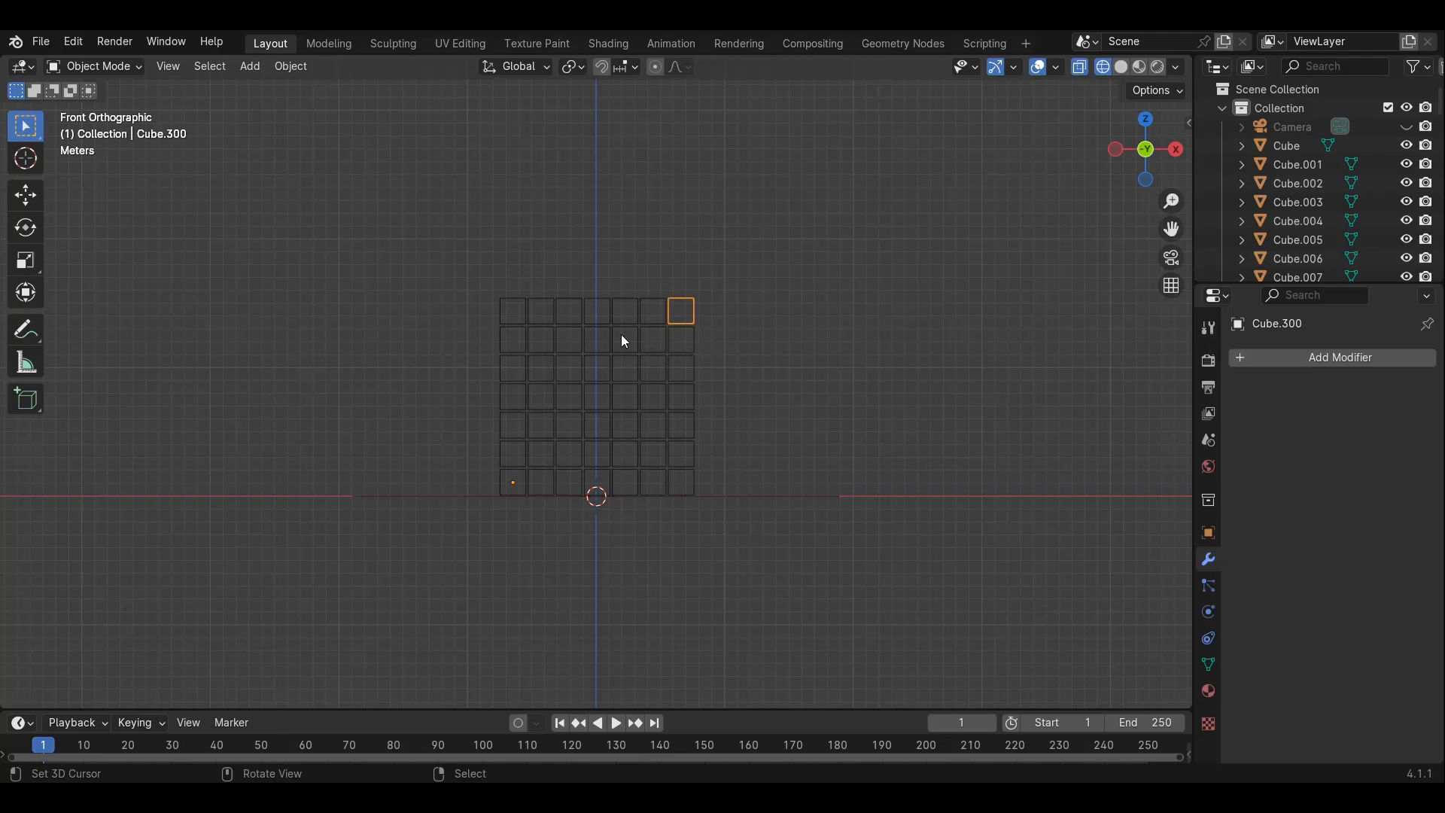
pyautogui.moveTo(299, 175); pyautogui.dragTo(903, 488)
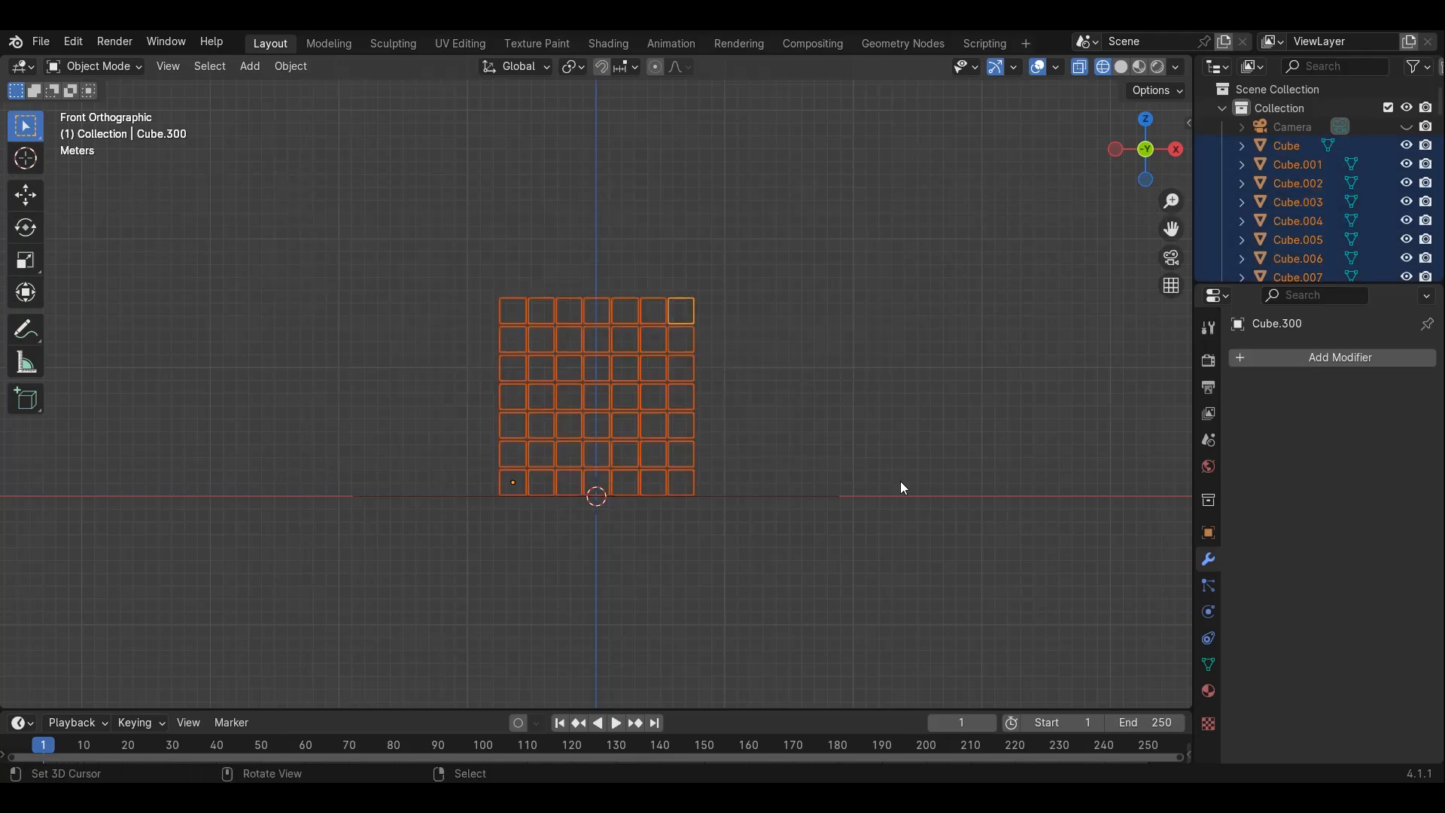
pyautogui.click(283, 67)
pyautogui.moveTo(311, 113)
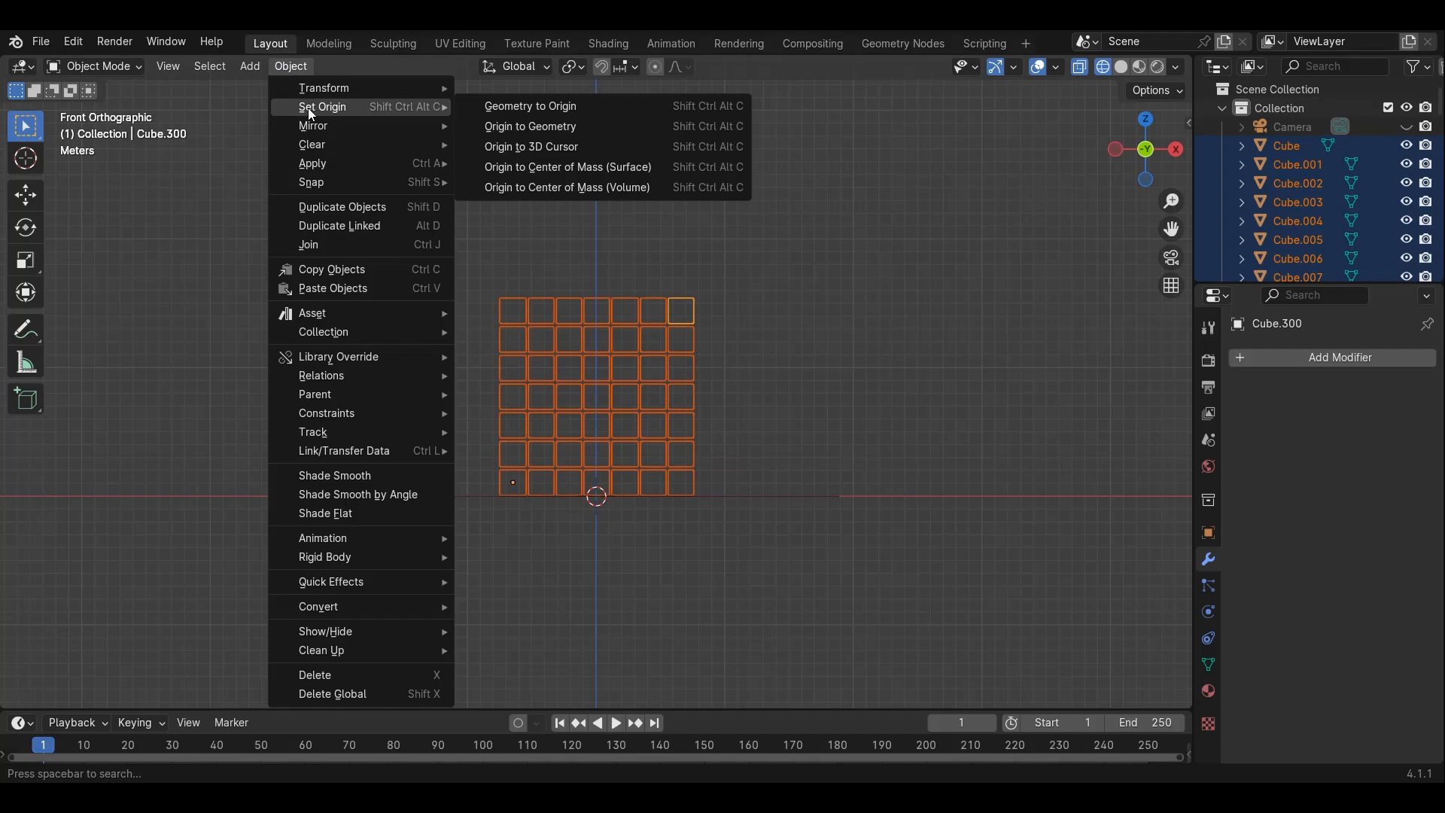
pyautogui.click(553, 127)
# Return to solid shading, select the top front corner cube alone, and add an Active rigid body to it
pyautogui.scroll(3, 681, 337)
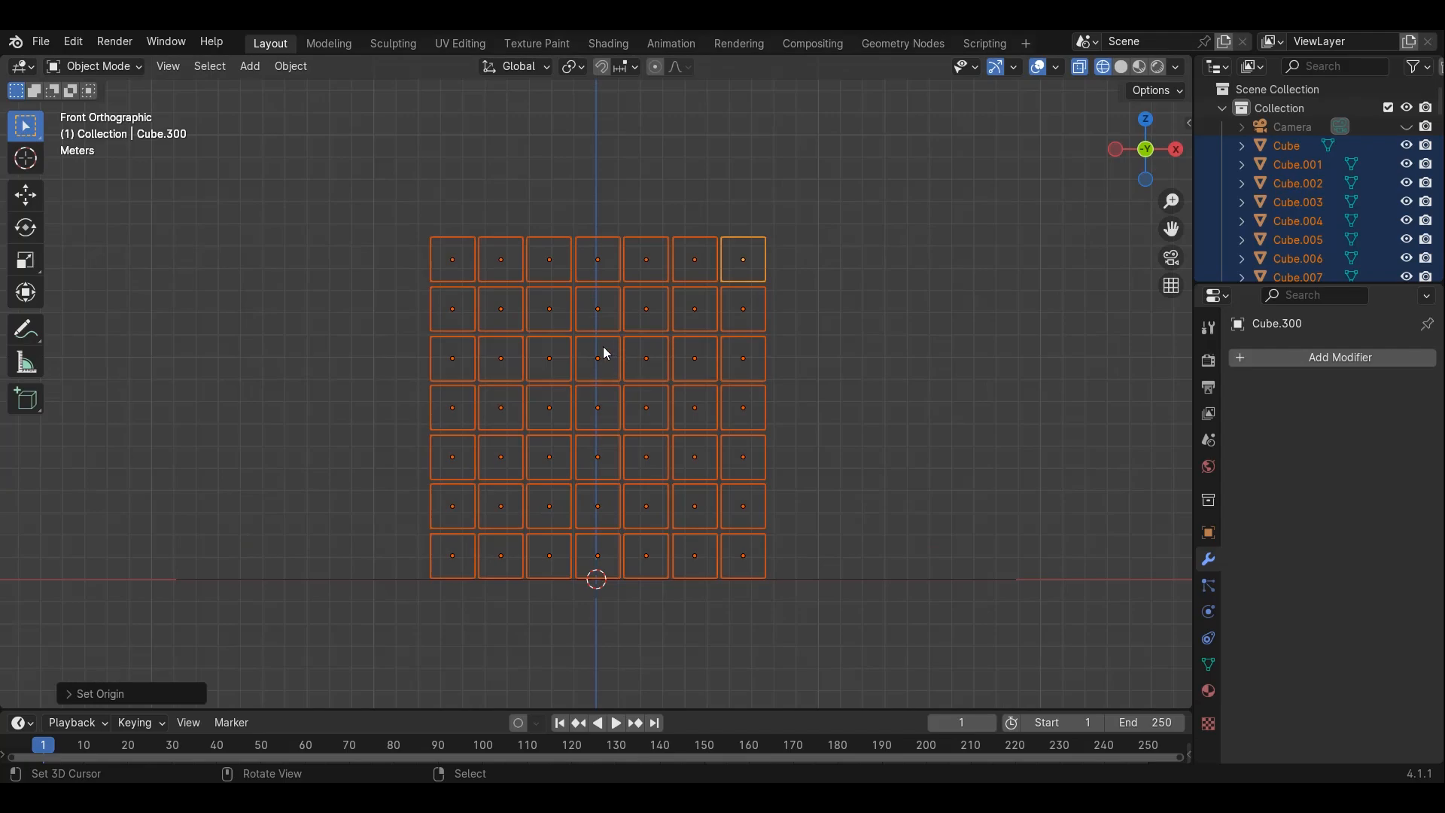
pyautogui.hotkey('shift', 'z')
pyautogui.moveTo(603, 290)
pyautogui.mouseDown(button='middle')
pyautogui.moveTo(647, 346)
pyautogui.moveTo(609, 311)
pyautogui.moveTo(488, 337)
pyautogui.mouseUp(button='middle')
pyautogui.scroll(1, 488, 337)
pyautogui.rightClick(758, 331)
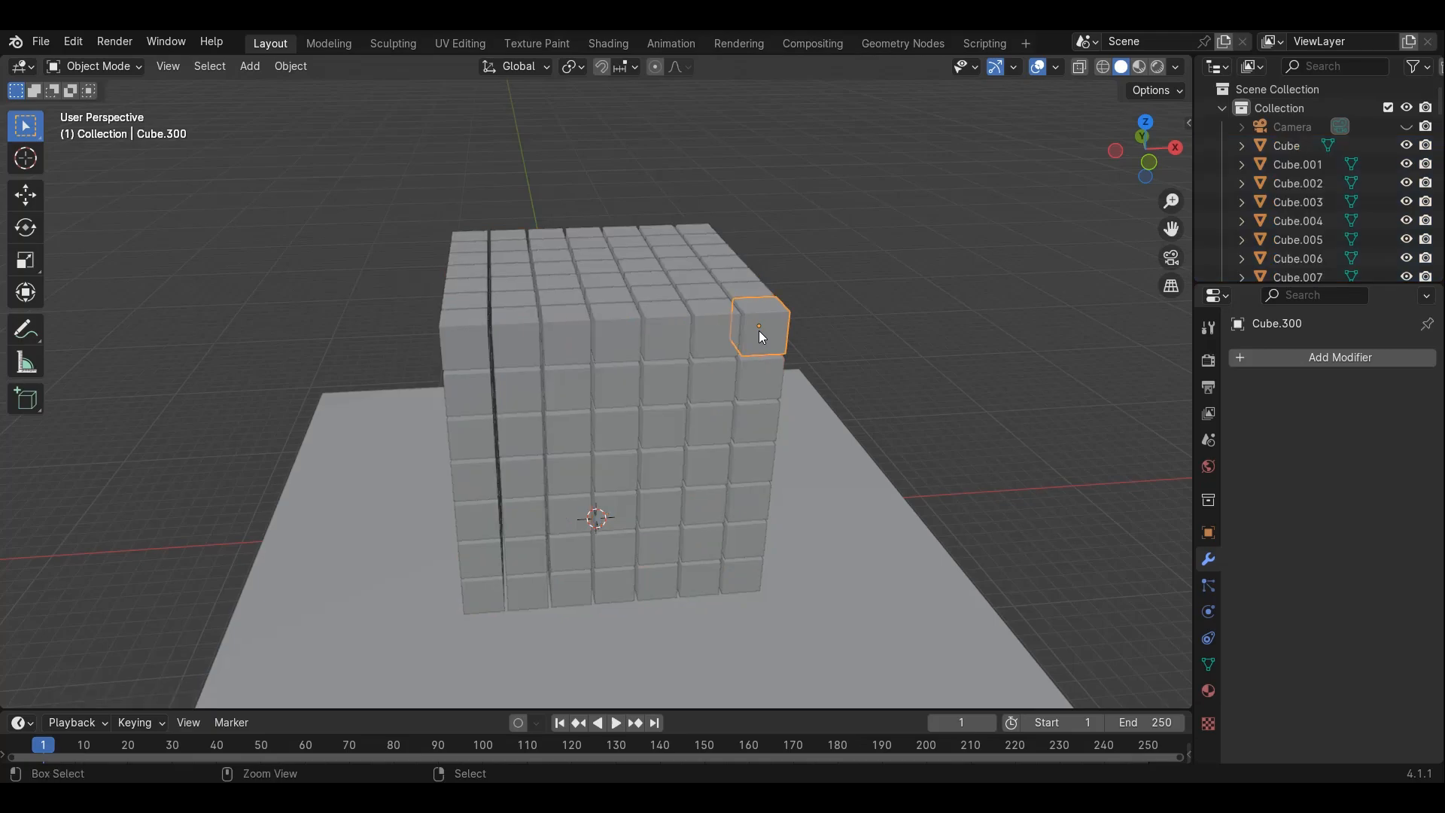
pyautogui.keyDown('ctrl'); pyautogui.scroll(3, 758, 331); pyautogui.keyUp('ctrl')
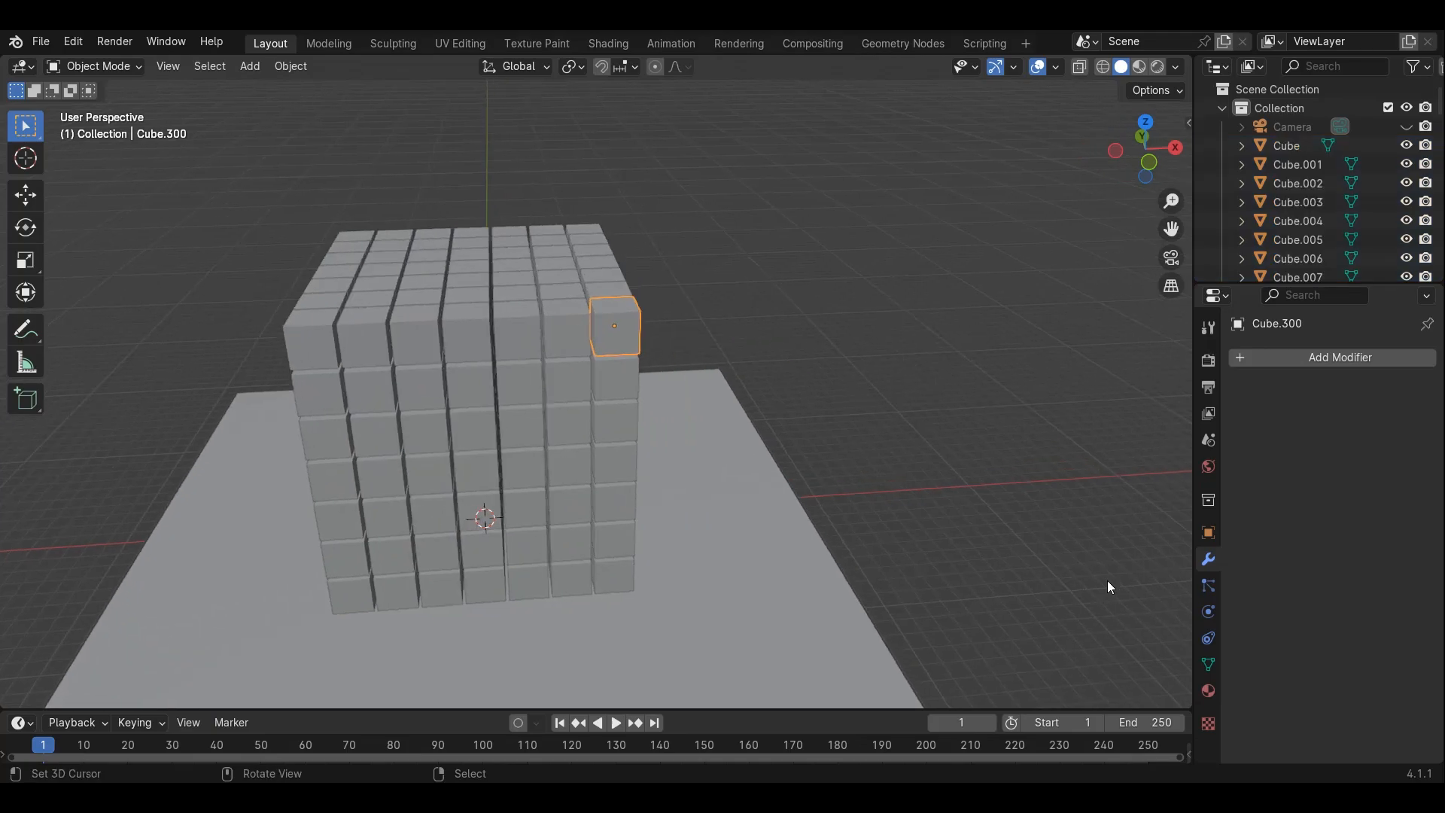
pyautogui.click(1209, 611)
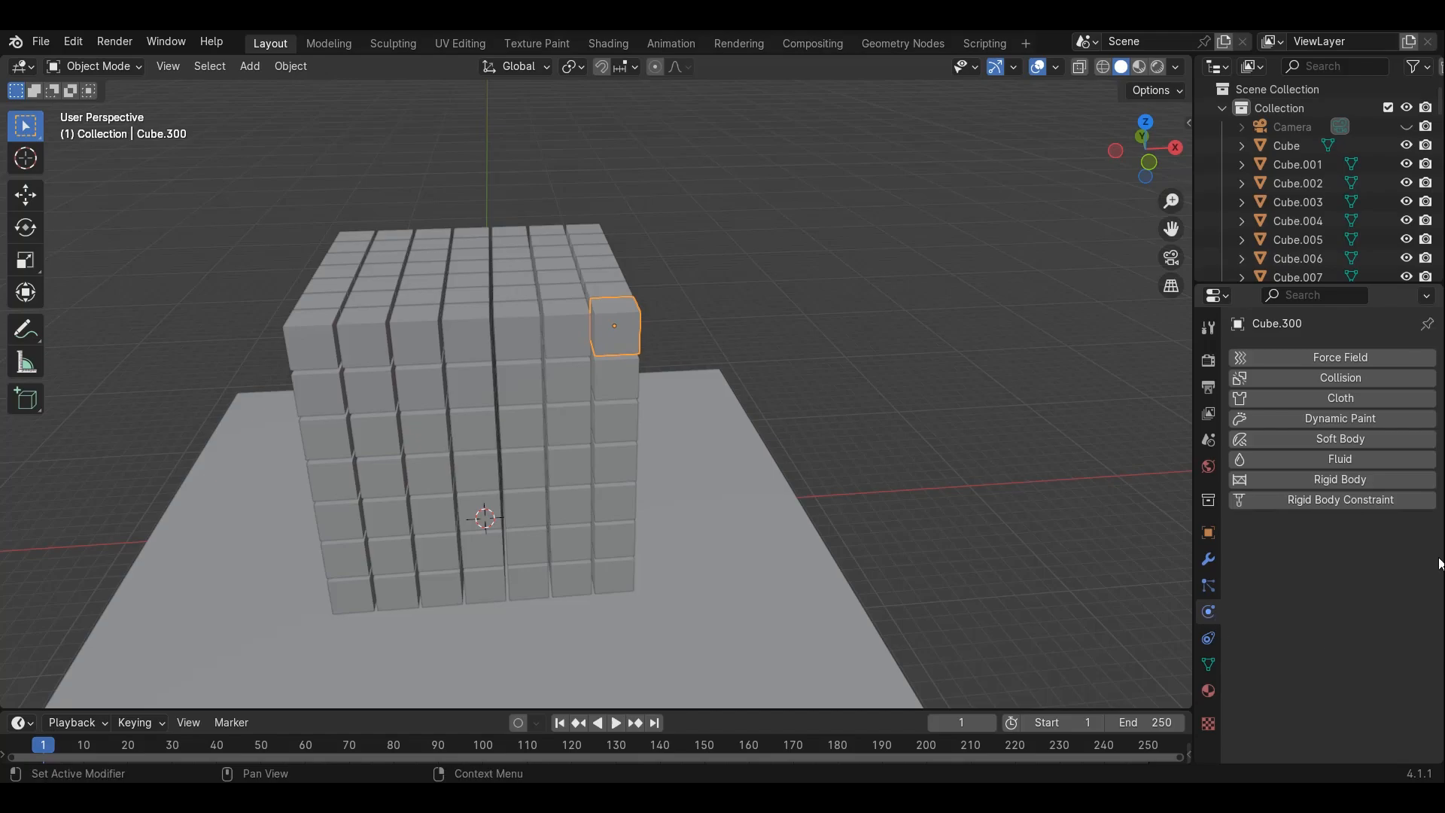
pyautogui.click(1319, 487)
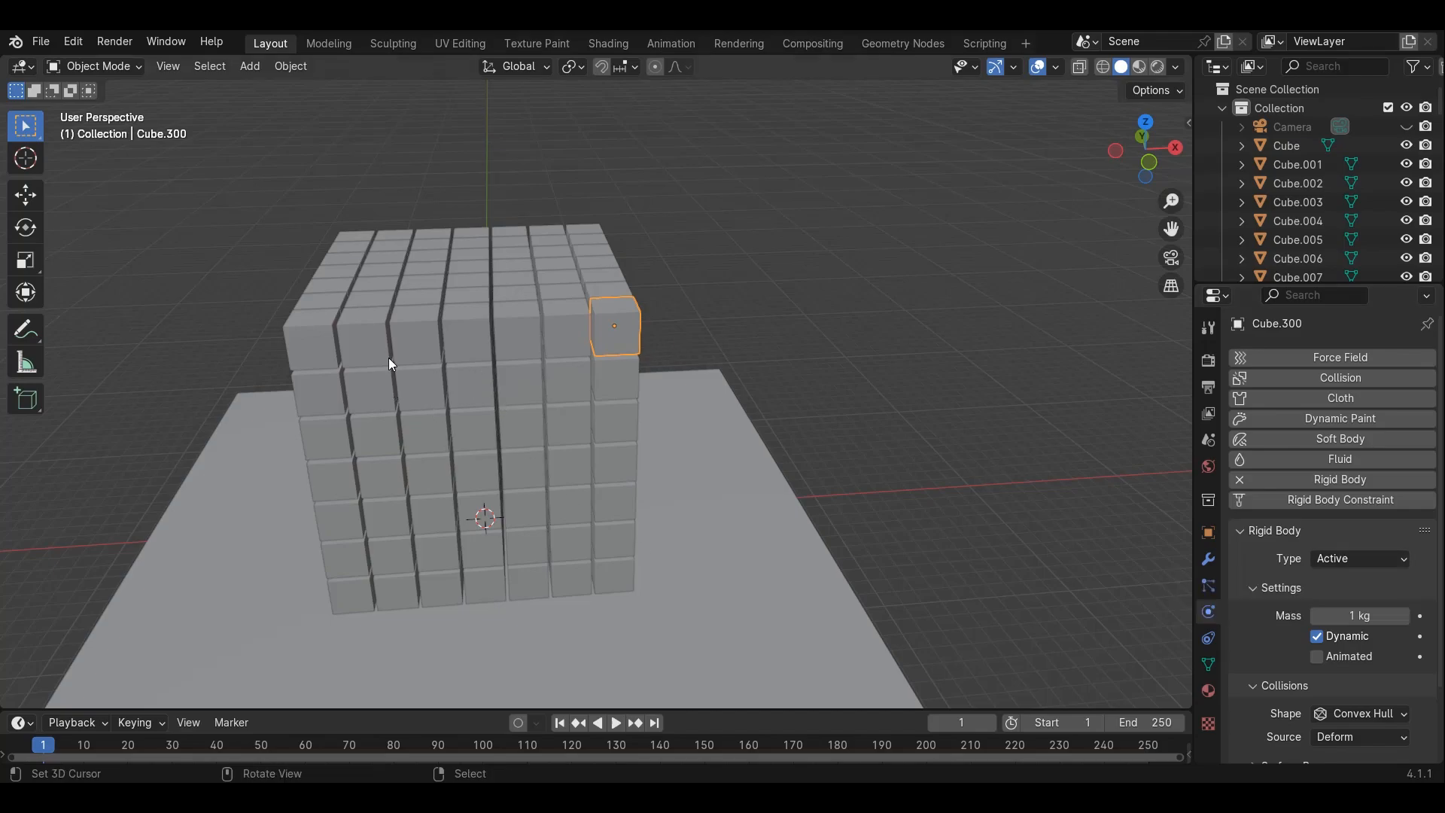
# Play the physics animation to watch the simulation, then return to the first frame
pyautogui.keyDown('shift'); pyautogui.scroll(-3, 736, 411); pyautogui.keyUp('shift')
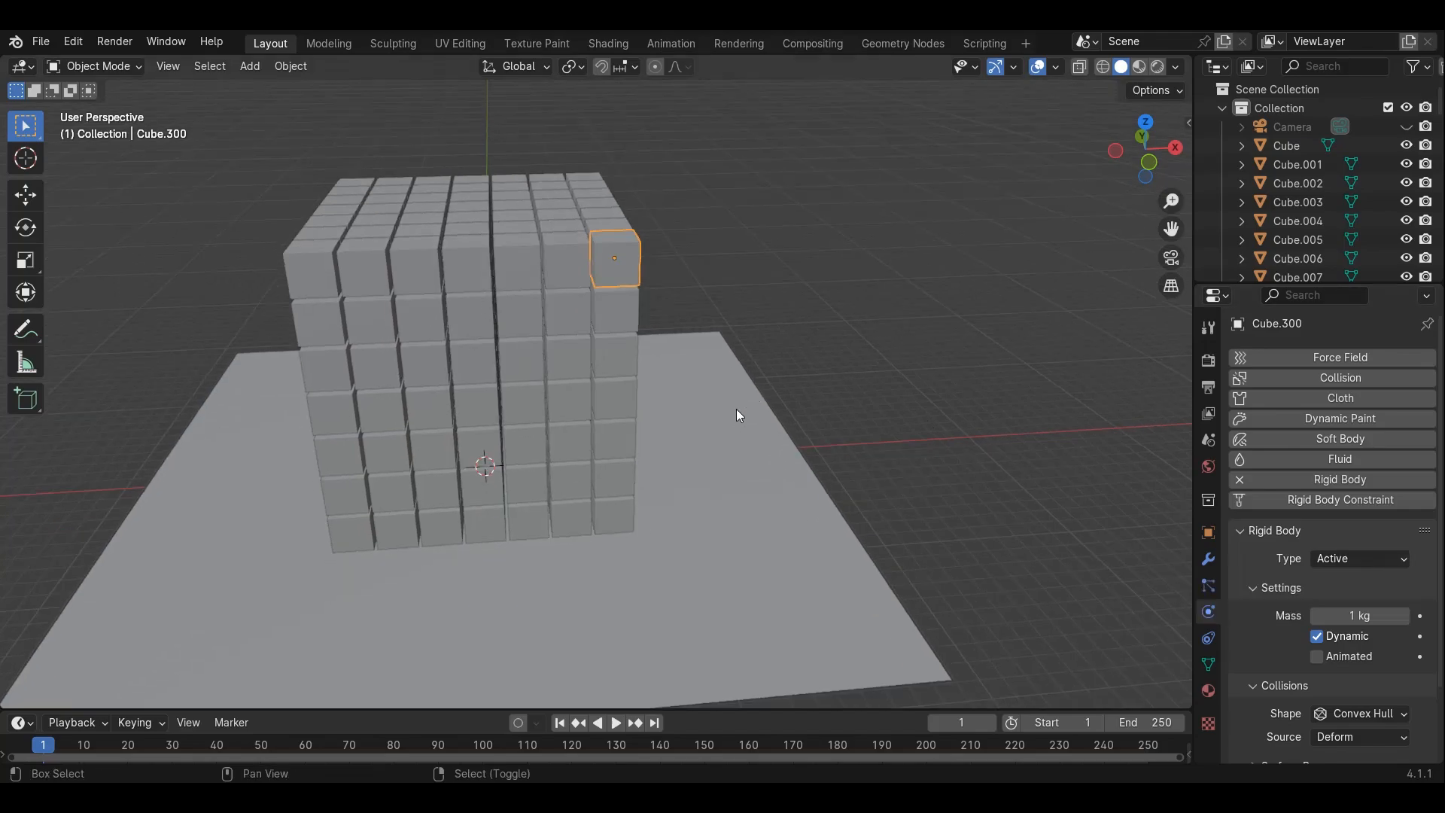
pyautogui.click(617, 723)
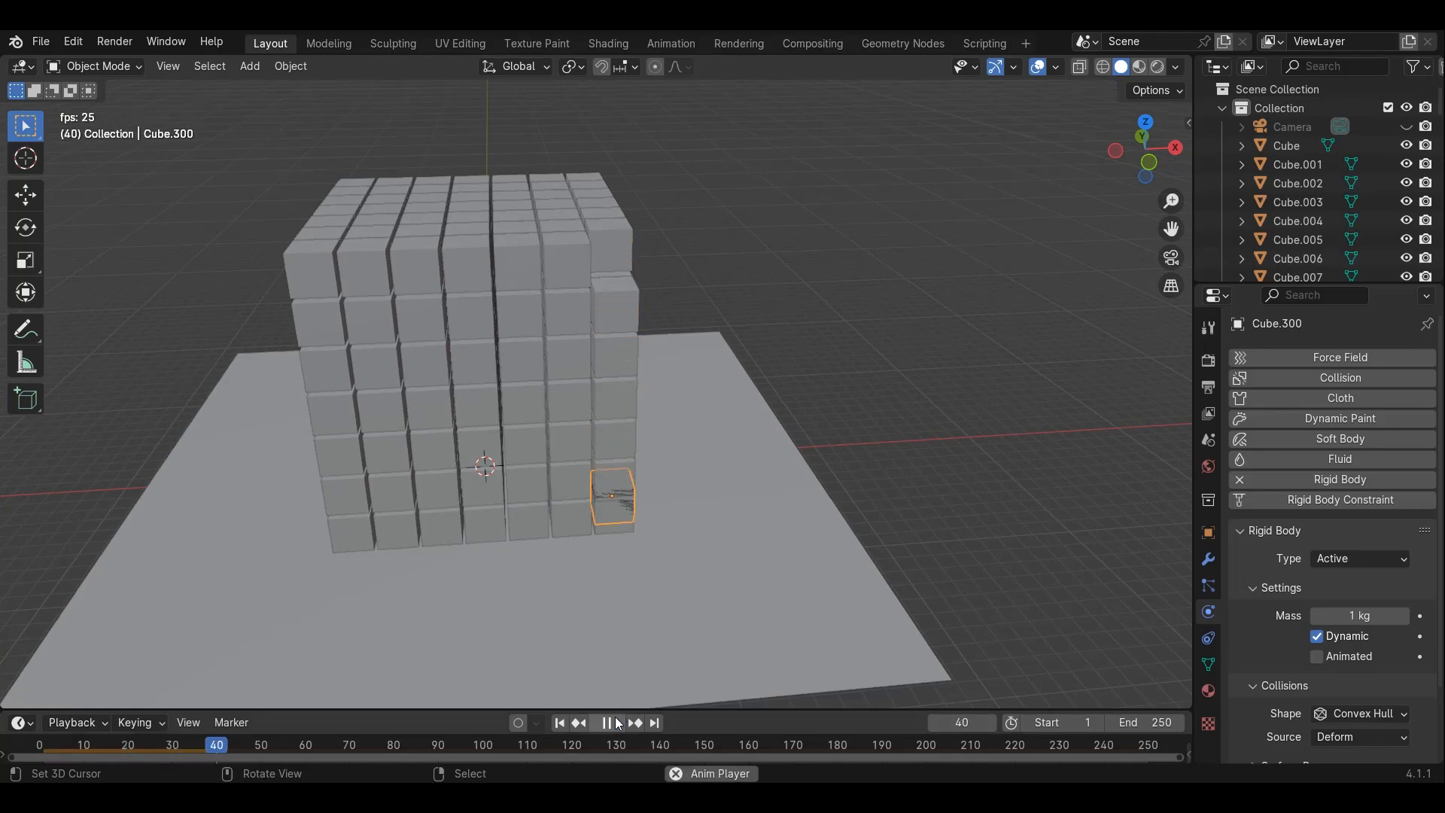
pyautogui.click(617, 723)
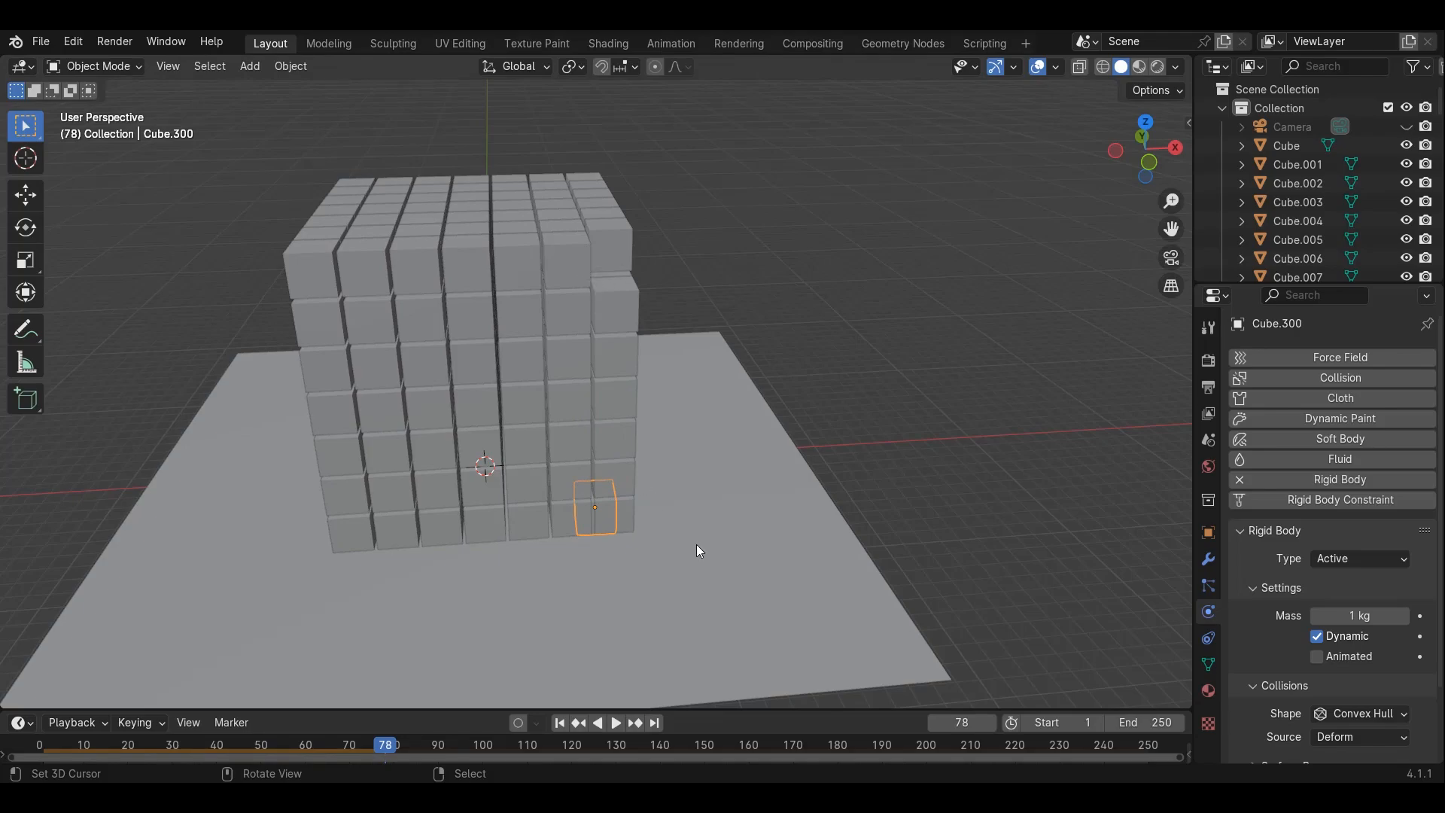
pyautogui.click(560, 723)
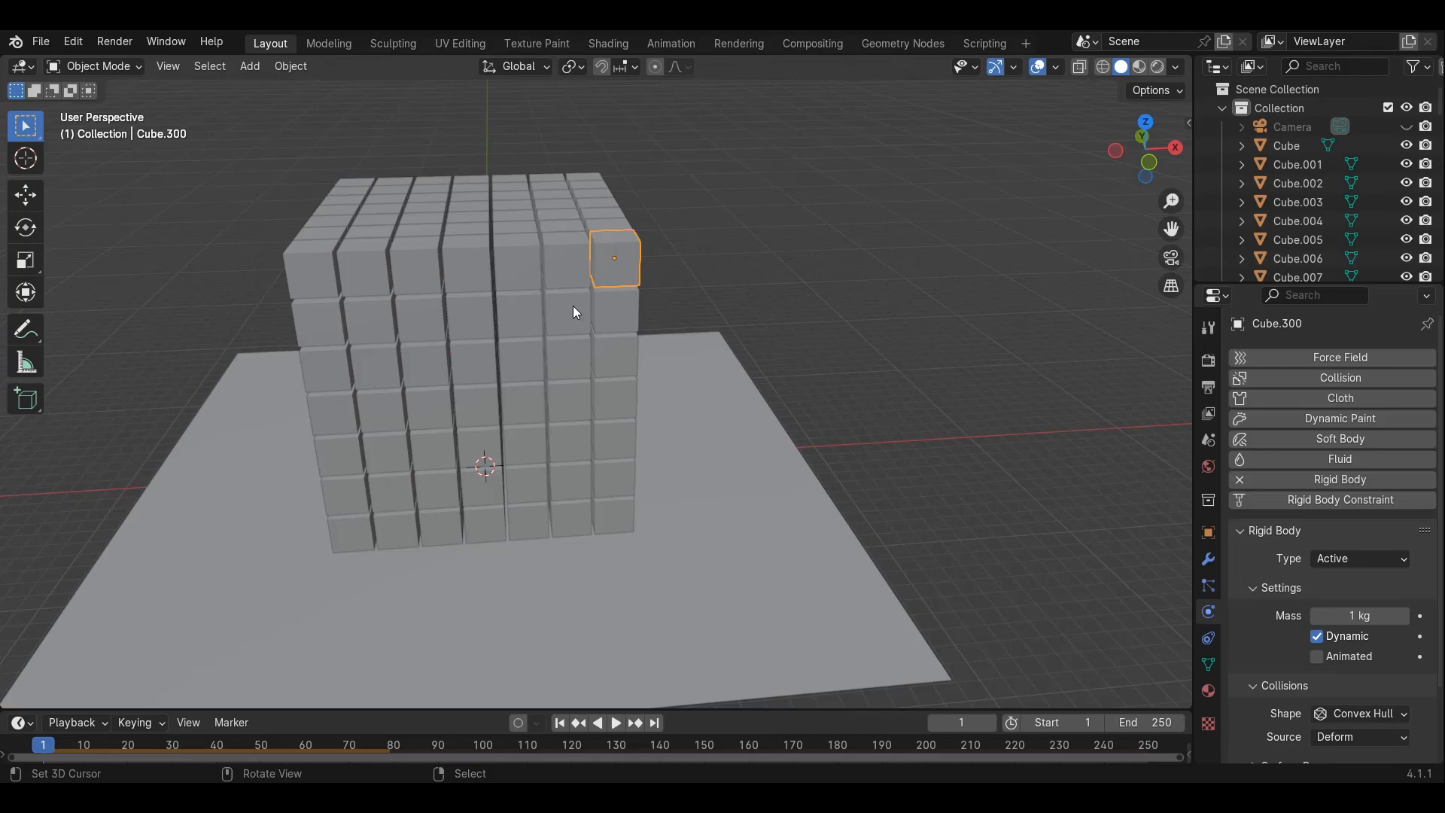
# Box-select all the cubes in wireframe front view, keeping the top front corner cube as the active object
pyautogui.press('KP_1')
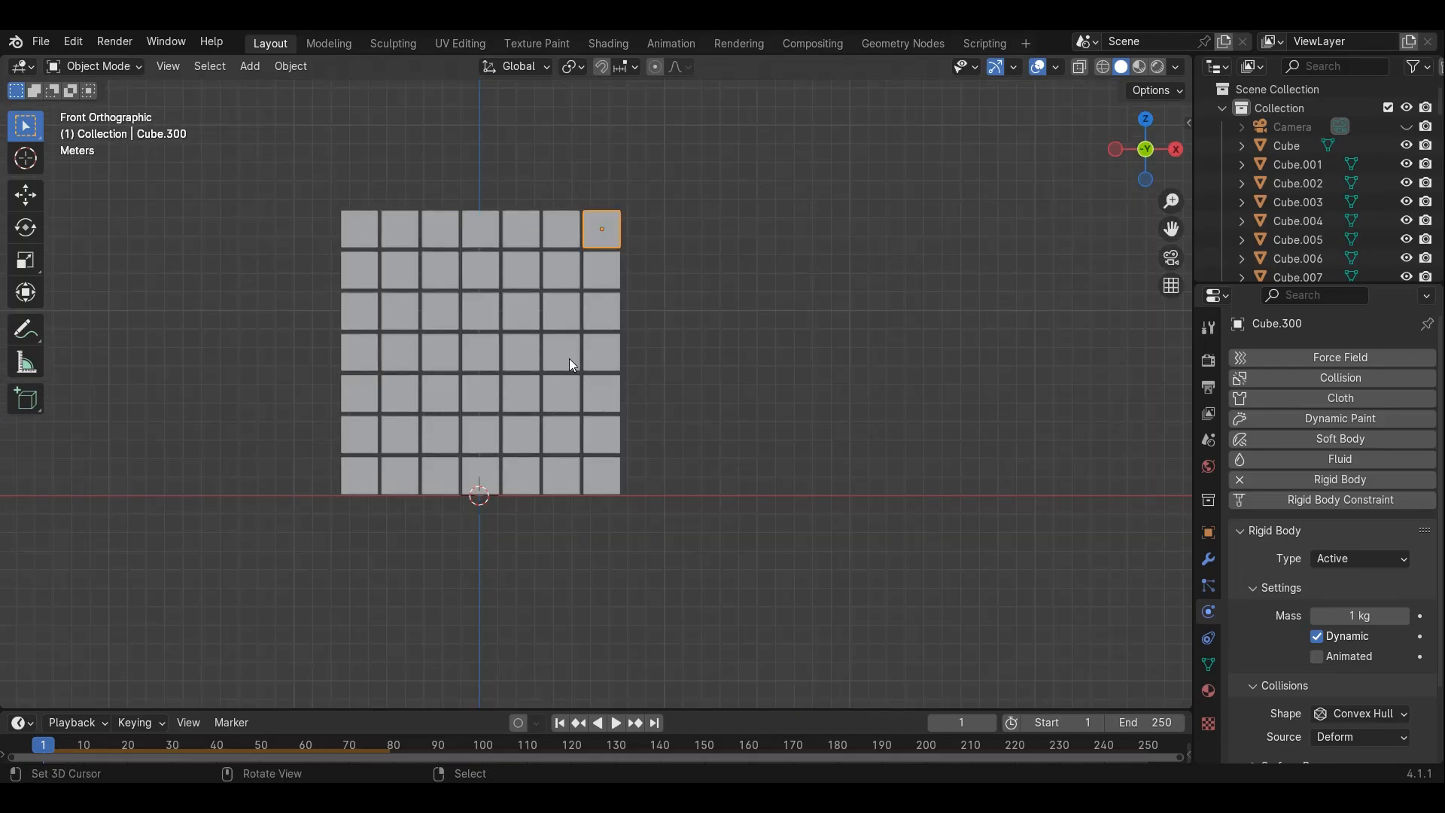
pyautogui.hotkey('shift', 'z')
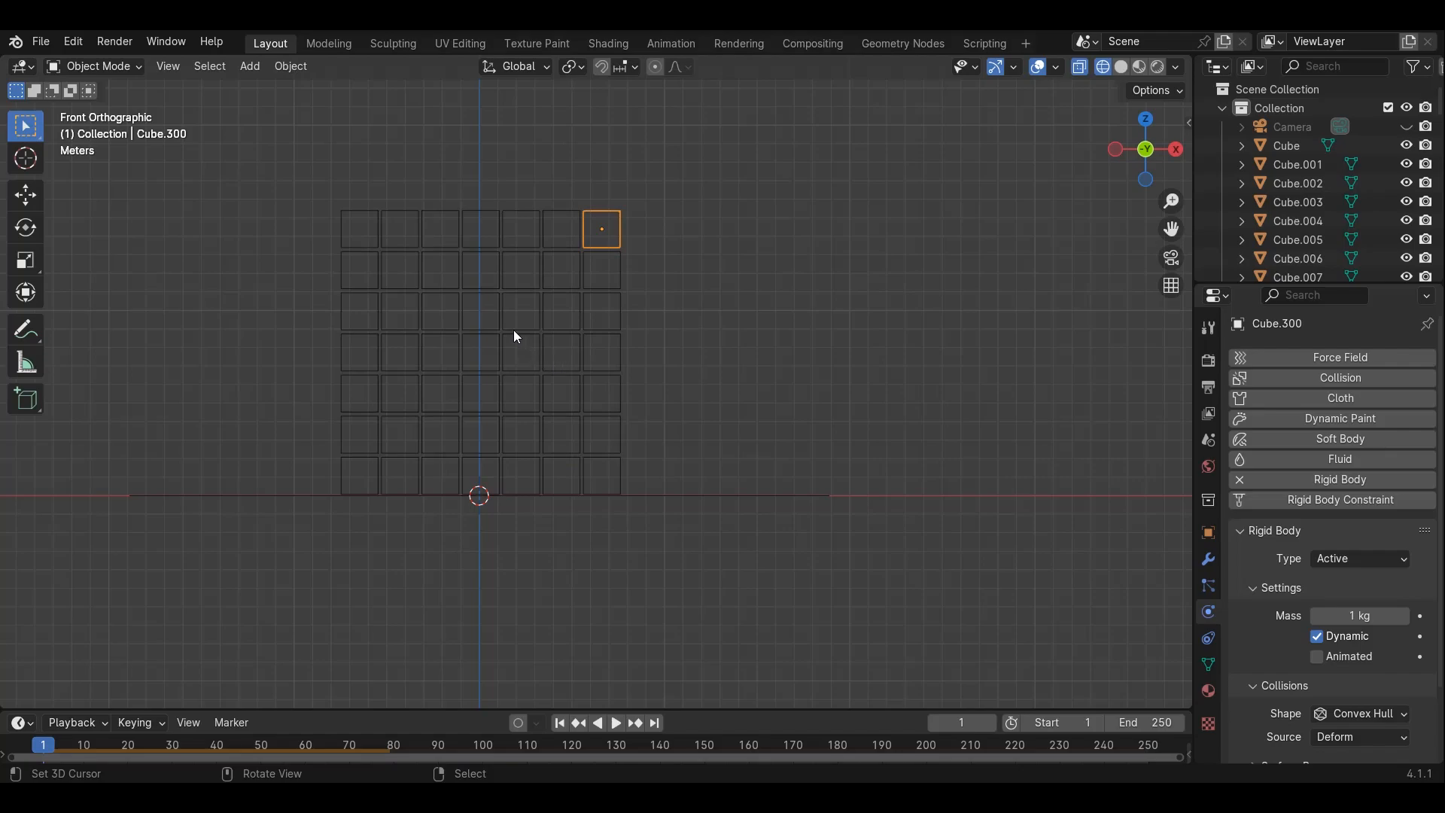
pyautogui.press('b')
pyautogui.moveTo(176, 127); pyautogui.dragTo(785, 476)
pyautogui.hotkey('shift', 'z')
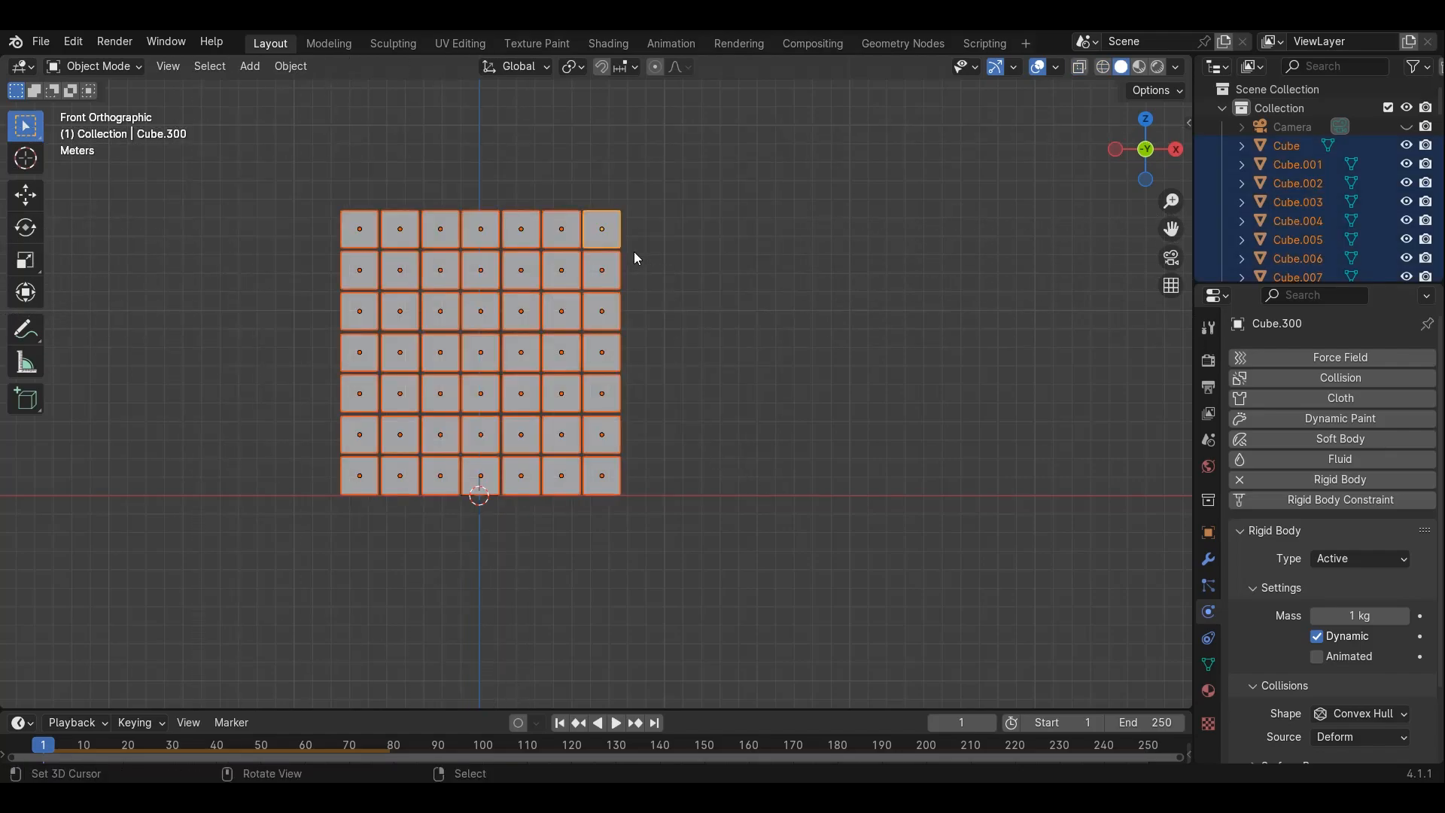
pyautogui.moveTo(634, 251)
pyautogui.mouseDown(button='middle')
pyautogui.moveTo(697, 327)
pyautogui.moveTo(732, 323)
pyautogui.mouseUp(button='middle')
pyautogui.scroll(5, 730, 323)
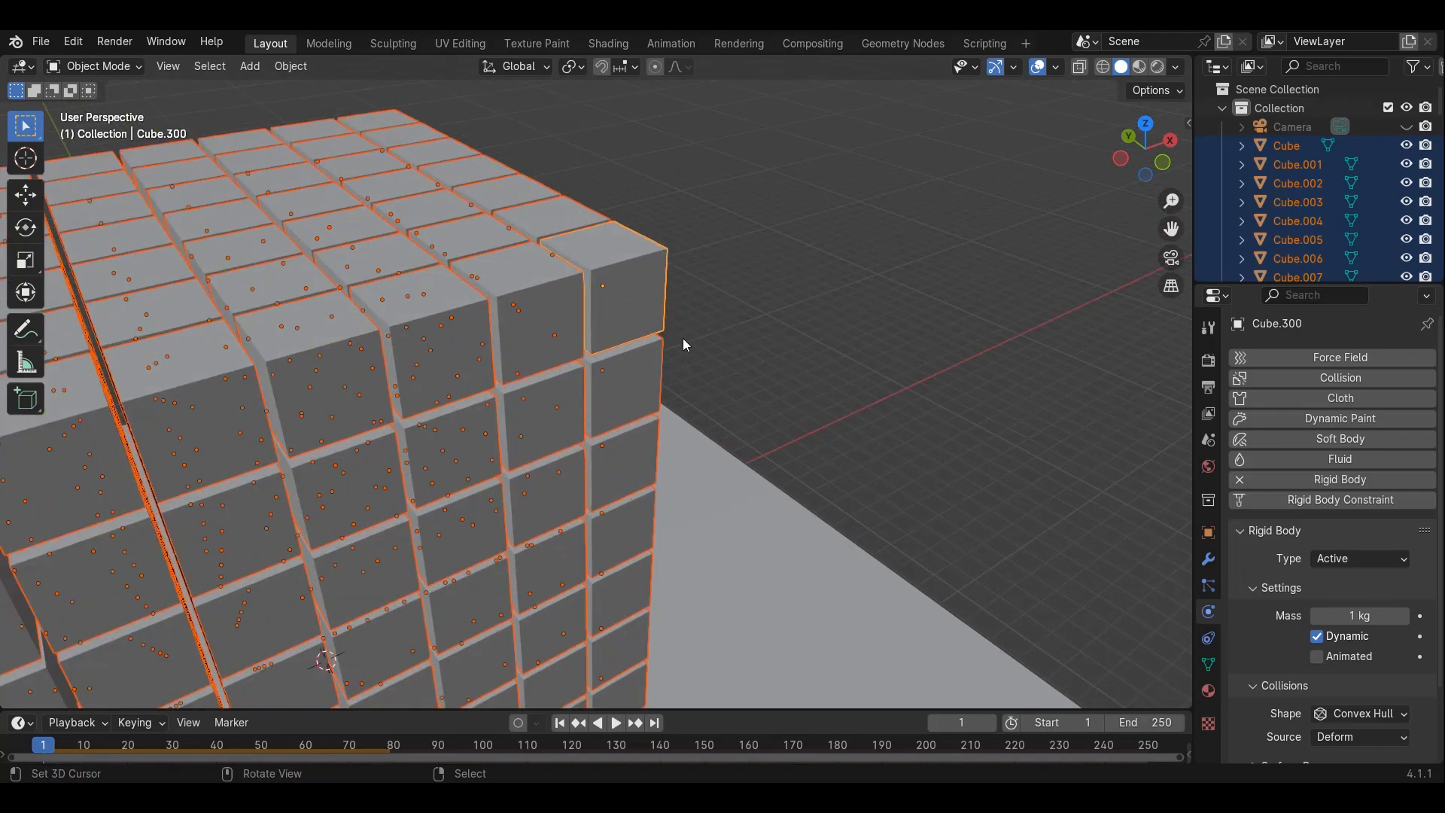
pyautogui.keyDown('shift'); pyautogui.click(633, 294); pyautogui.keyUp('shift')
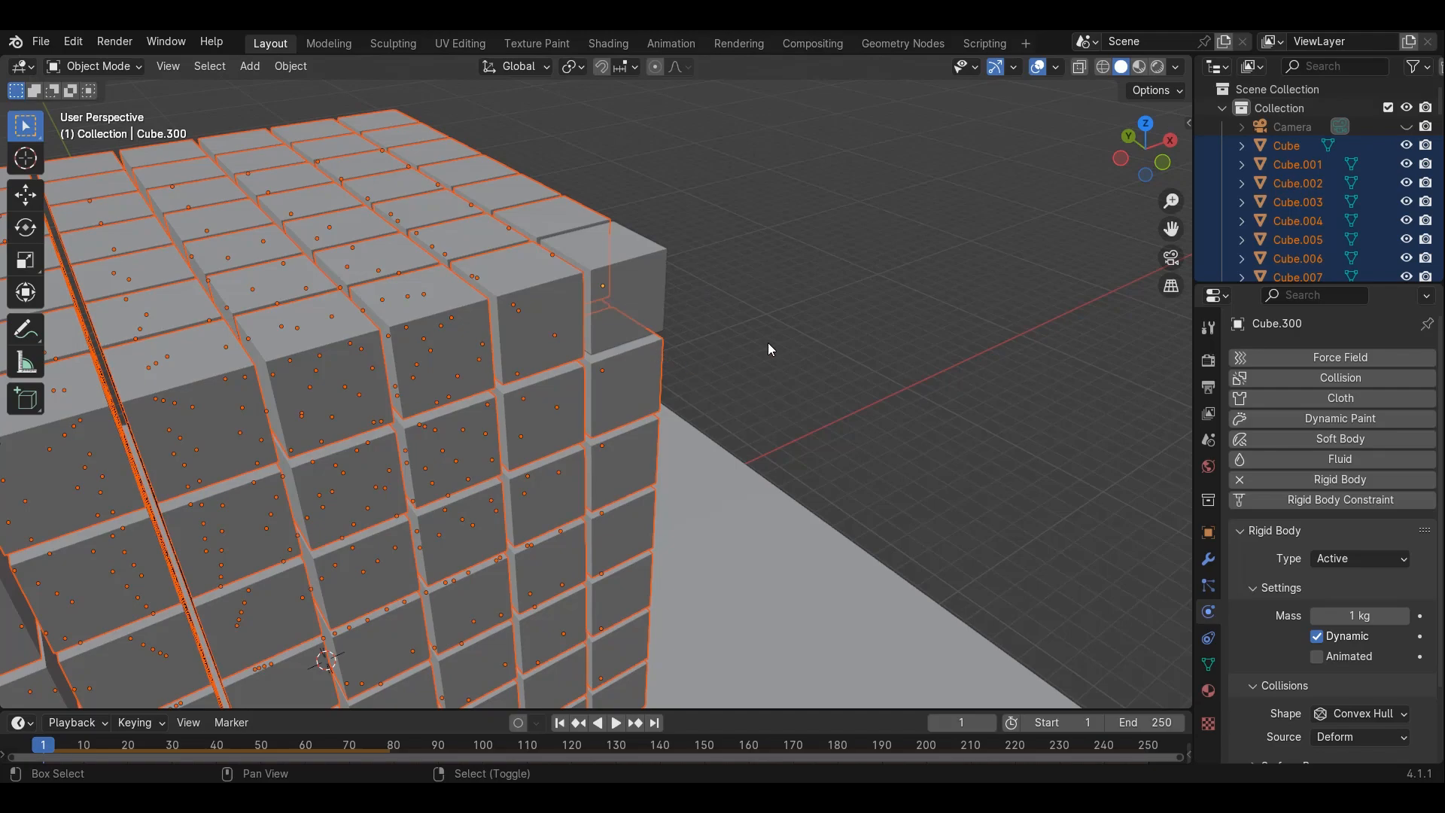
pyautogui.keyDown('shift'); pyautogui.click(644, 291); pyautogui.keyUp('shift')
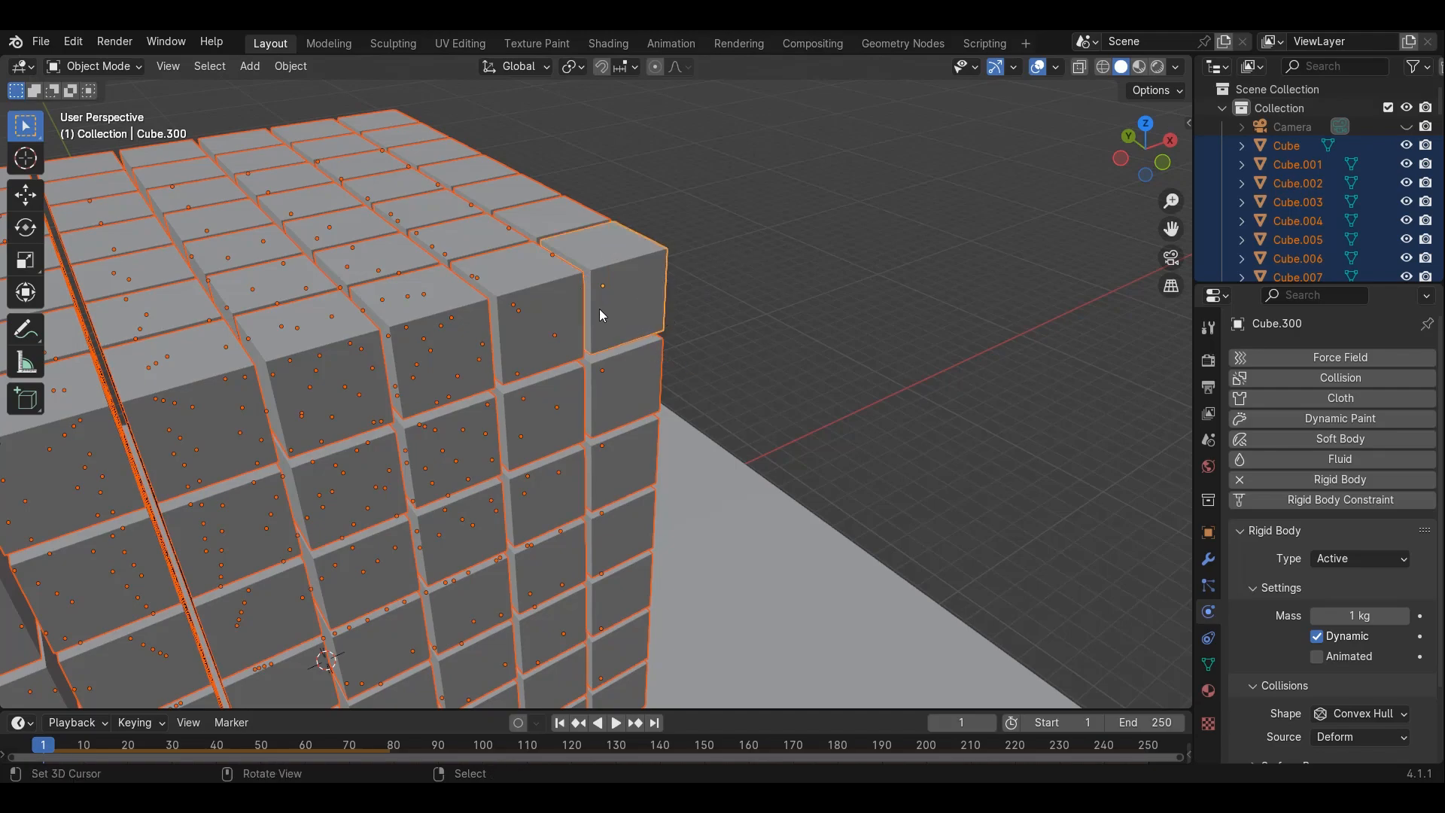
# Copy the rigid body settings from the active corner cube to all the selected cubes
pyautogui.scroll(-8, 599, 313)
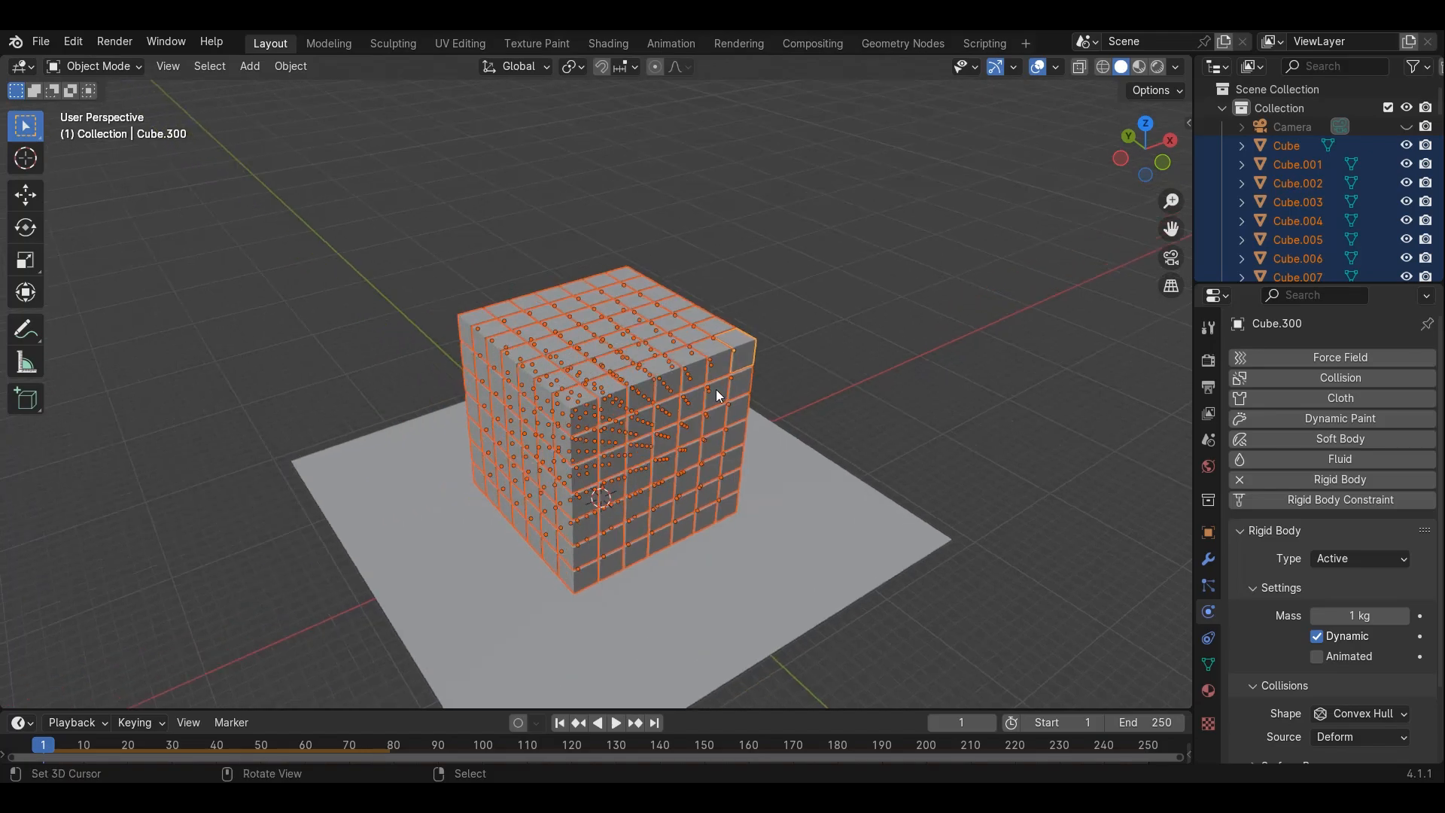
pyautogui.moveTo(719, 395); pyautogui.dragTo(643, 355, button='middle')
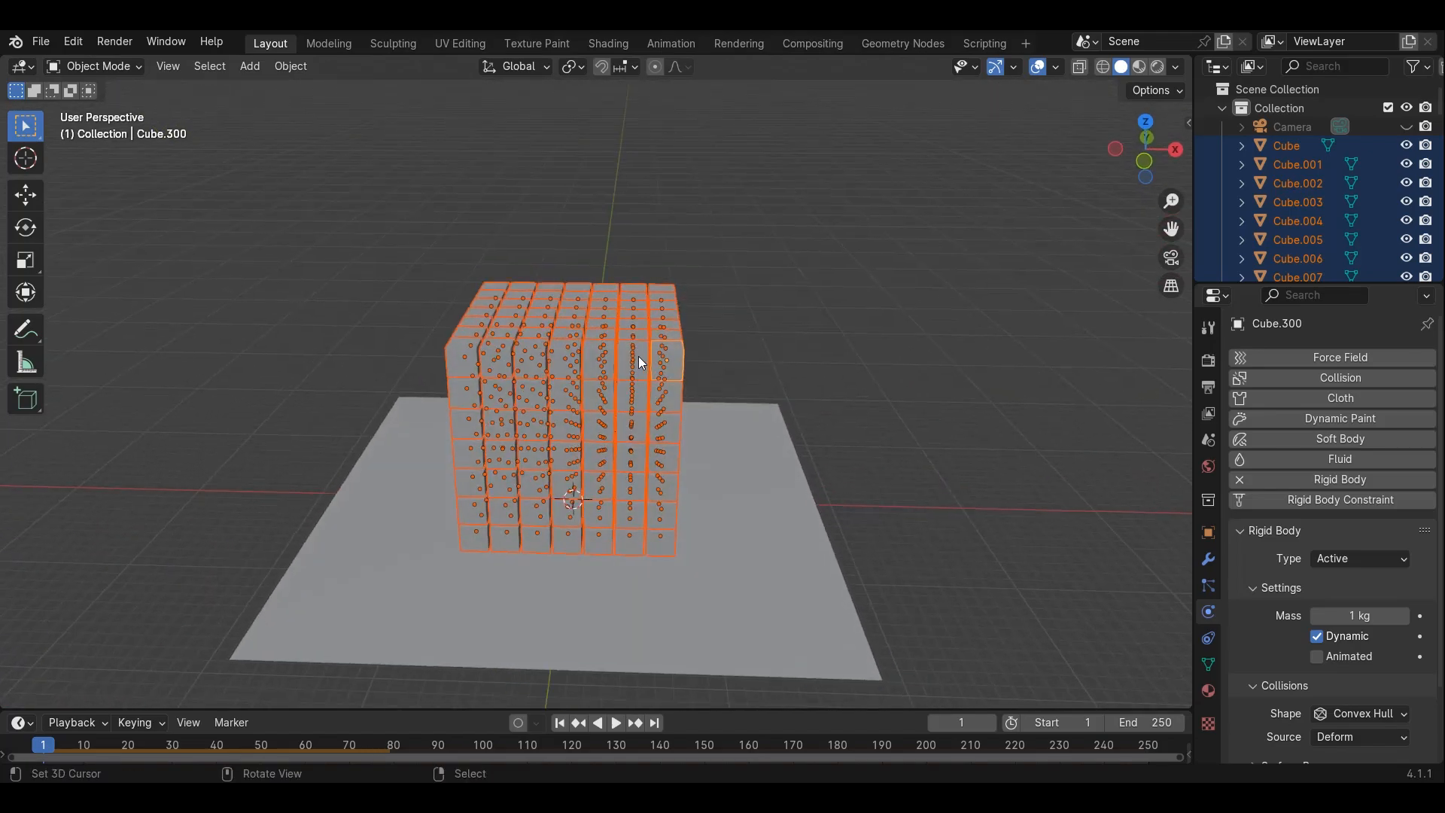
pyautogui.click(284, 70)
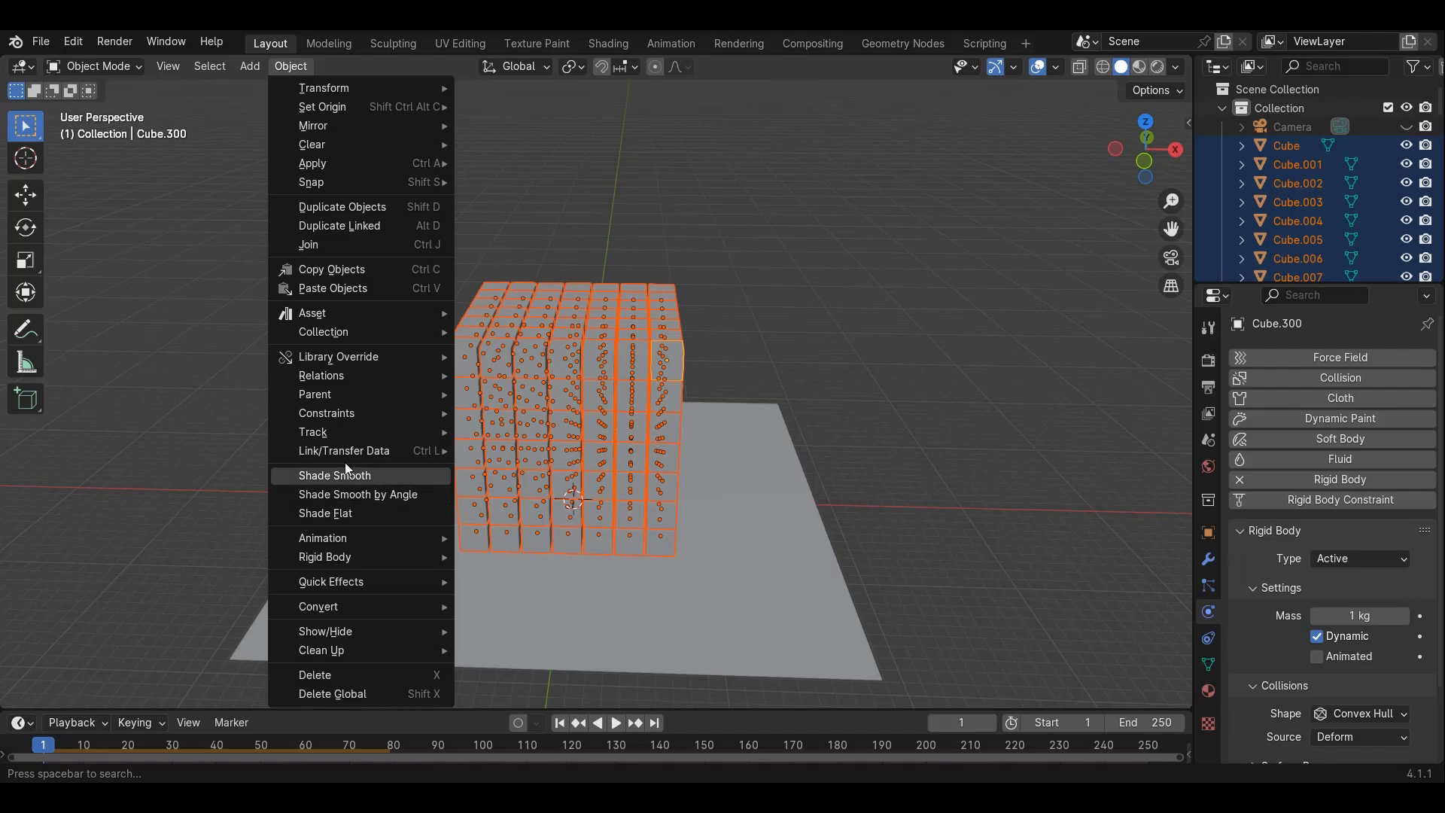
pyautogui.moveTo(340, 556)
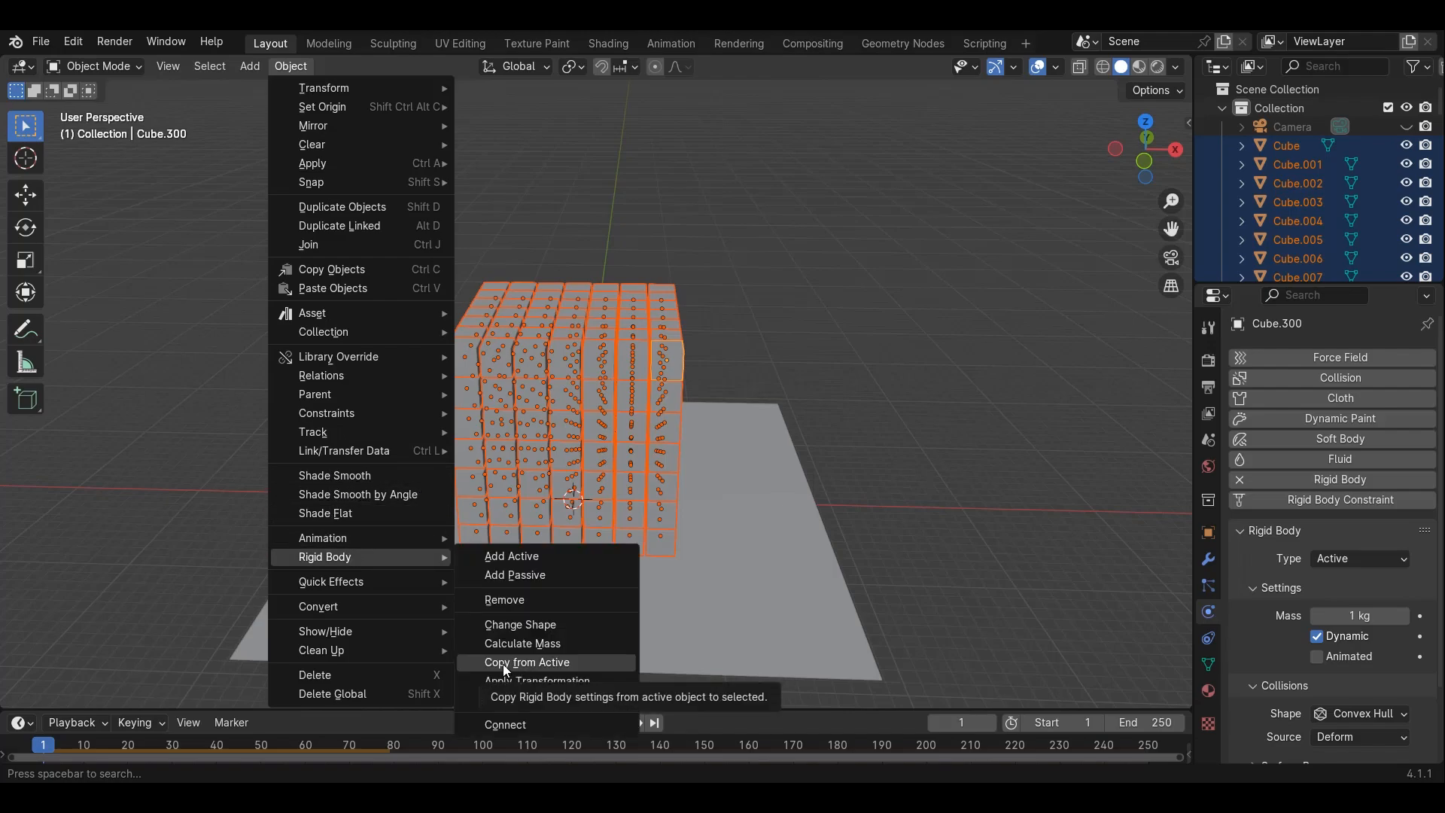
pyautogui.click(504, 666)
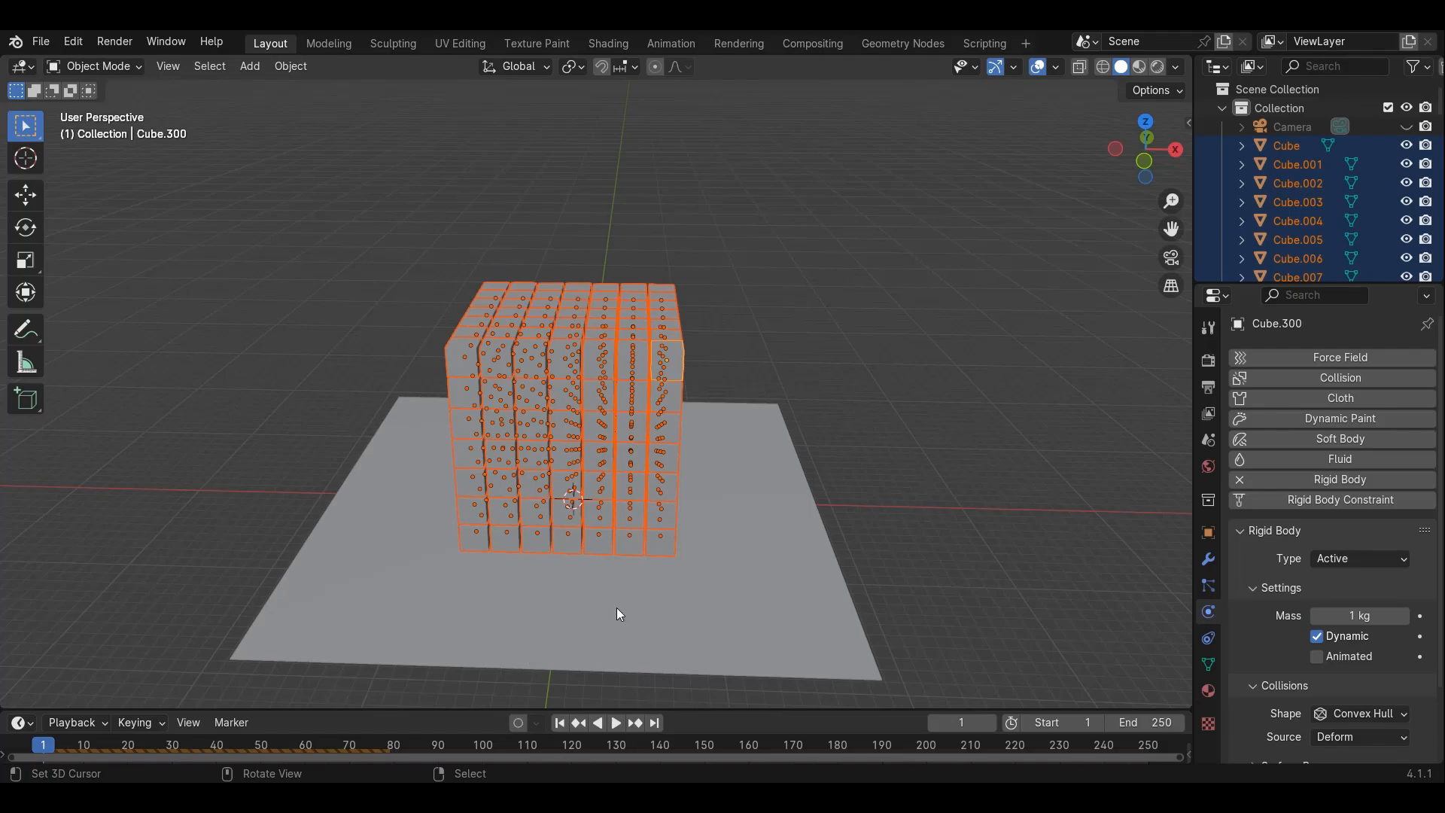
# Enlarge the timeline, deselect everything, and play the simulation from the first frame a few times
pyautogui.moveTo(733, 710); pyautogui.dragTo(727, 639)
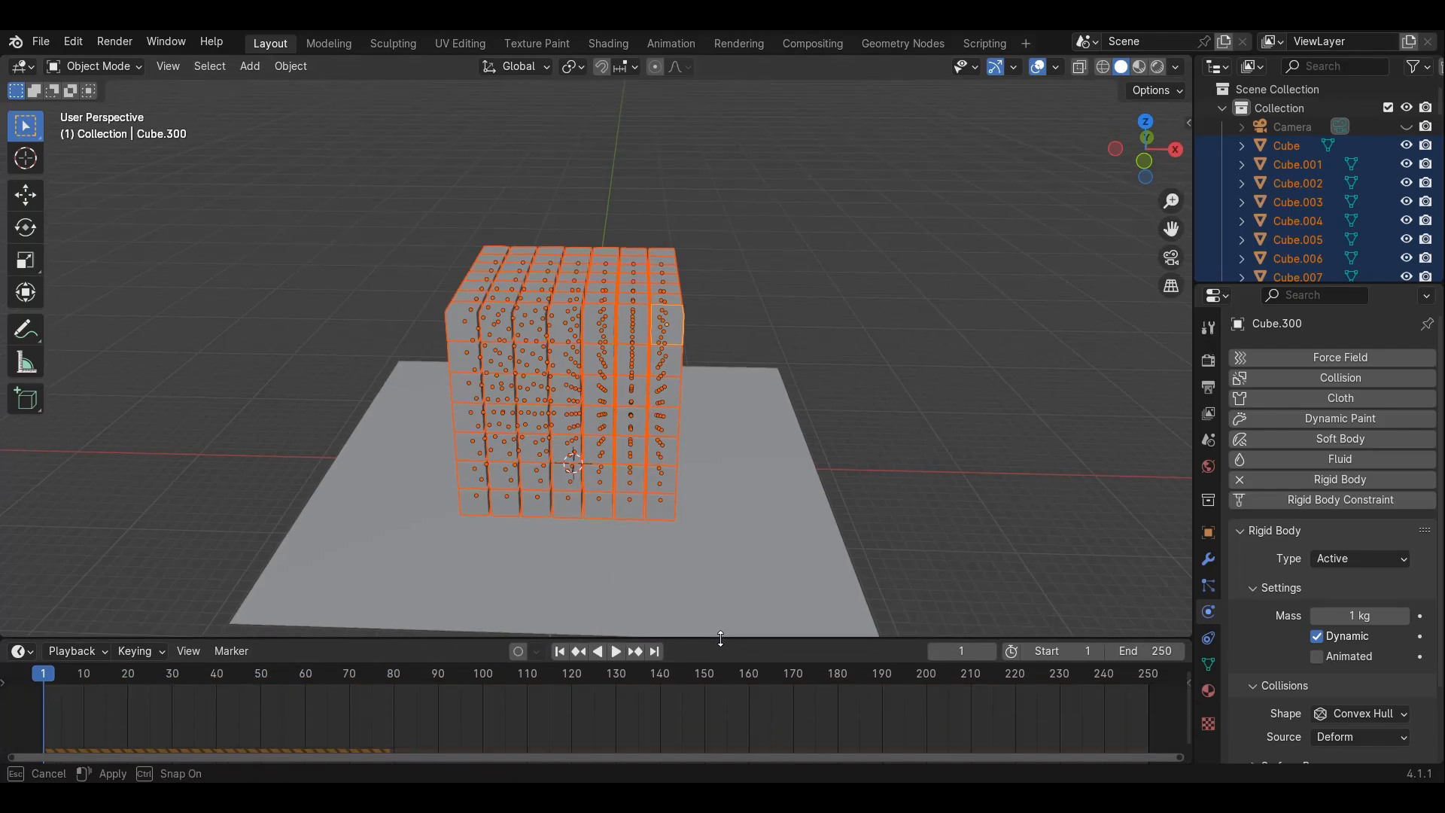
pyautogui.click(612, 652)
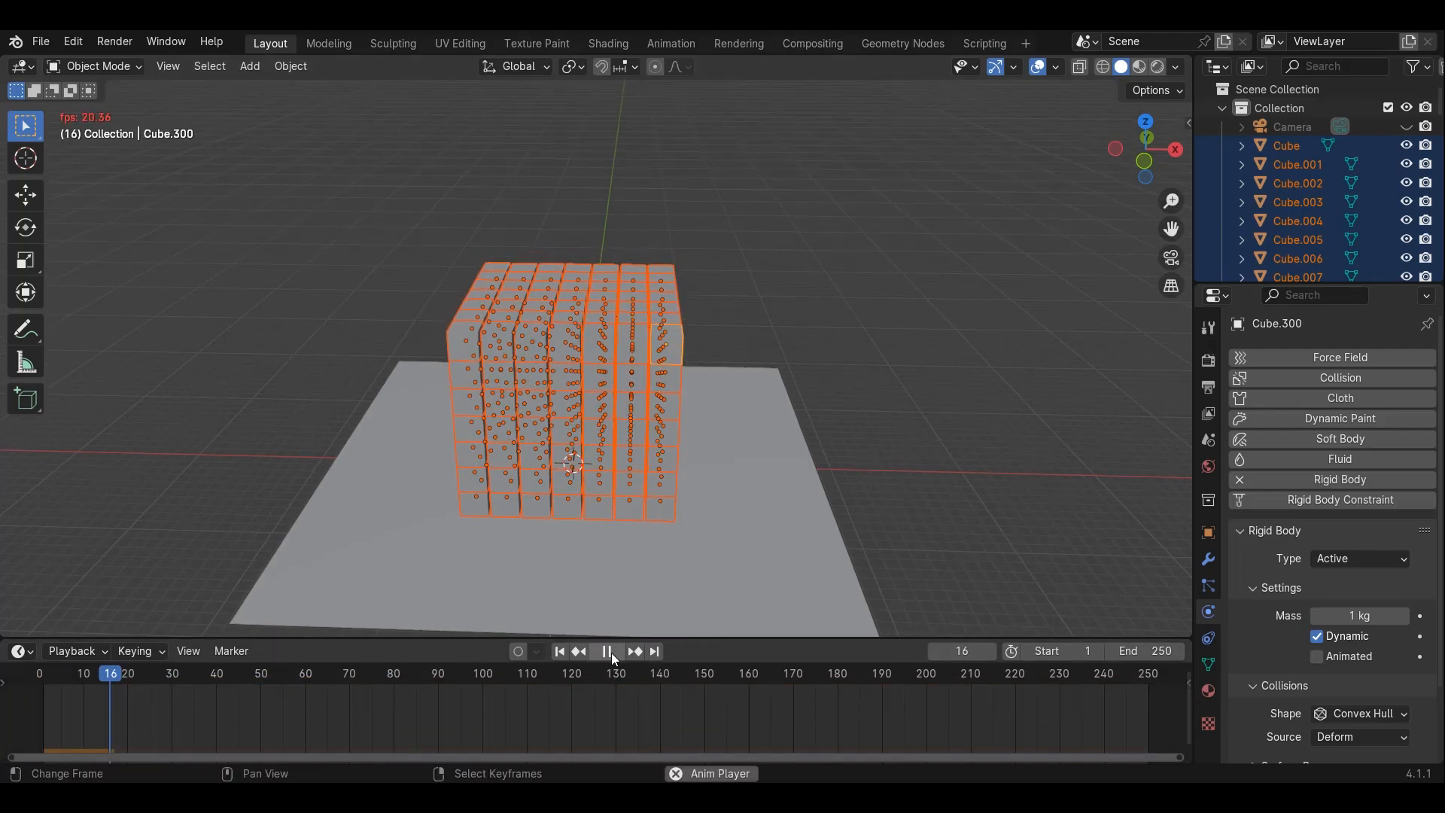
pyautogui.click(611, 653)
pyautogui.moveTo(639, 435); pyautogui.dragTo(609, 414, button='middle')
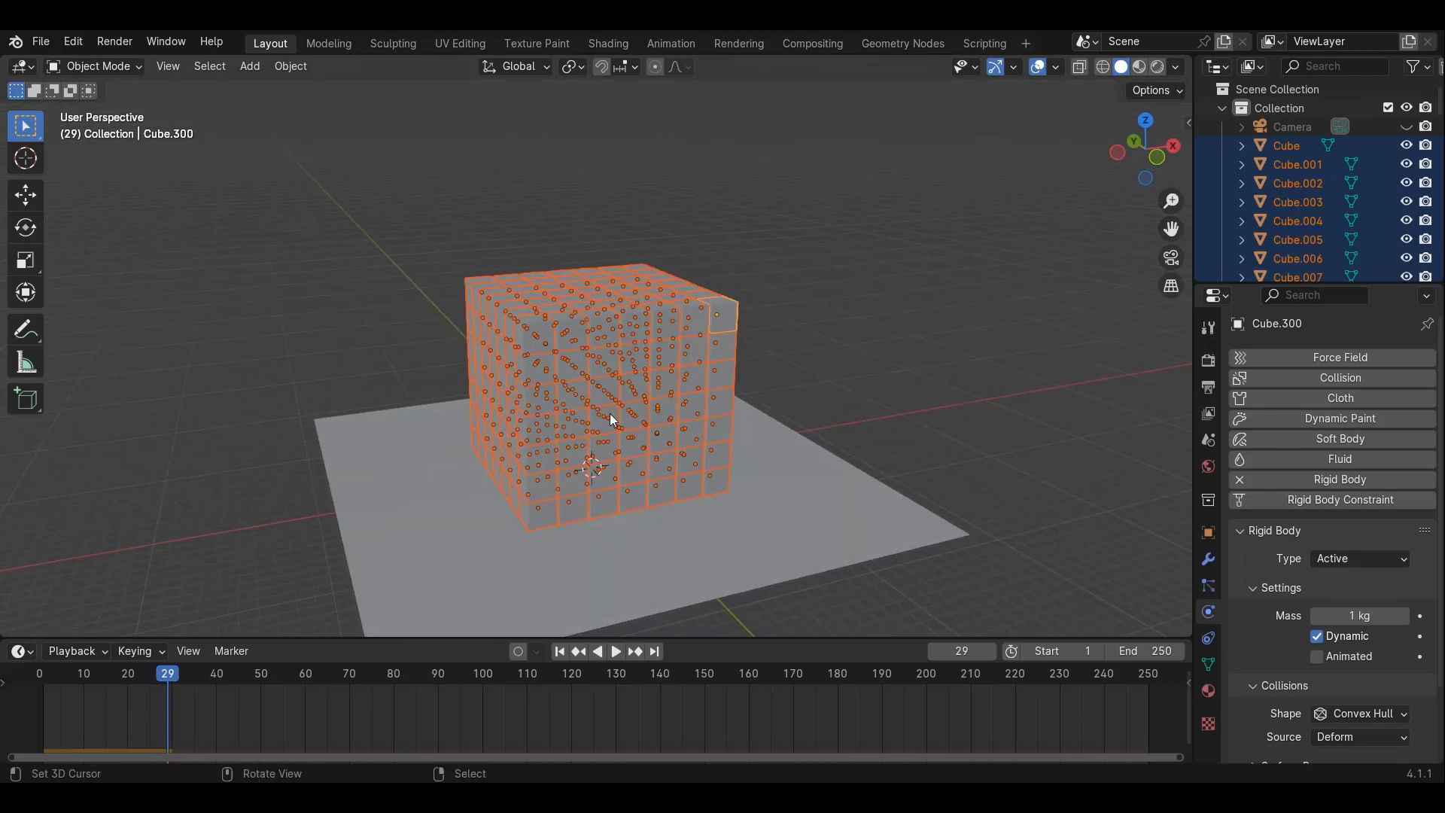
pyautogui.hotkey('alt', 'a')
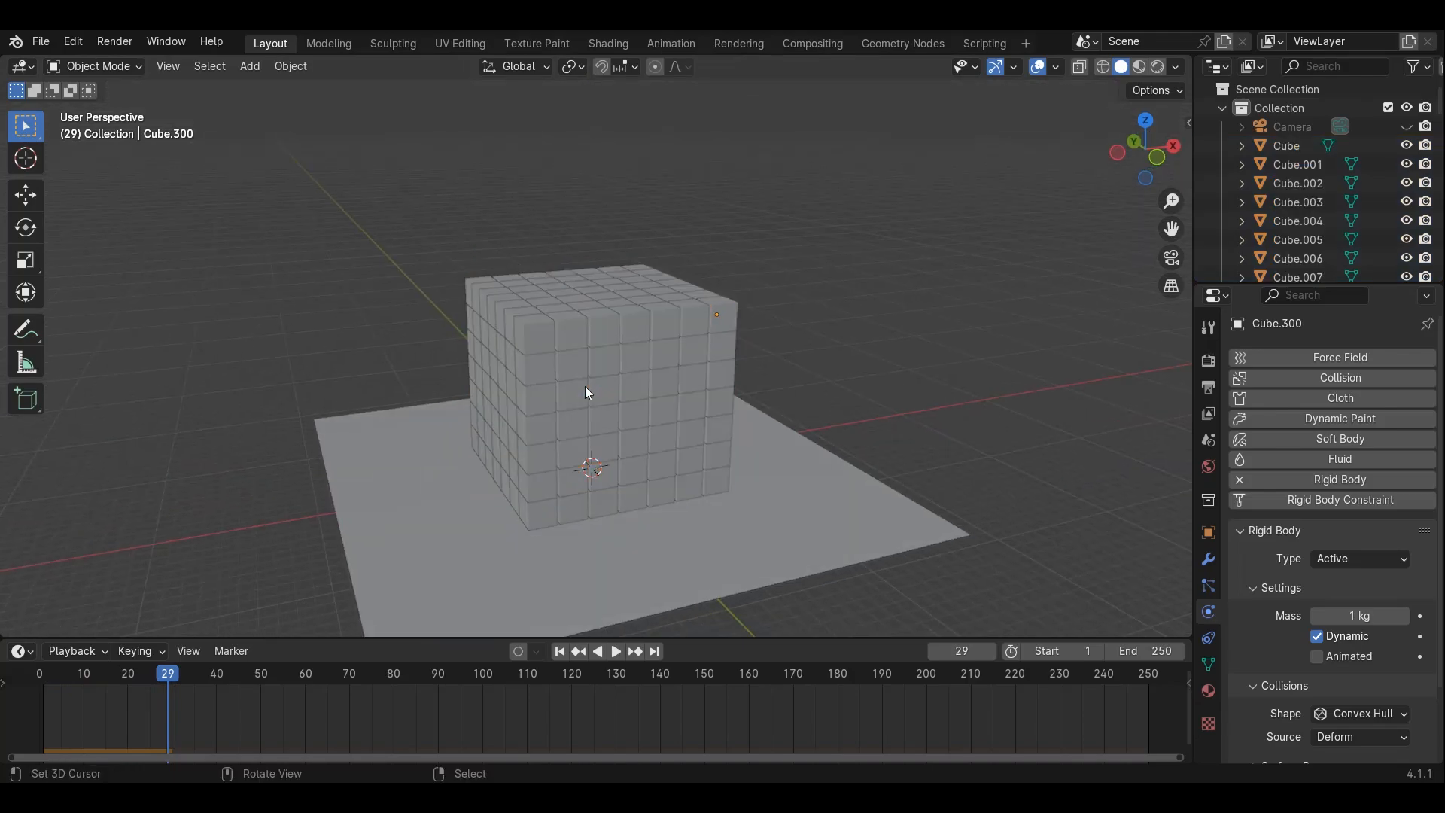
pyautogui.click(559, 652)
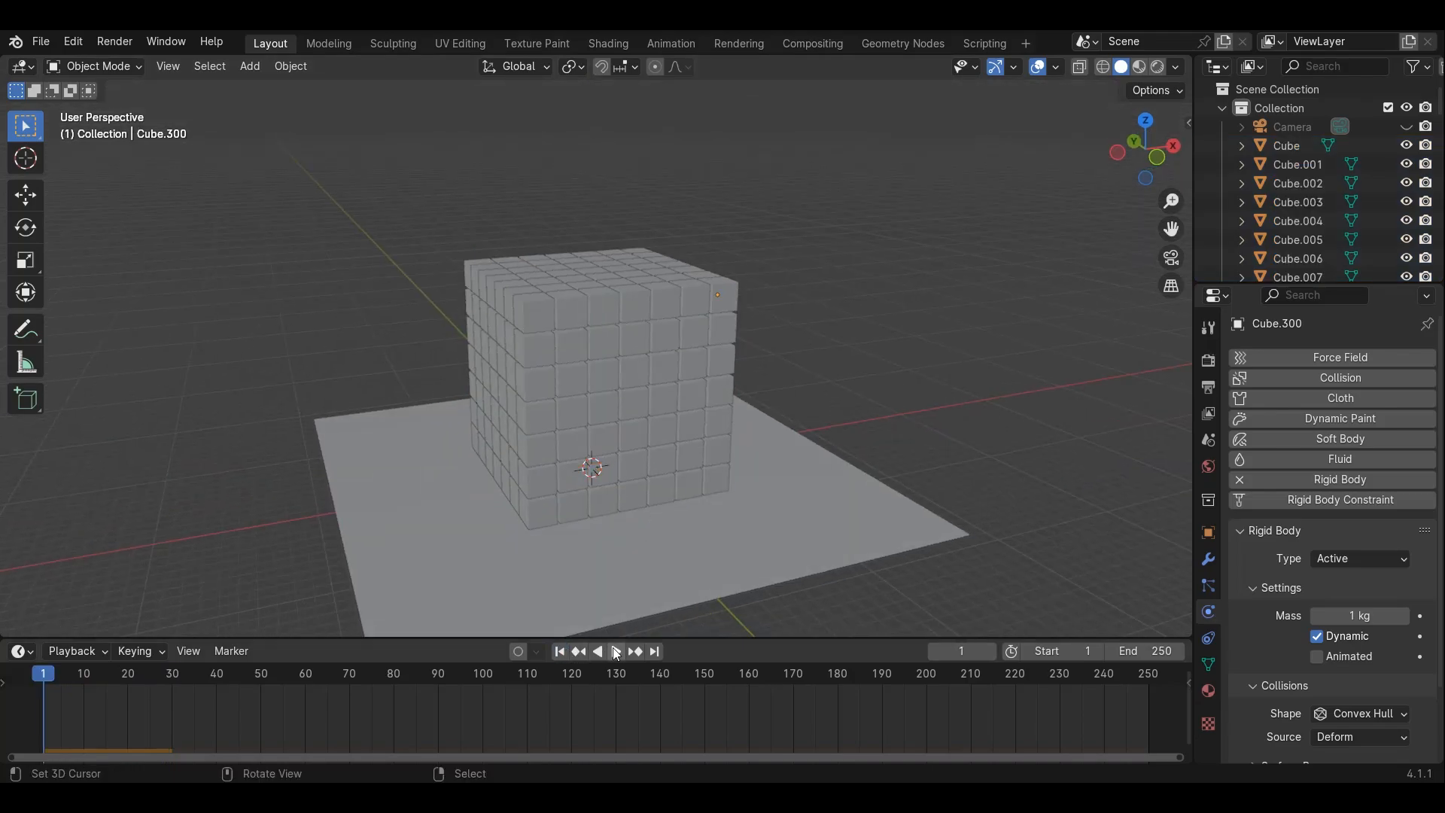
pyautogui.click(614, 652)
pyautogui.click(611, 652)
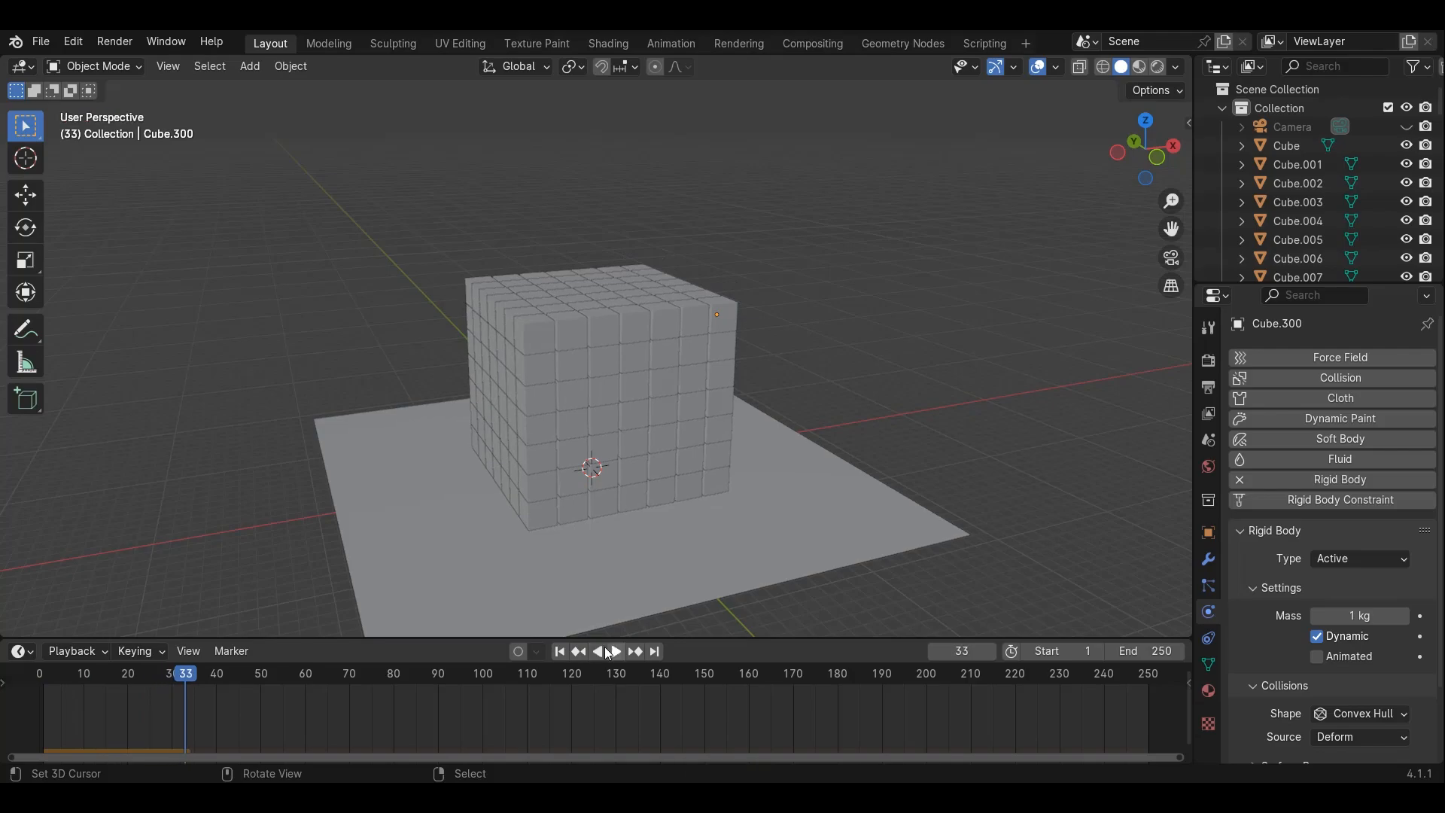
pyautogui.click(559, 651)
pyautogui.click(616, 652)
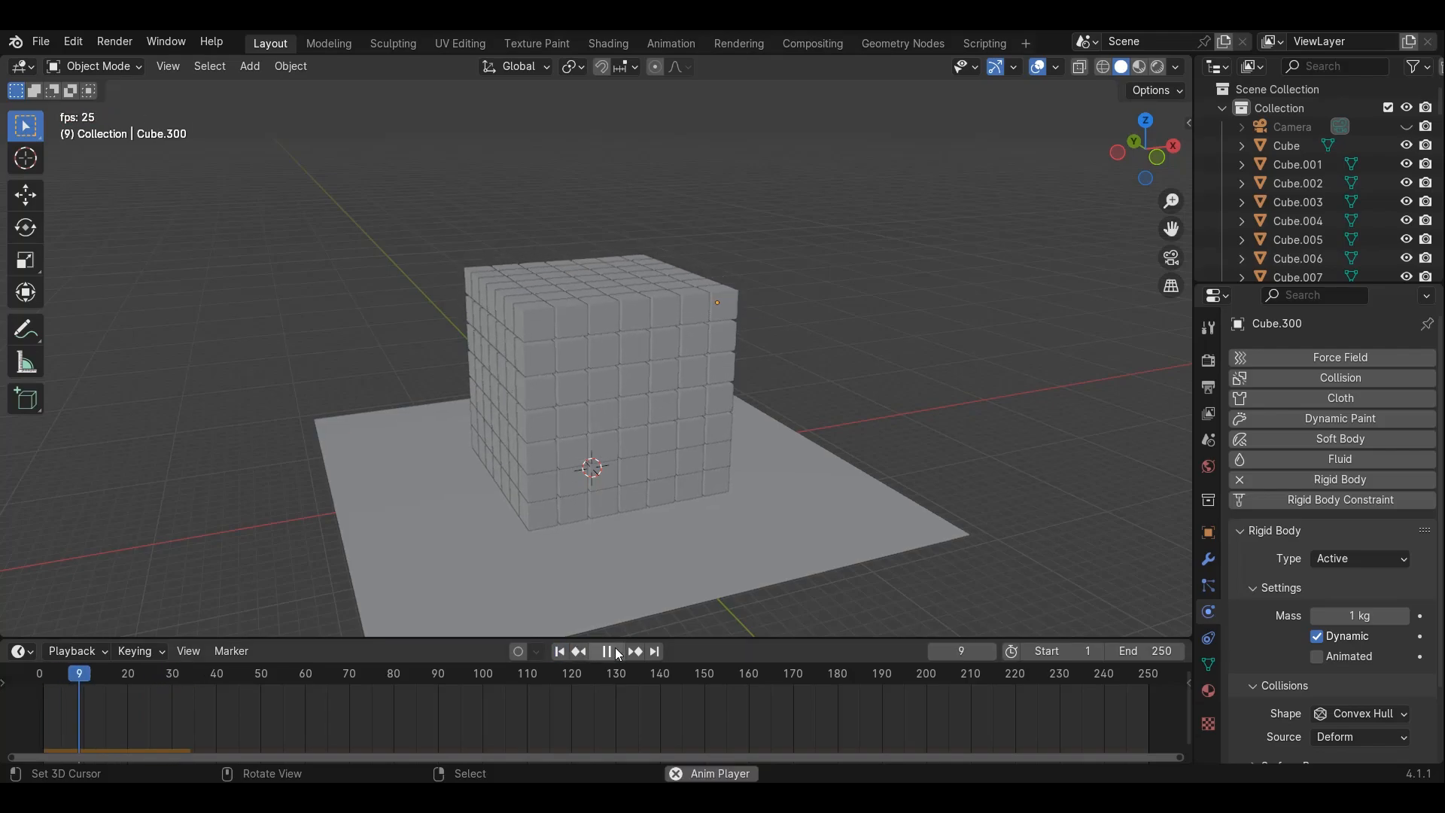
pyautogui.click(615, 652)
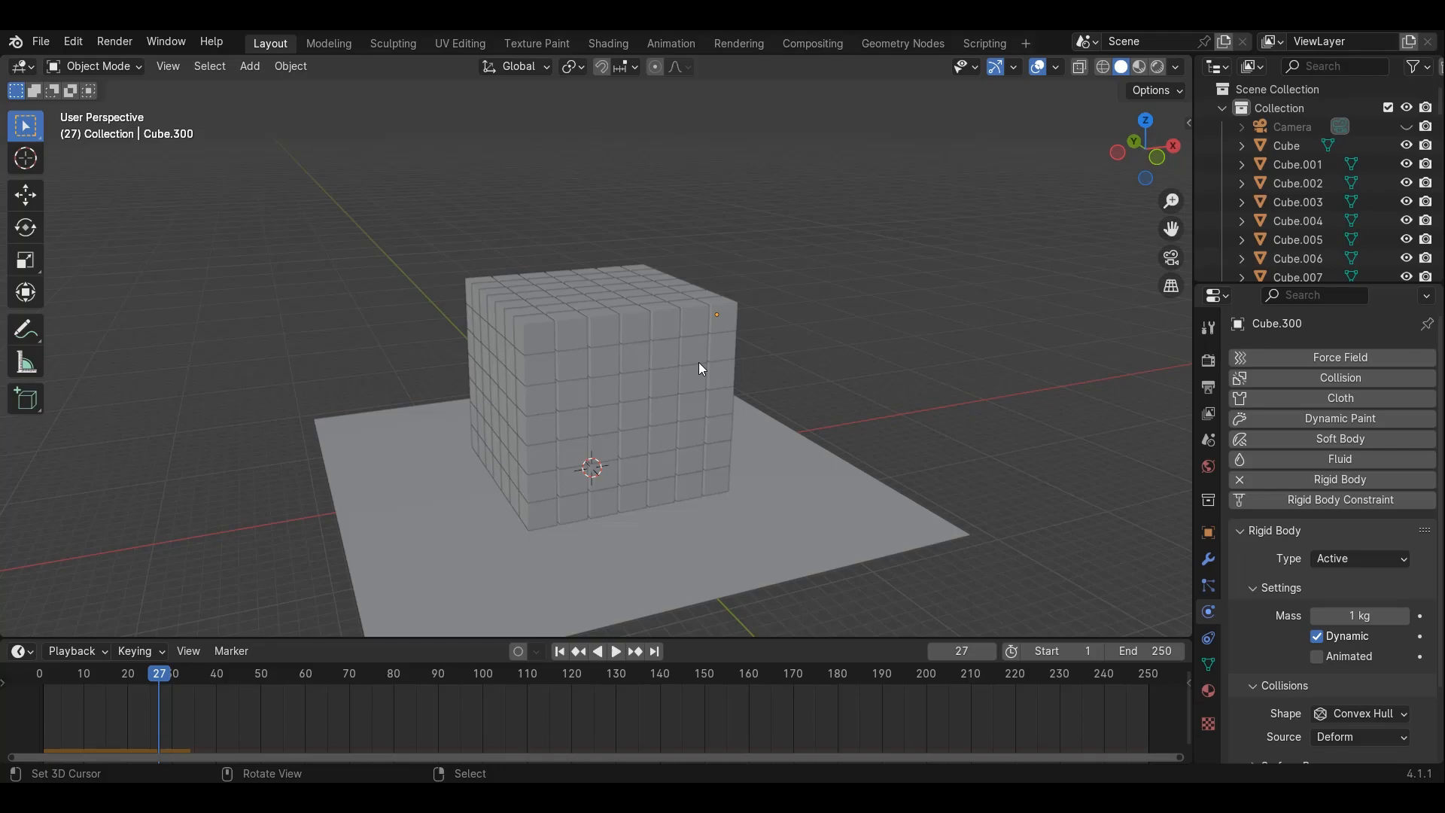
# Add a UV sphere in front orthographic view
pyautogui.press('KP_1')
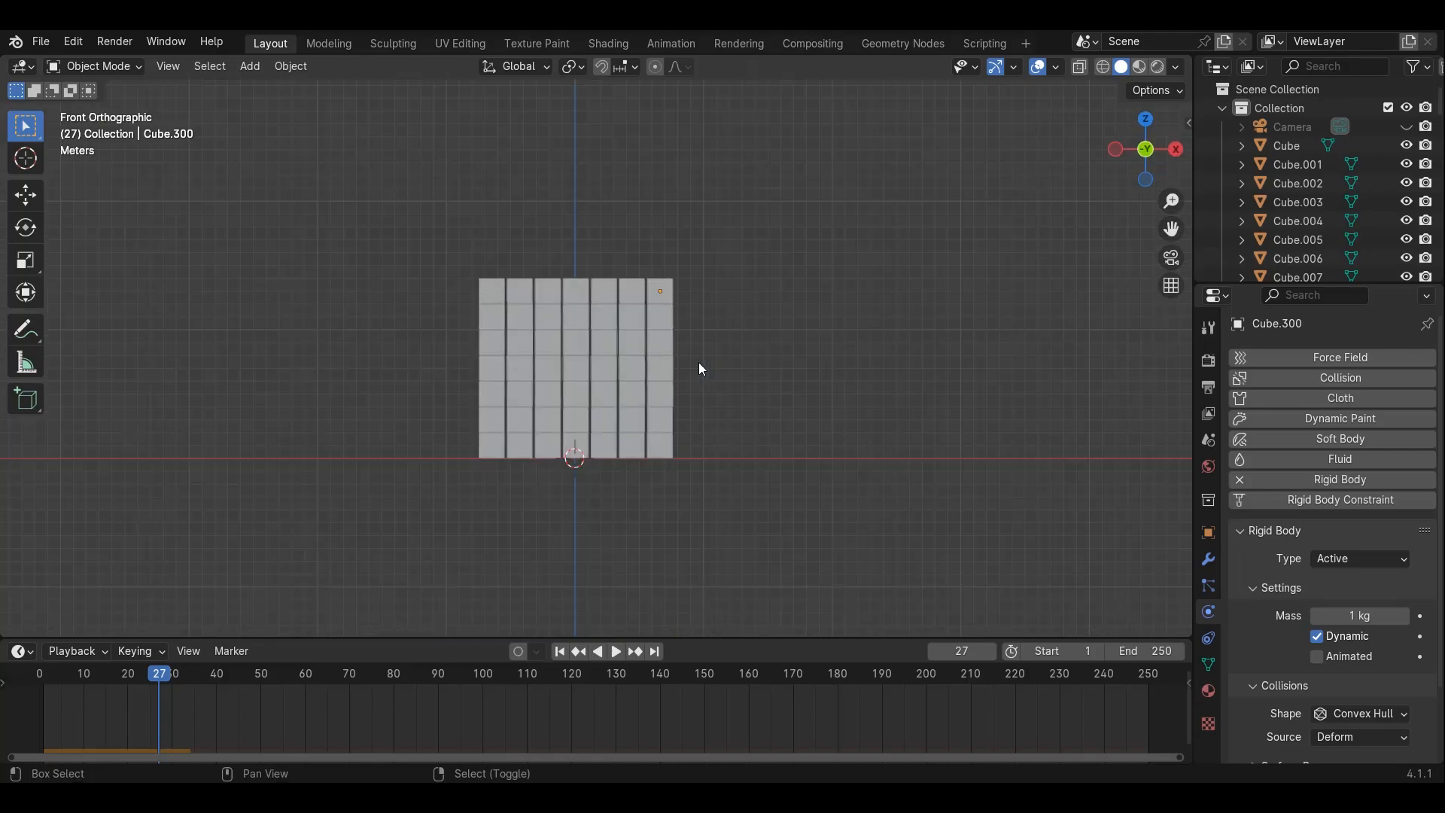
pyautogui.hotkey('shift', 'a')
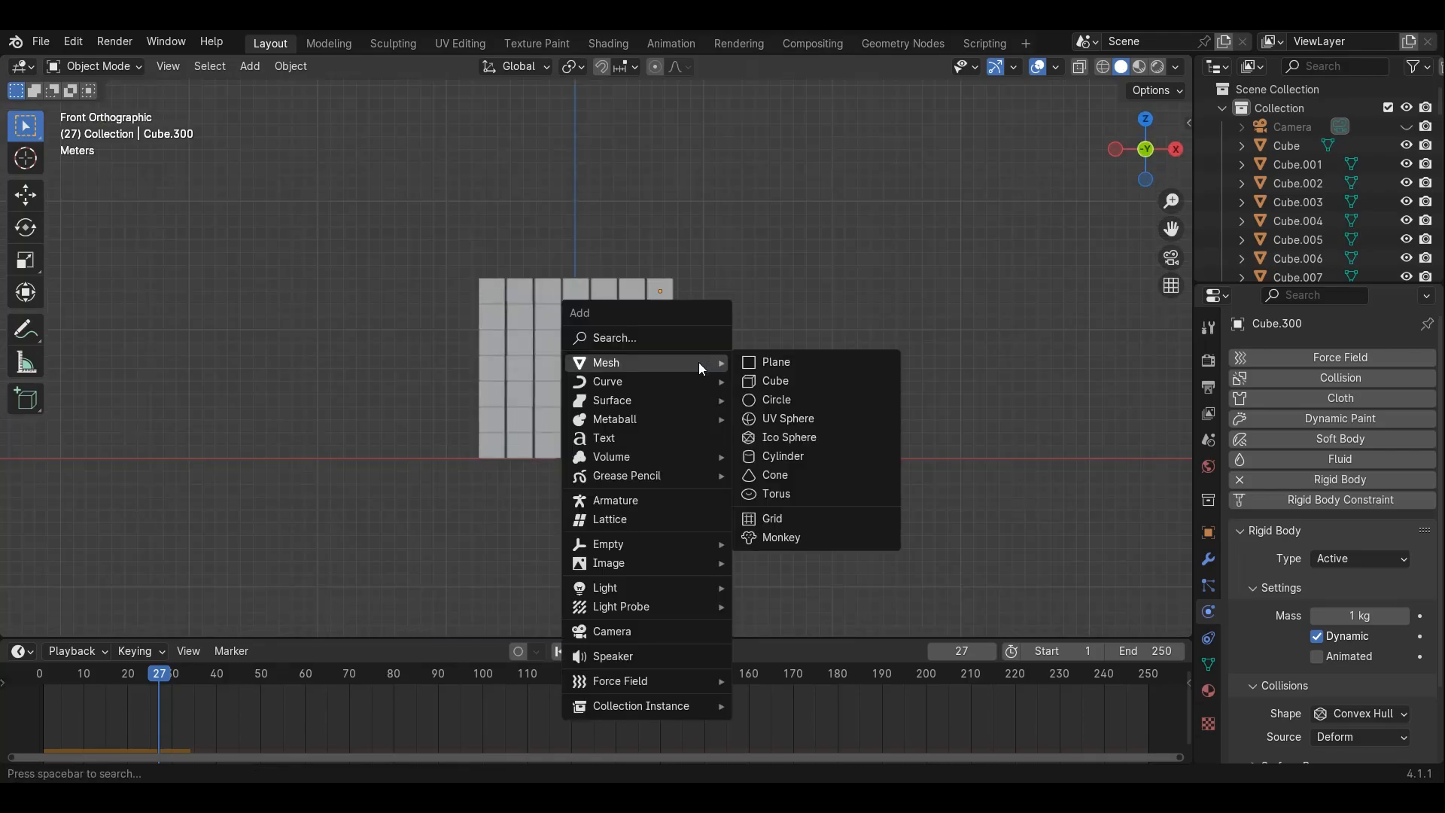
pyautogui.click(783, 418)
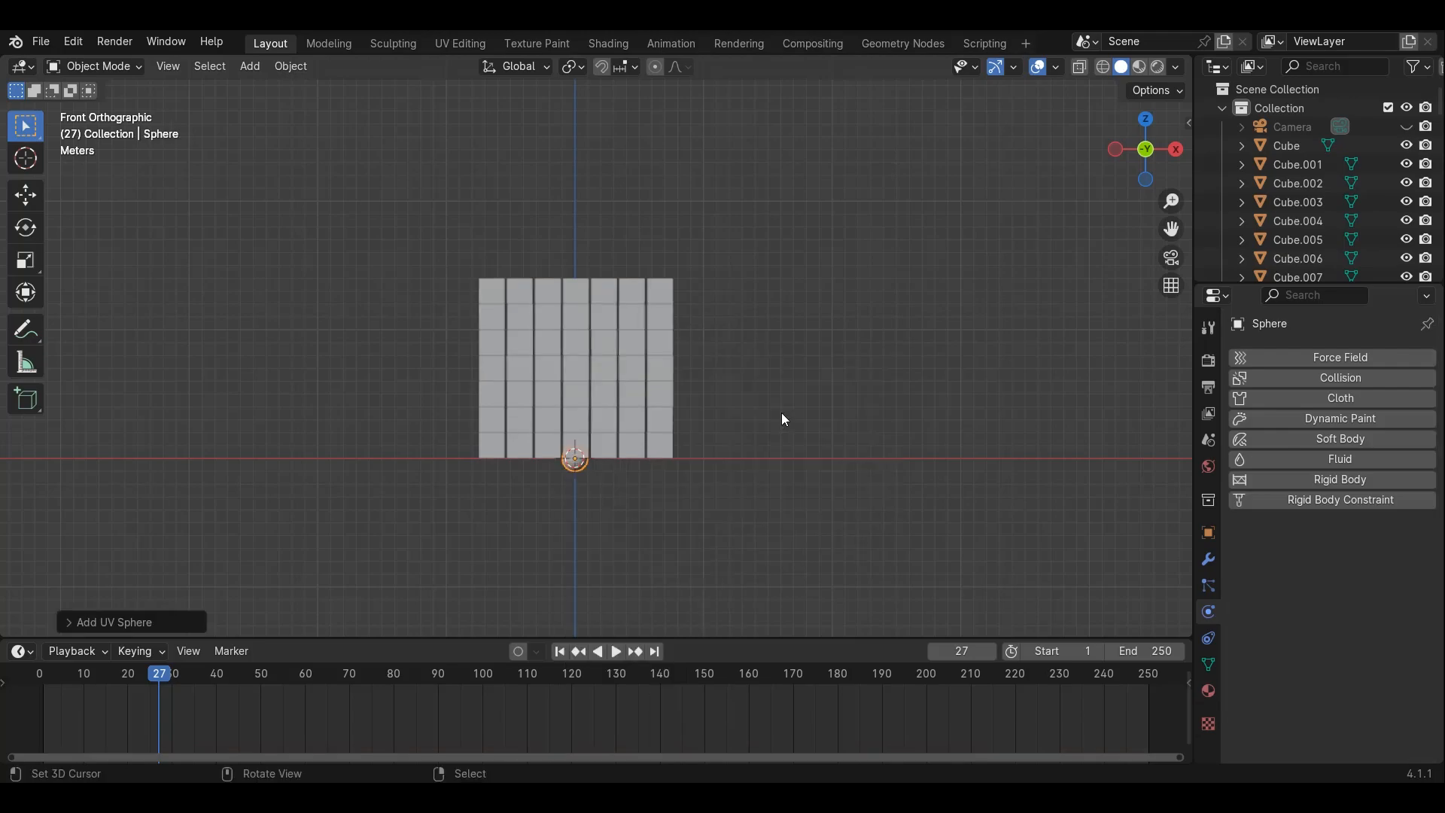
# Raise the sphere along Z about 6.4 m to the block's middle height and scale it up
pyautogui.press('g')
pyautogui.press('z')
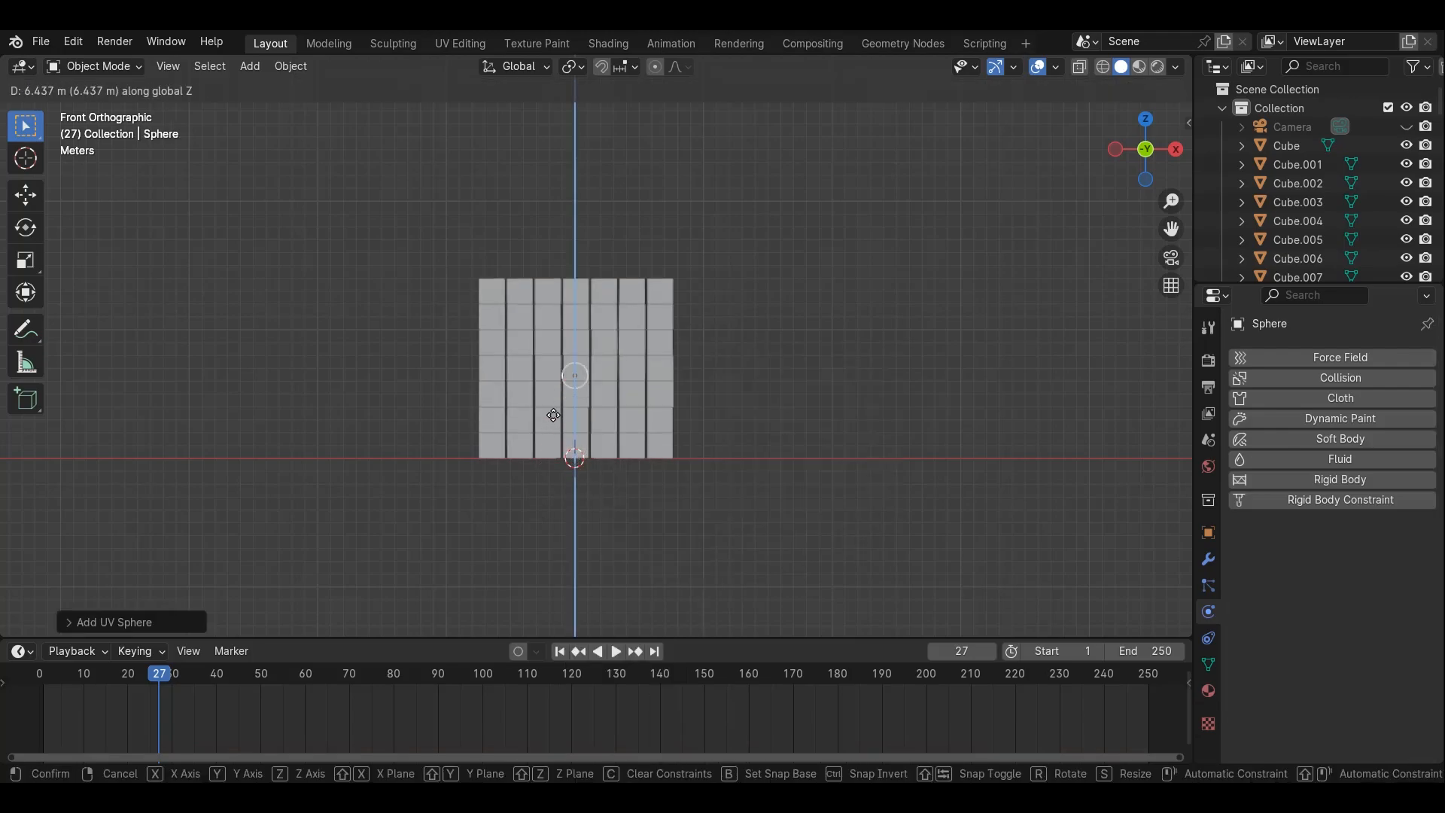
pyautogui.click(558, 414)
pyautogui.press('s')
pyautogui.click(827, 181)
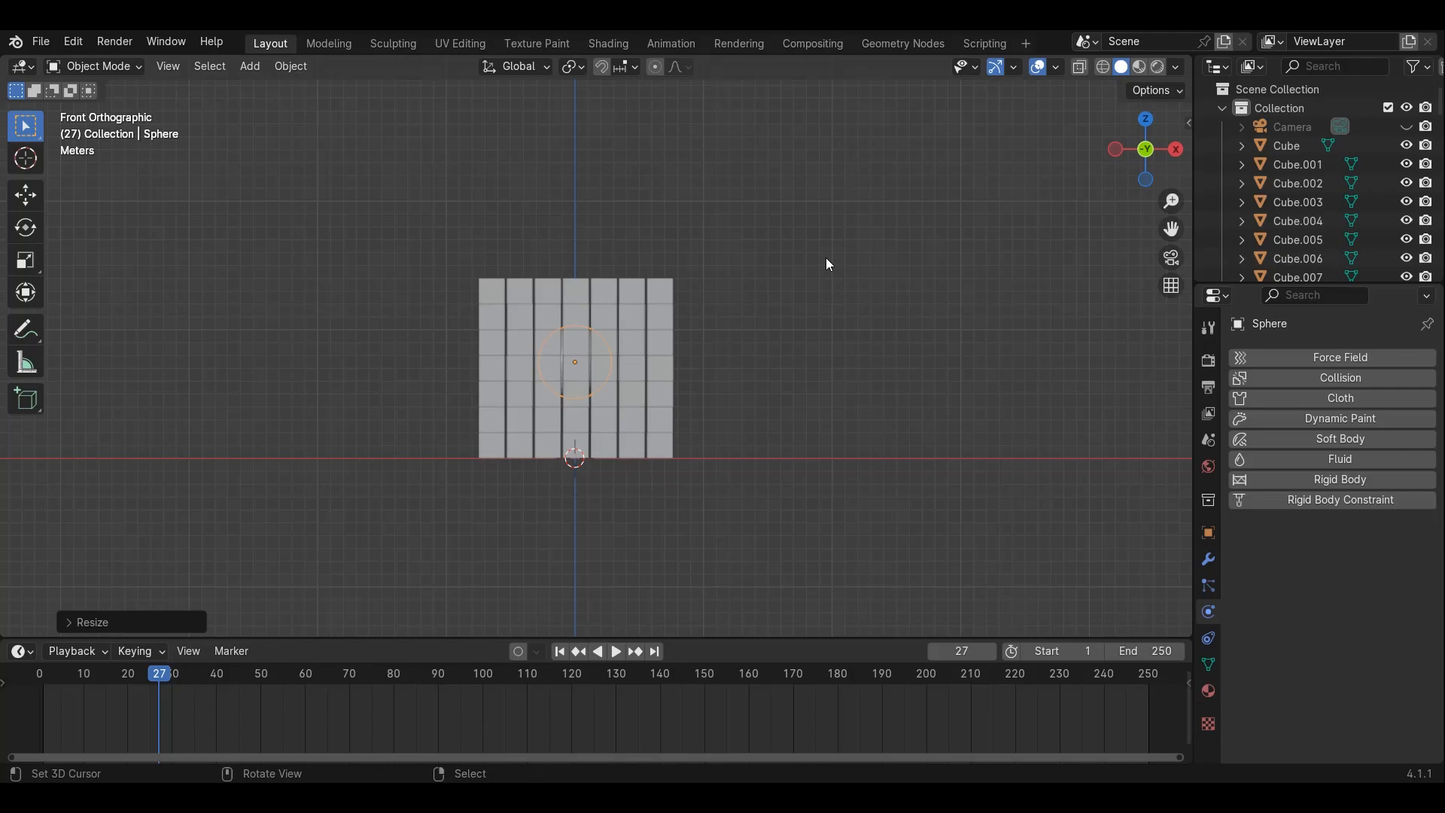
# Move the sphere along X to the left of the block and shade it smooth
pyautogui.press('g')
pyautogui.press('x')
pyautogui.click(600, 278)
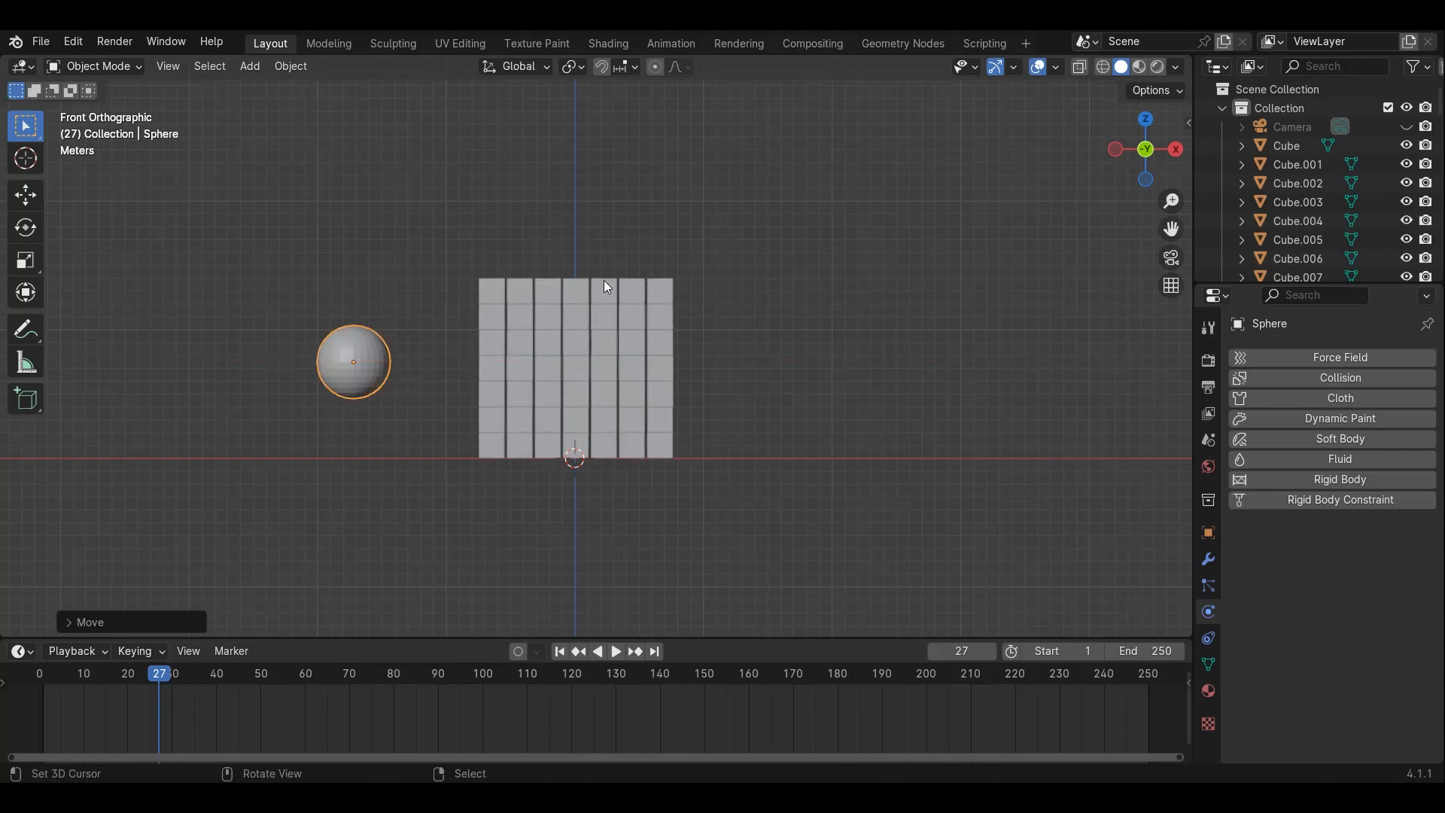
pyautogui.keyDown('ctrl'); pyautogui.scroll(-4, 553, 305); pyautogui.keyUp('ctrl')
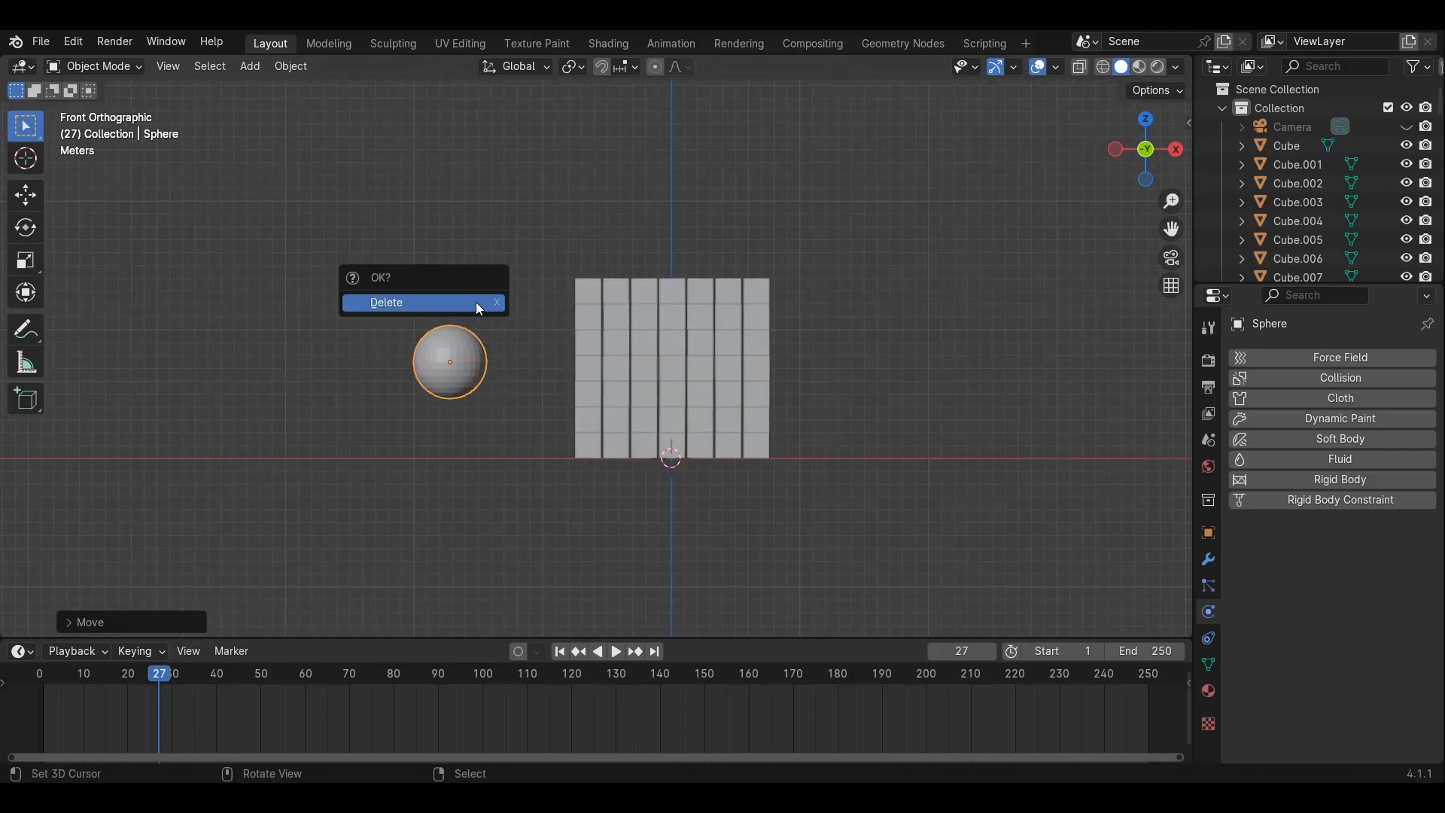
pyautogui.rightClick(445, 314)
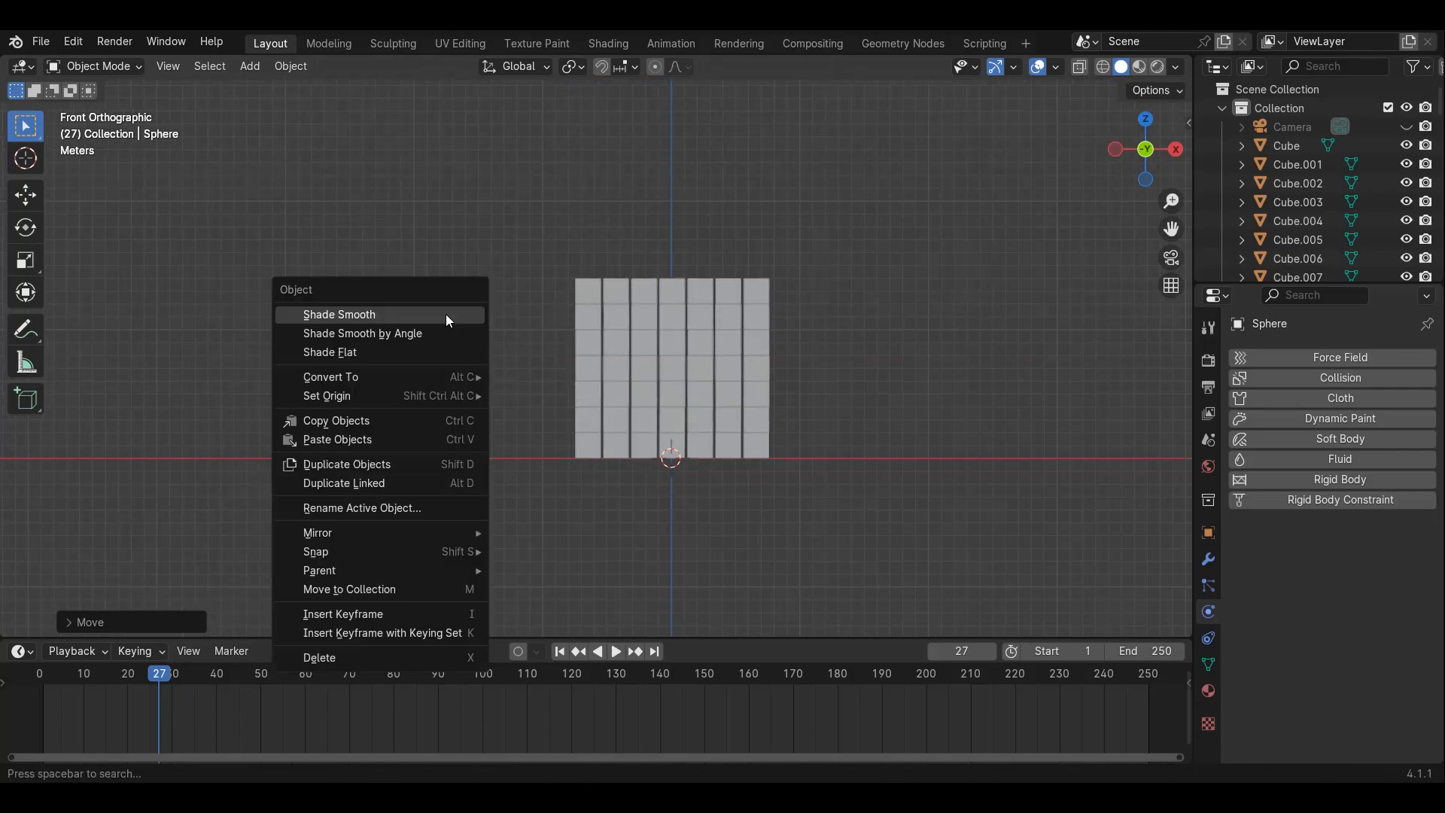
pyautogui.click(361, 313)
pyautogui.scroll(1, 456, 423)
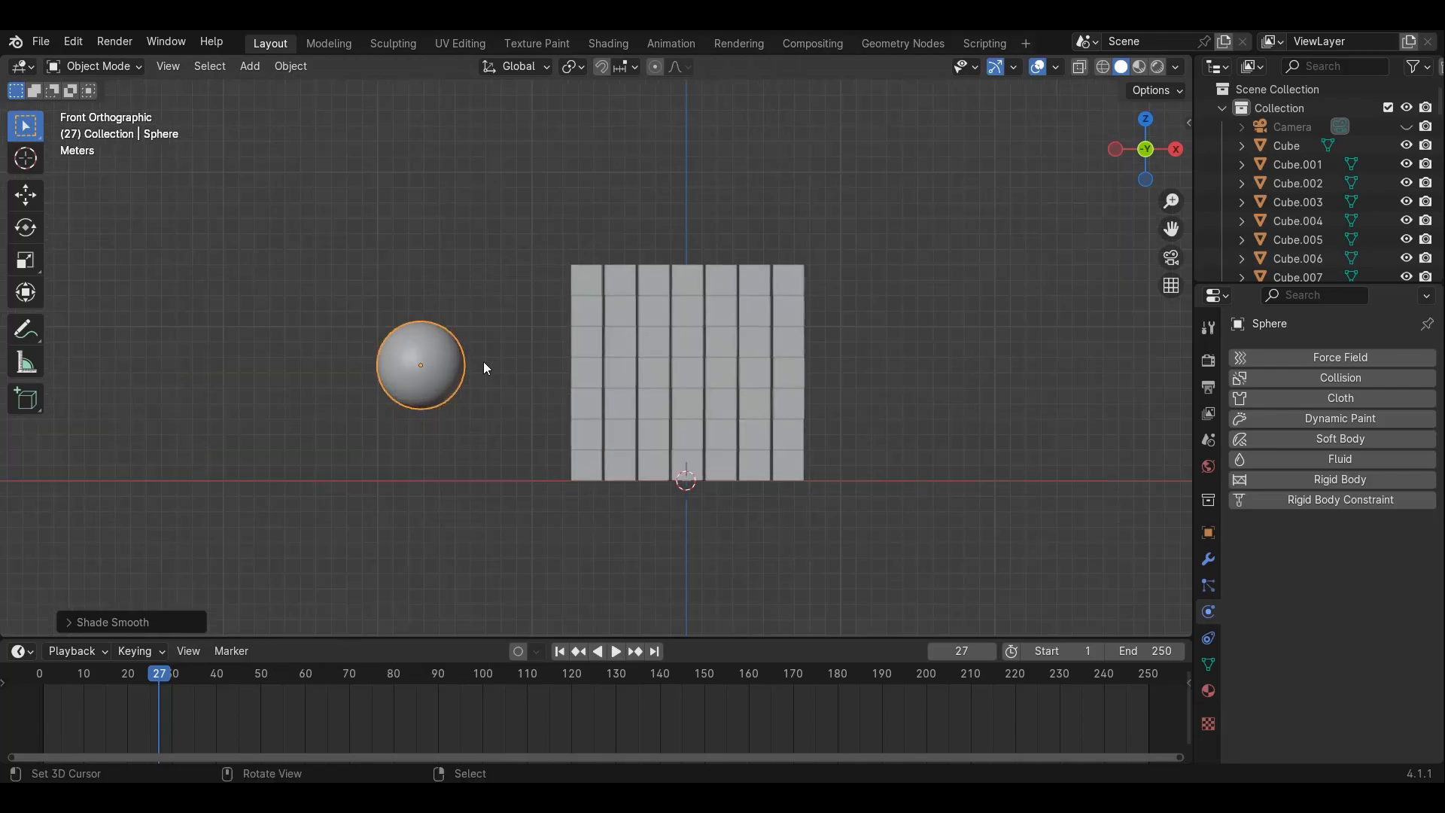
# Add an Active rigid body to the sphere and enable its Animated option
pyautogui.moveTo(506, 332)
pyautogui.mouseDown(button='middle')
pyautogui.moveTo(536, 347)
pyautogui.moveTo(492, 324)
pyautogui.mouseUp(button='middle')
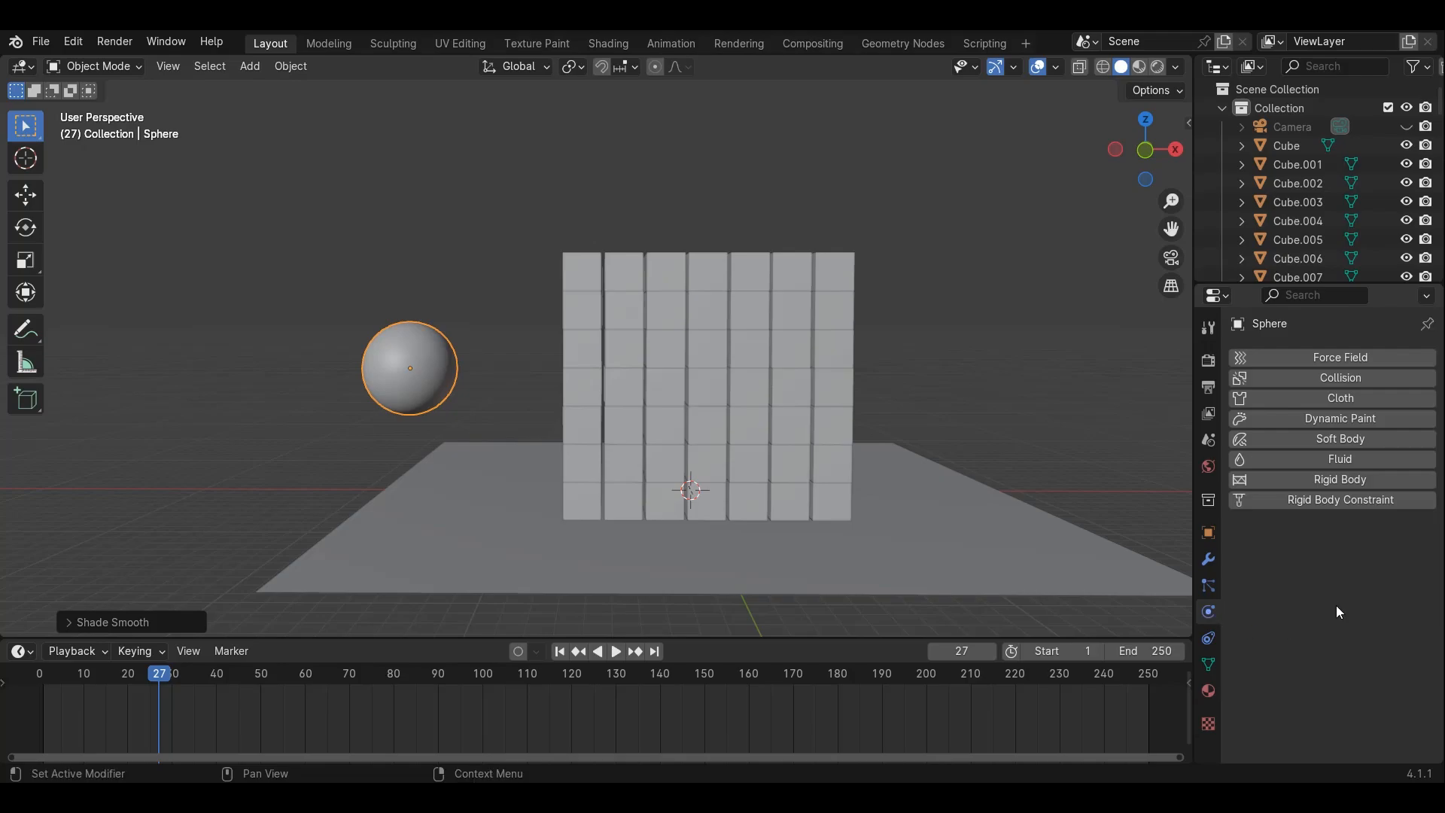
pyautogui.click(1338, 480)
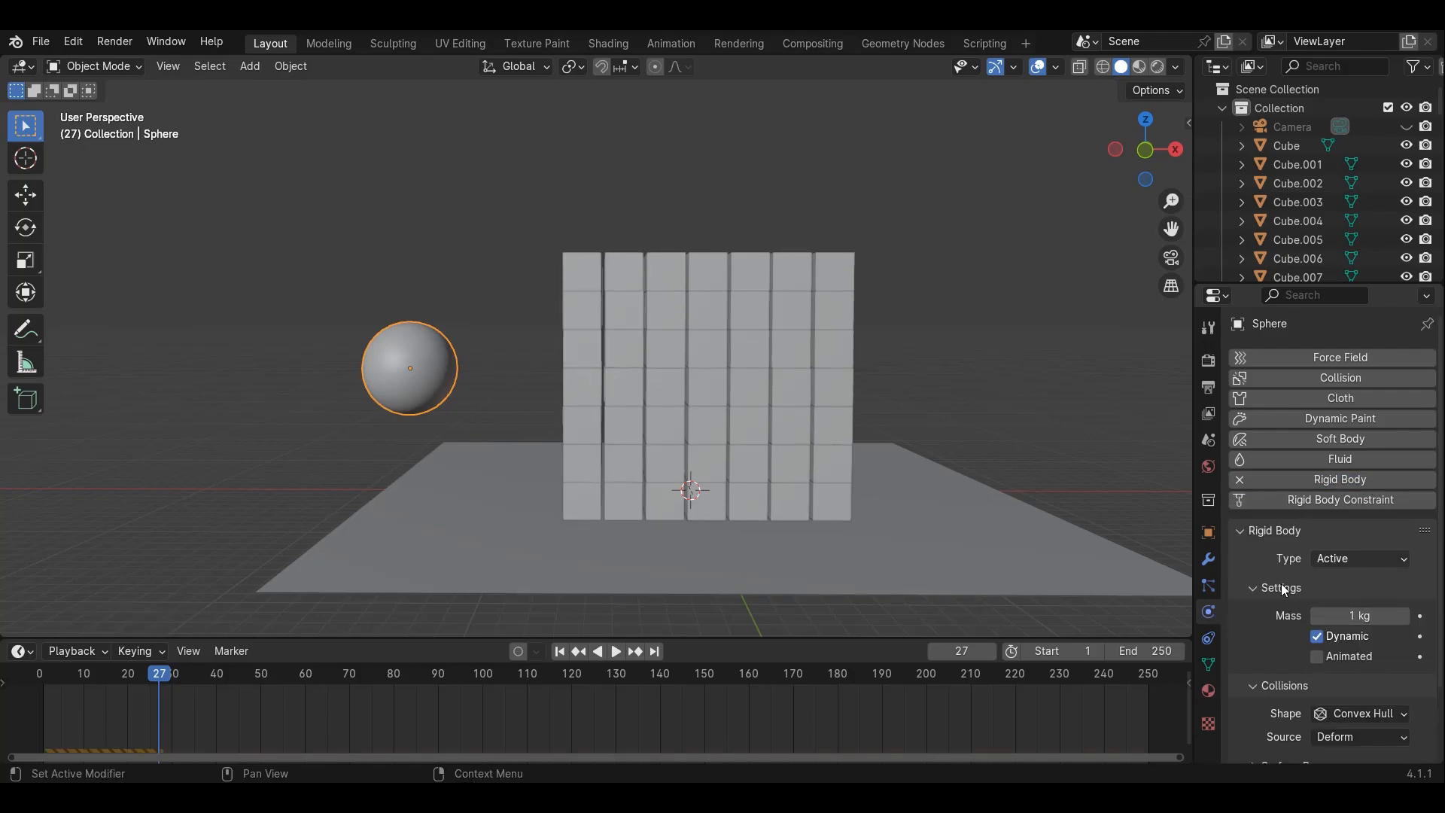
pyautogui.click(1317, 658)
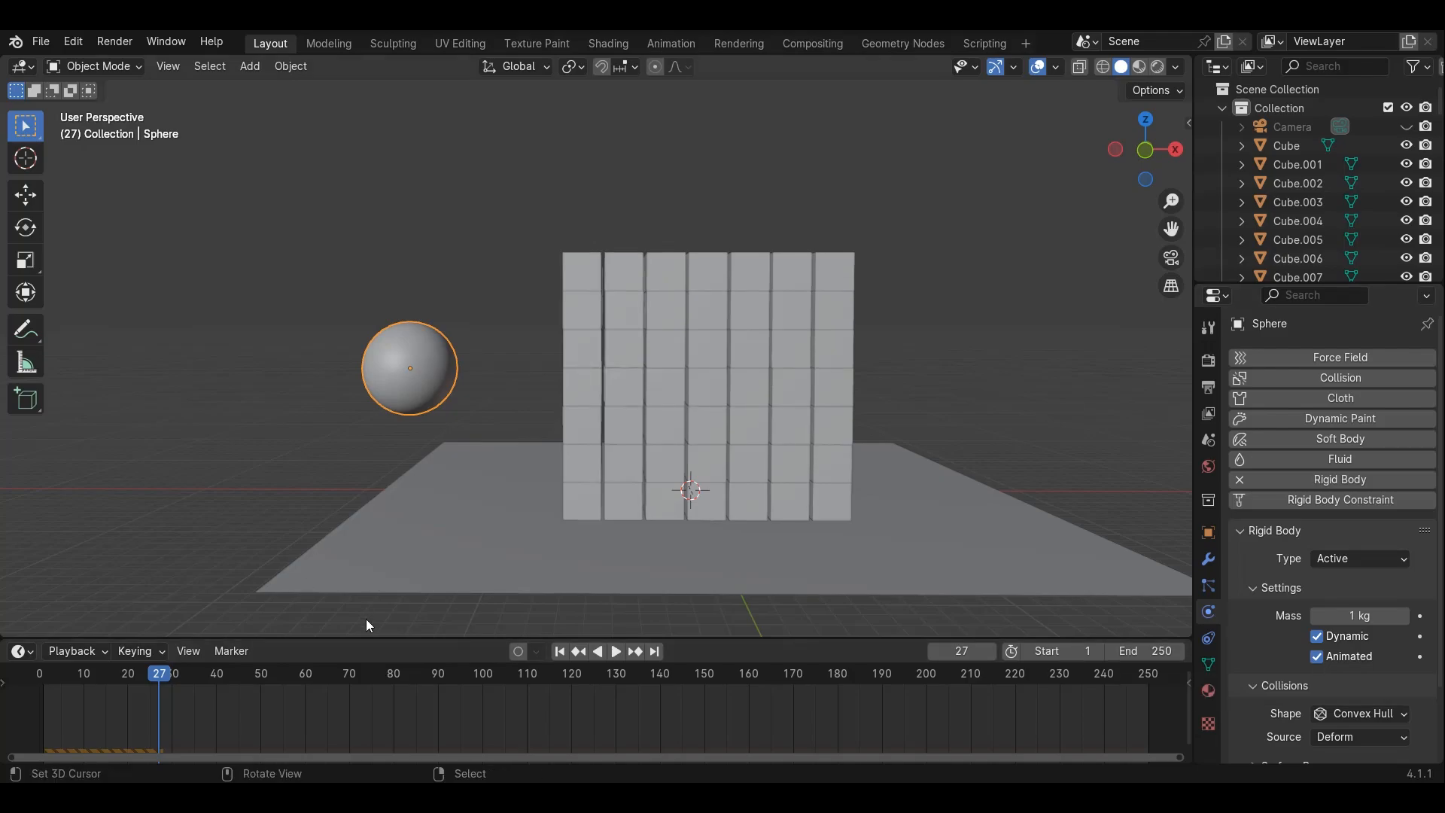
# Play the simulation from the first frame and try moving the sphere during playback
pyautogui.scroll(-2, 495, 676)
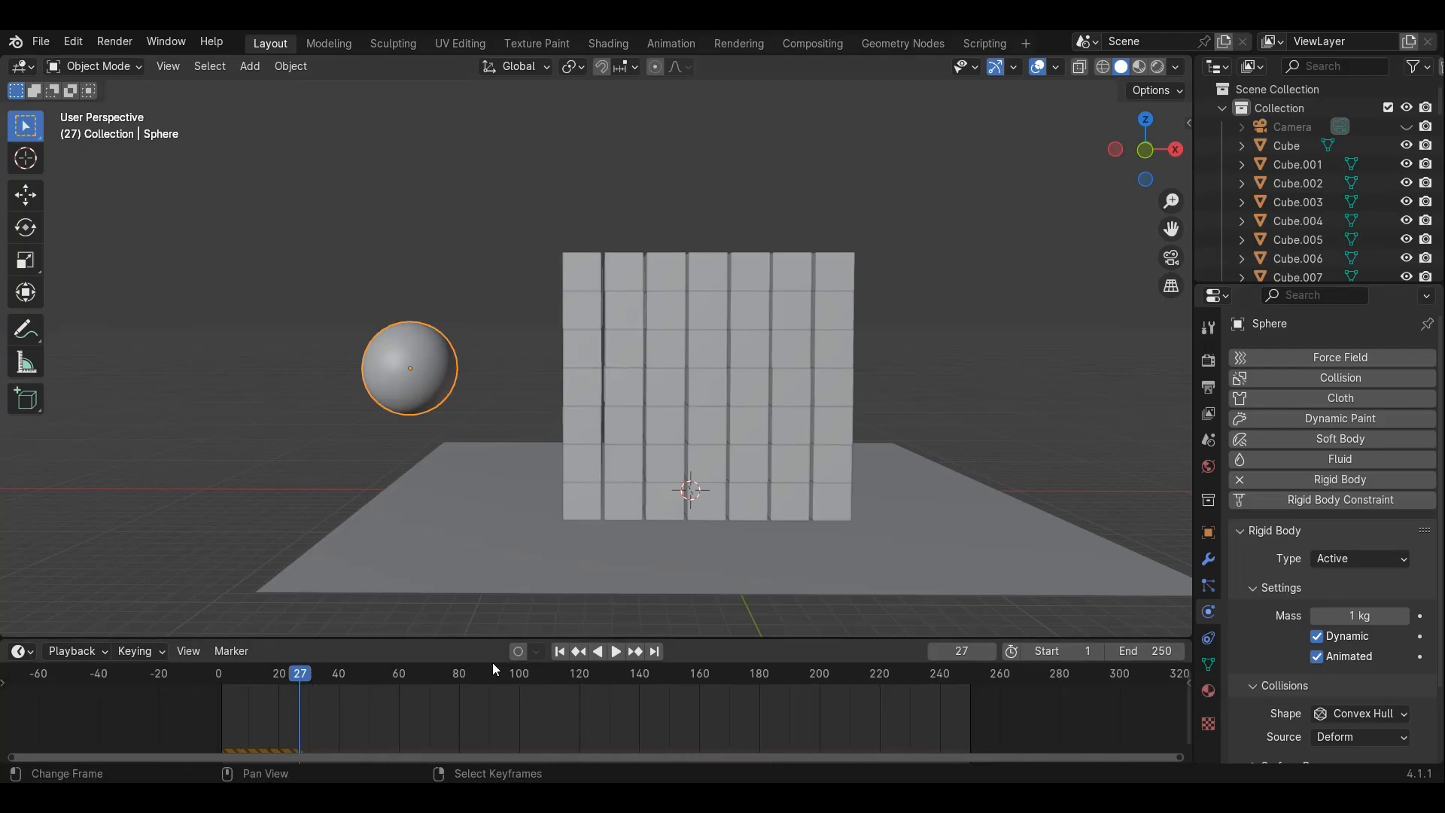
pyautogui.click(562, 650)
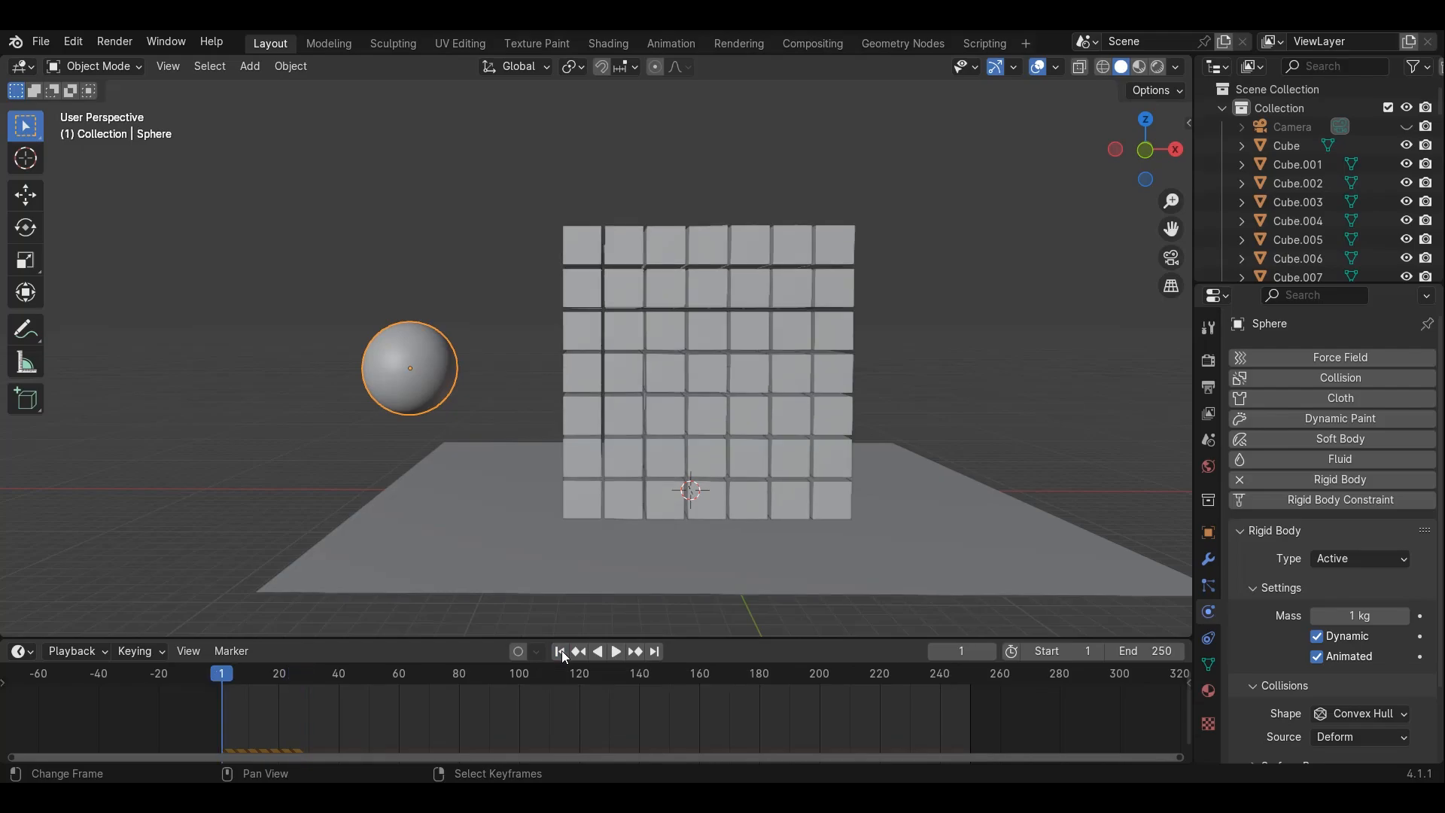
pyautogui.click(616, 652)
pyautogui.press('g')
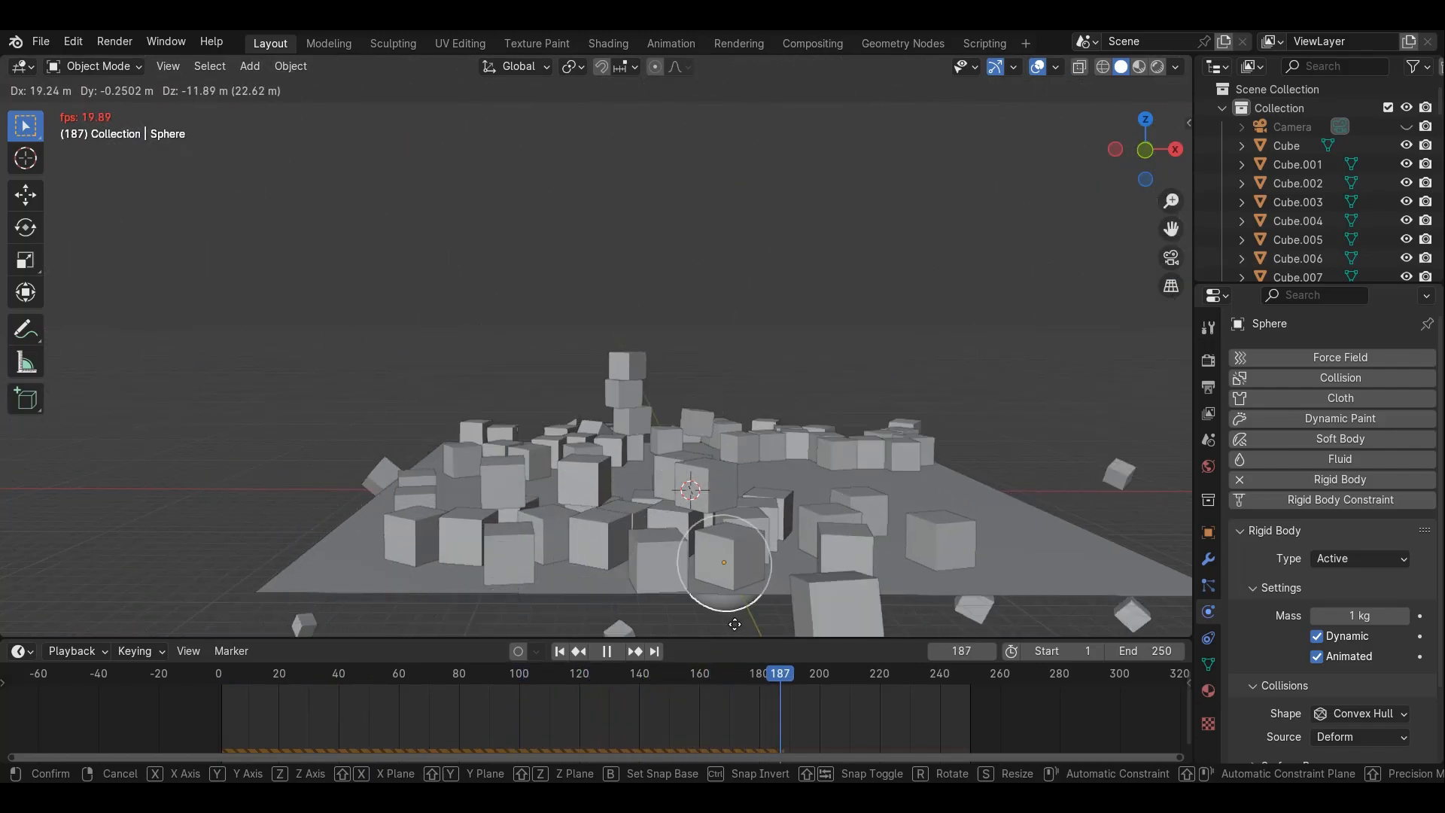
pyautogui.rightClick(610, 504)
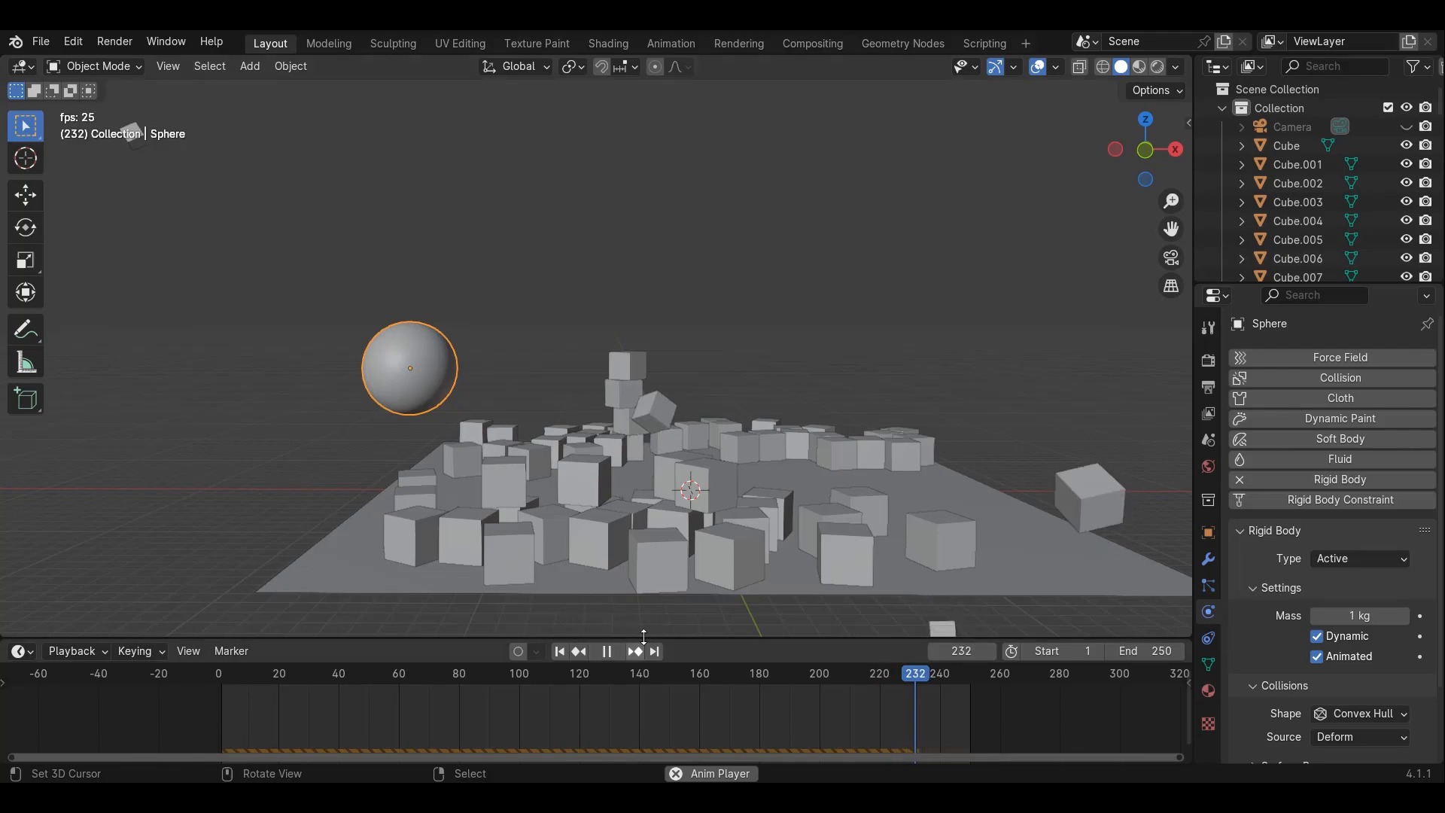
# Stop playback, rewind to the first frame and insert a keyframe for the sphere's transforms
pyautogui.click(607, 662)
pyautogui.click(602, 656)
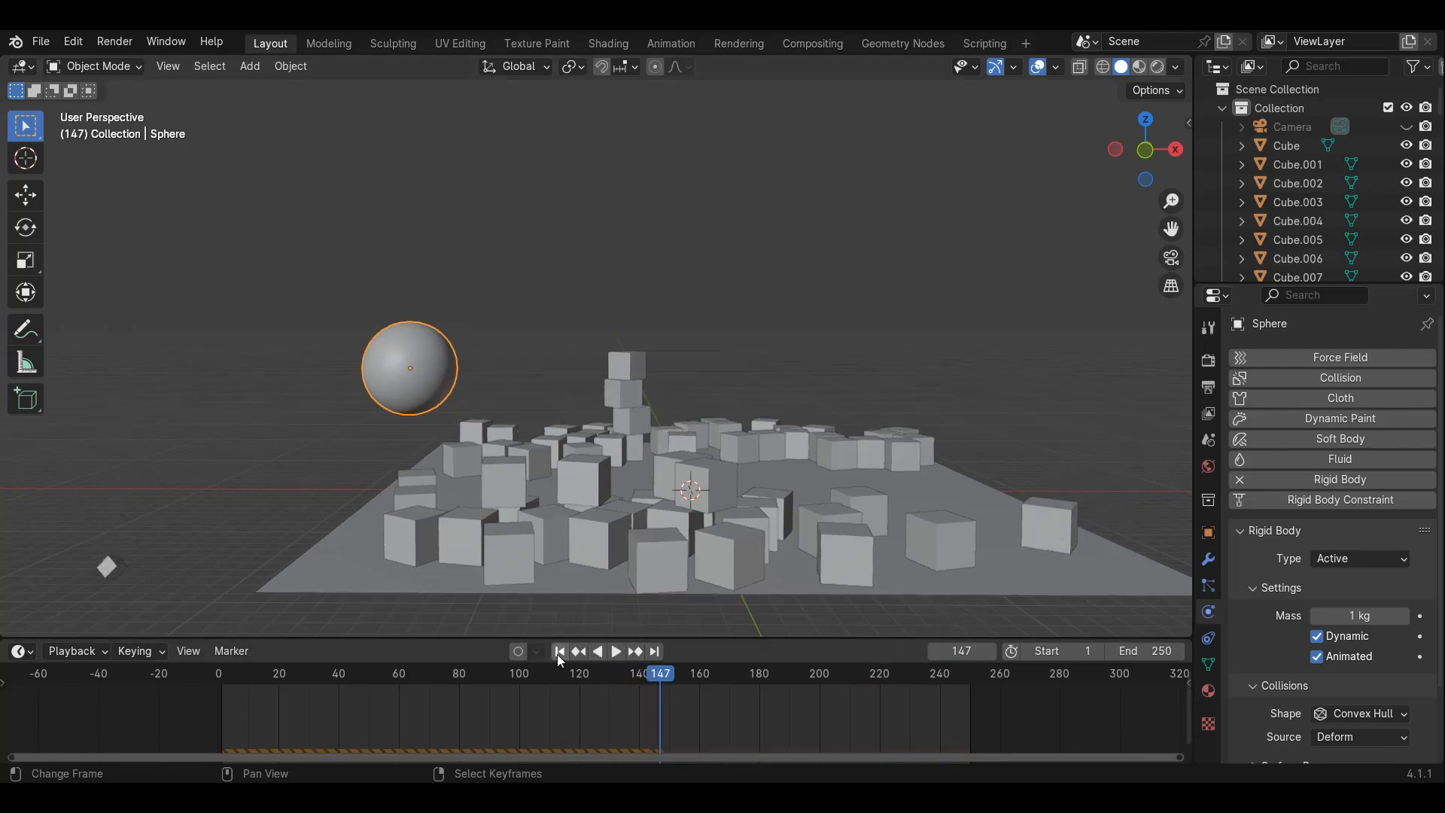
pyautogui.click(559, 652)
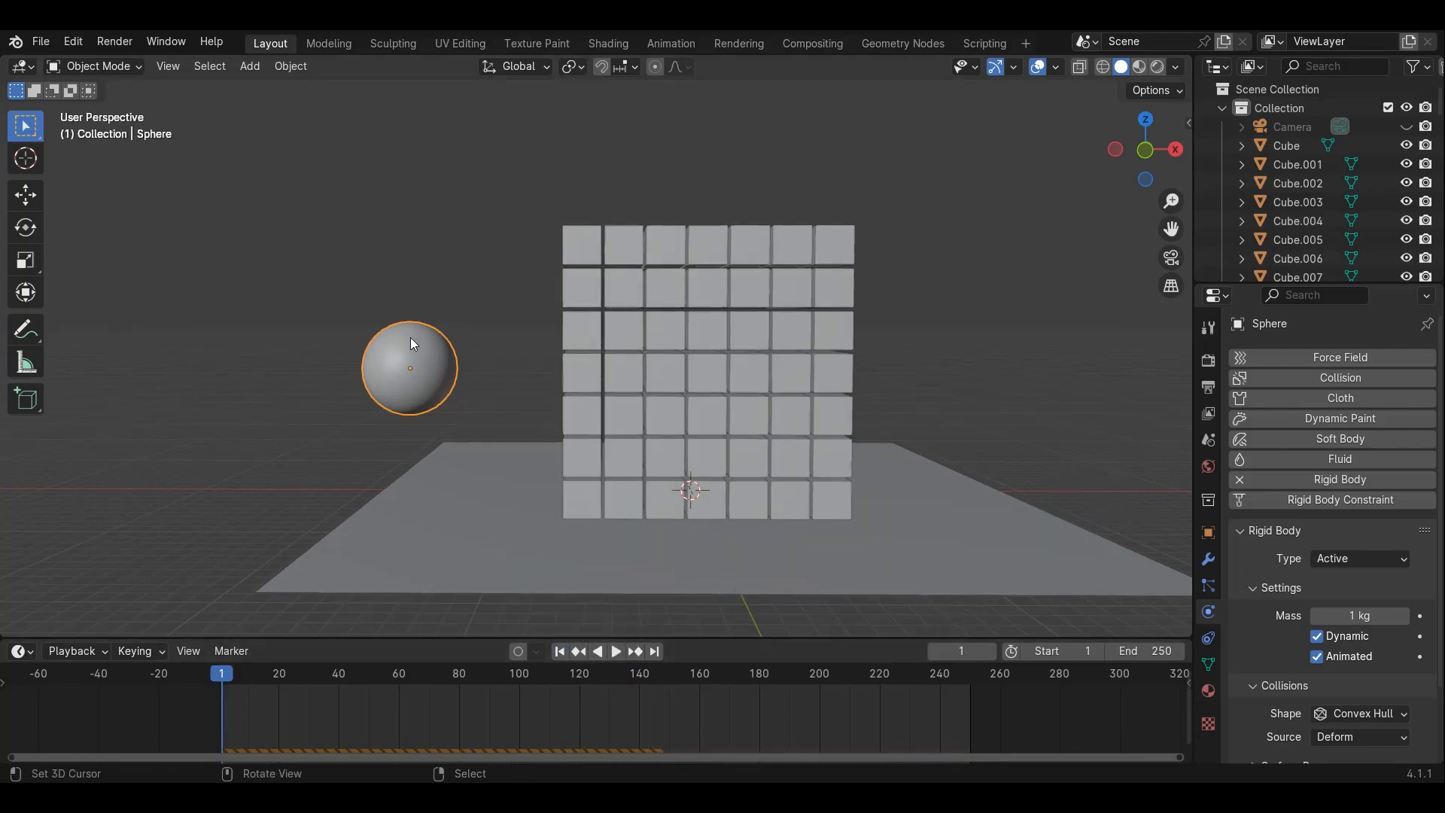
pyautogui.moveTo(412, 344); pyautogui.dragTo(466, 369, button='middle')
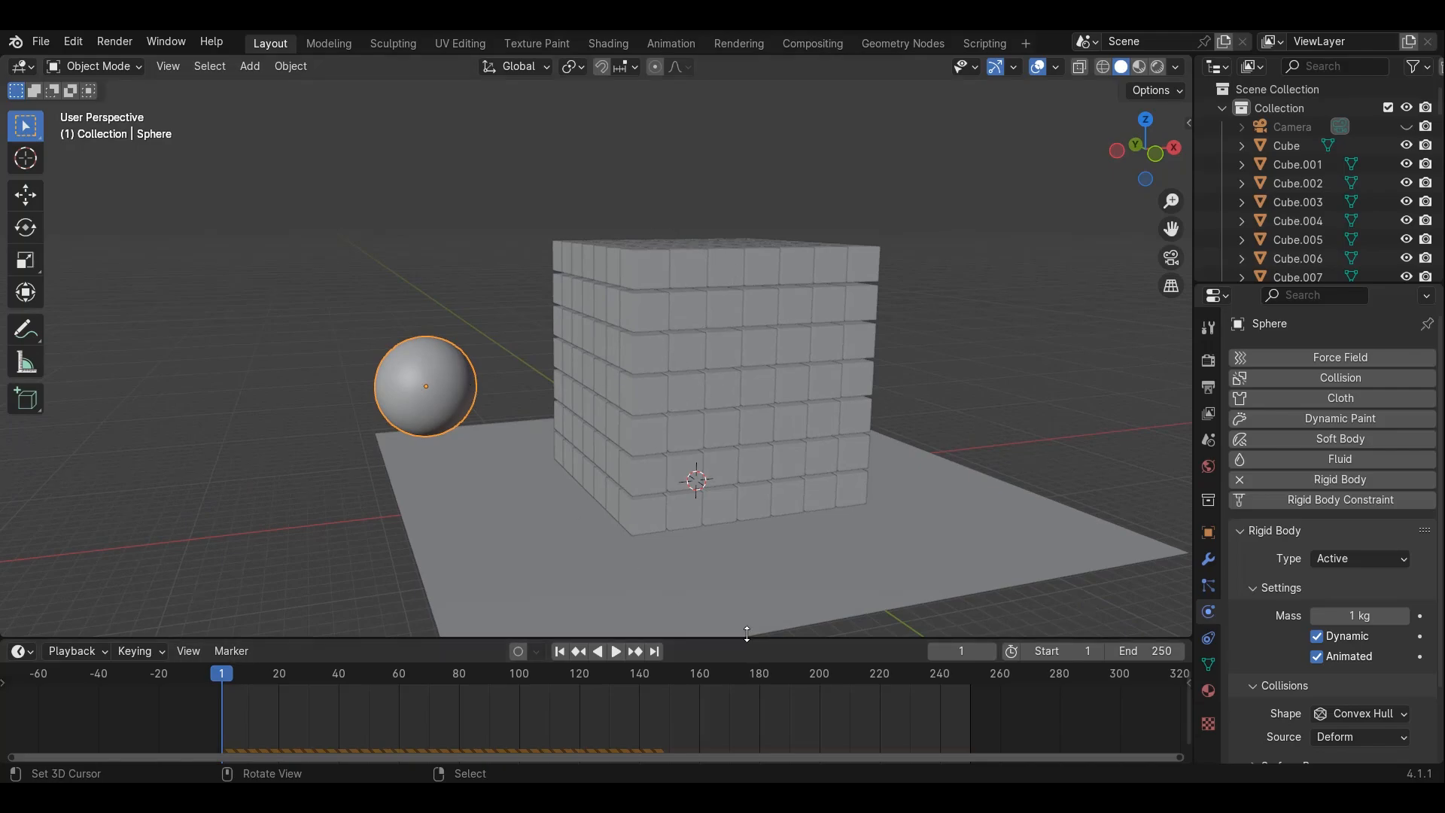
pyautogui.moveTo(741, 639); pyautogui.dragTo(720, 617)
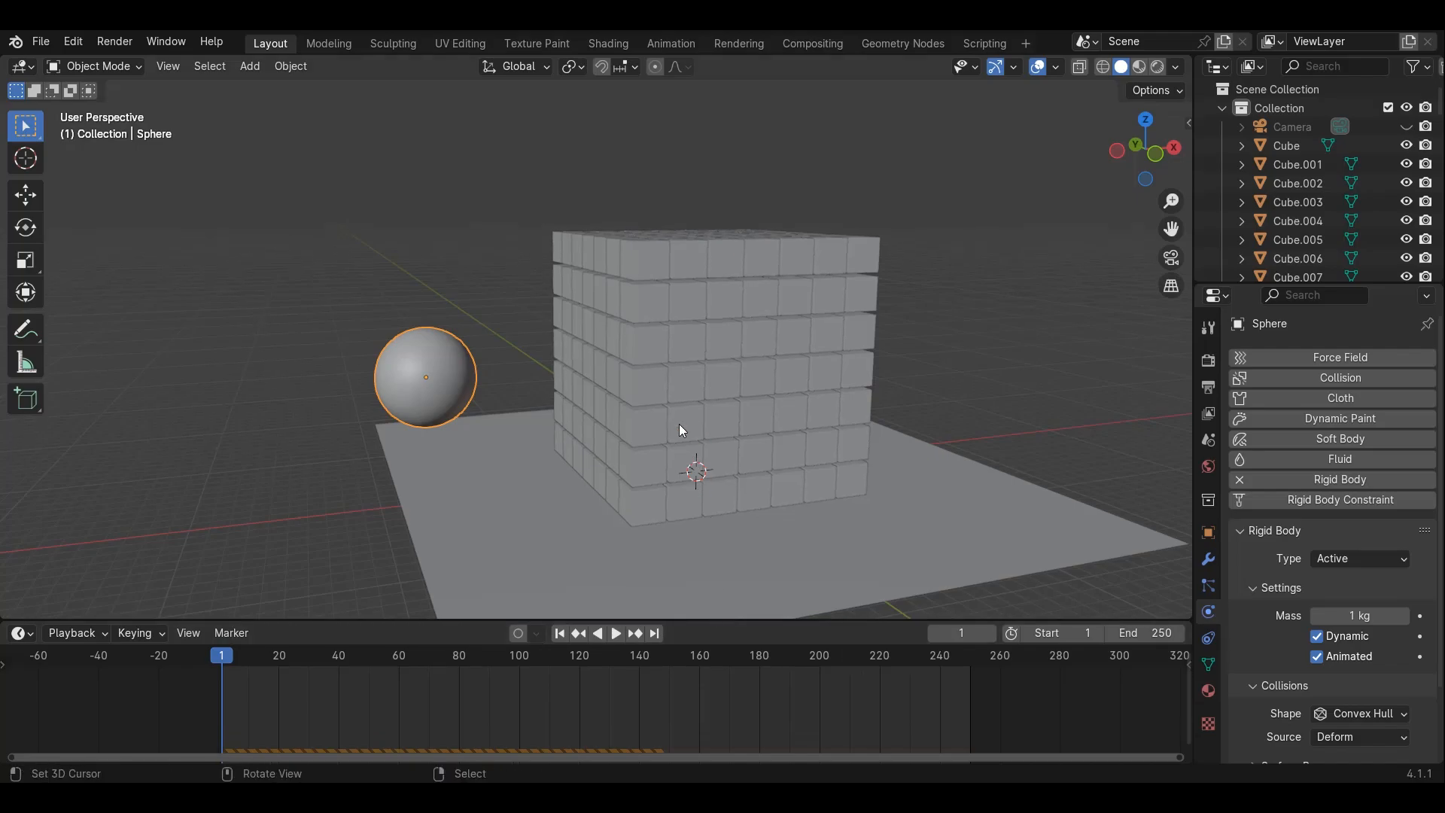
pyautogui.press('KP_1')
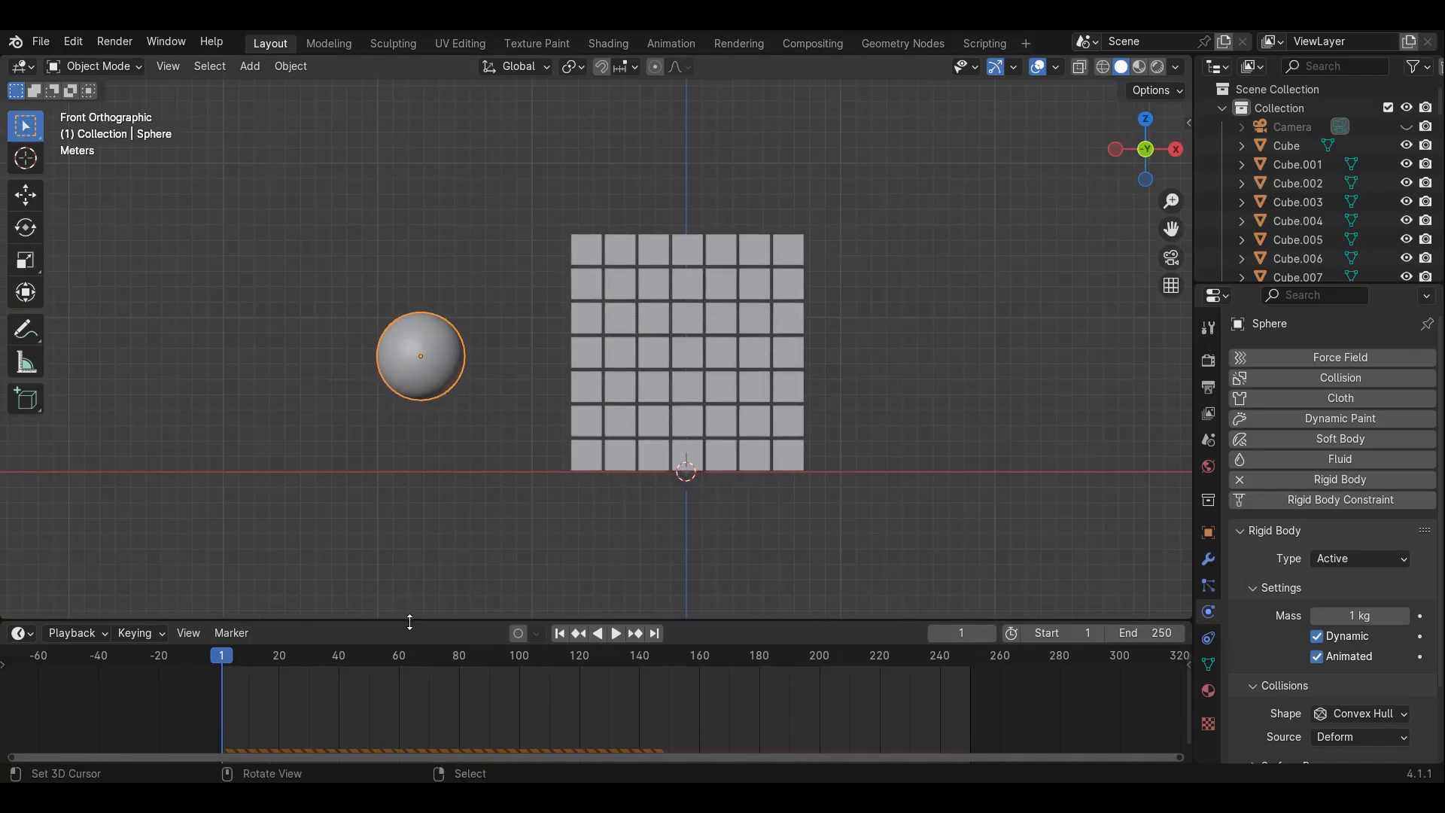
pyautogui.moveTo(411, 622); pyautogui.dragTo(399, 578)
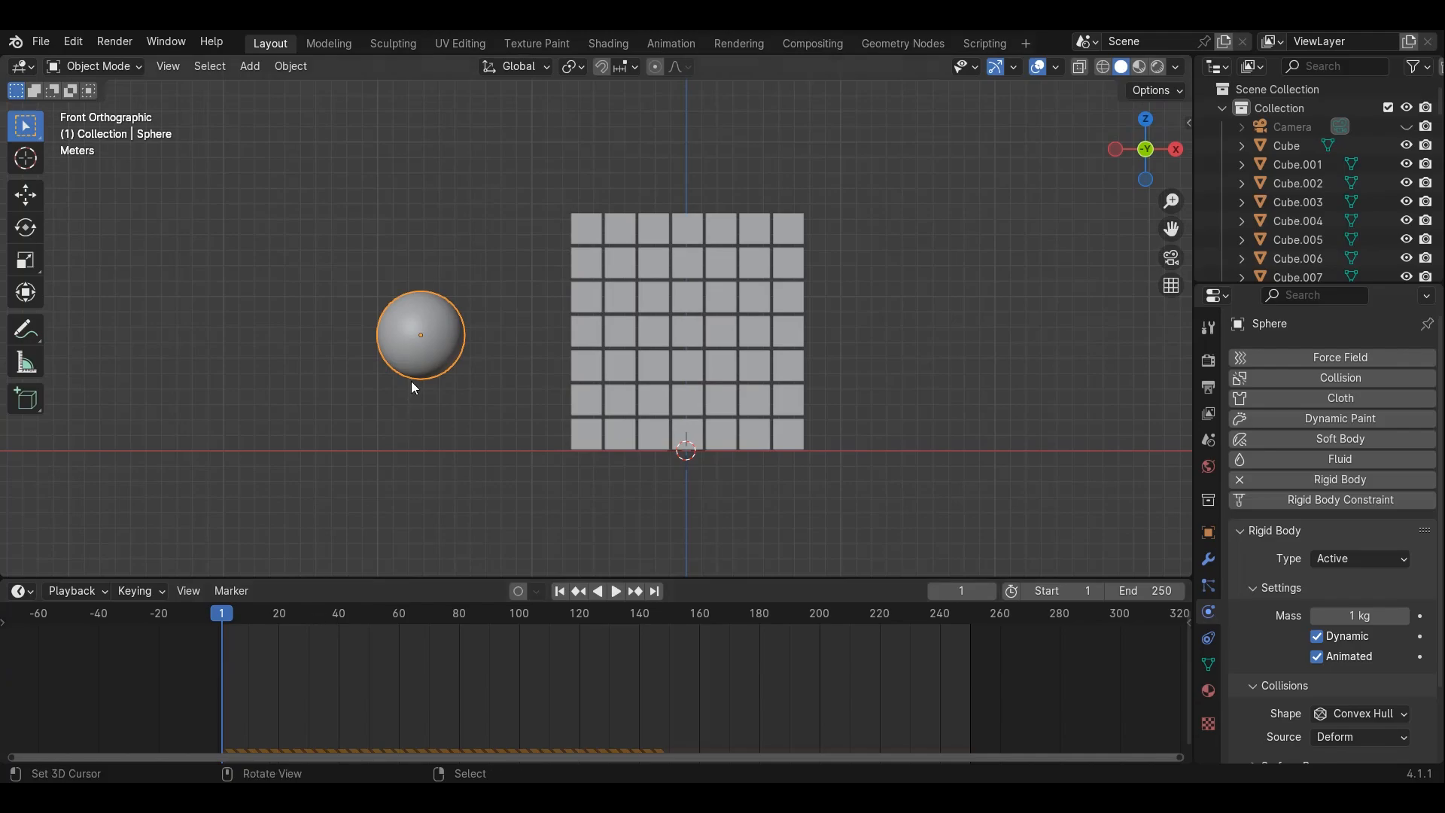
pyautogui.press('i')
# At frame 61, move the sphere along X past the block's right side and insert another keyframe
pyautogui.press('space')
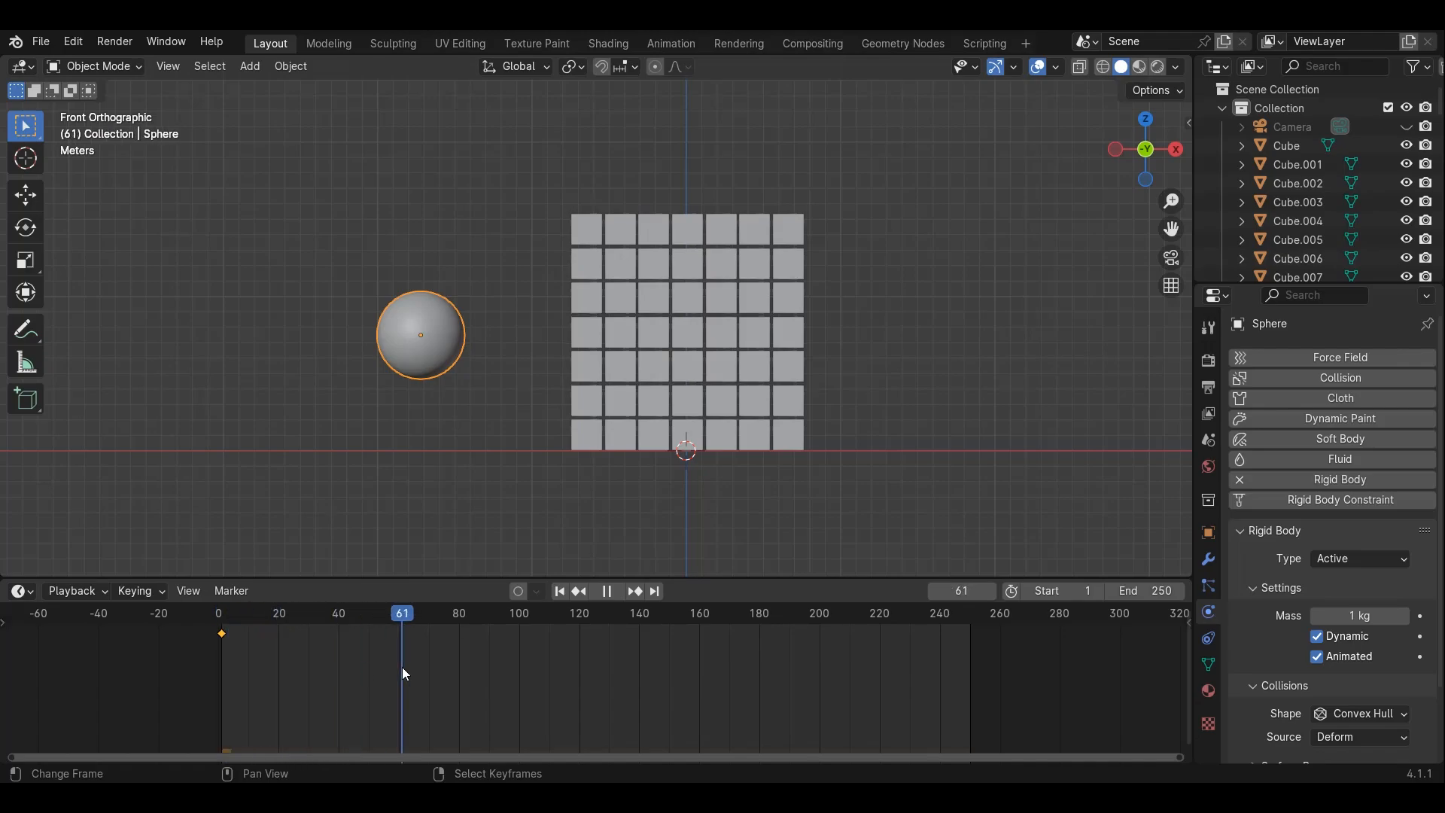
pyautogui.press('space')
pyautogui.click(25, 195)
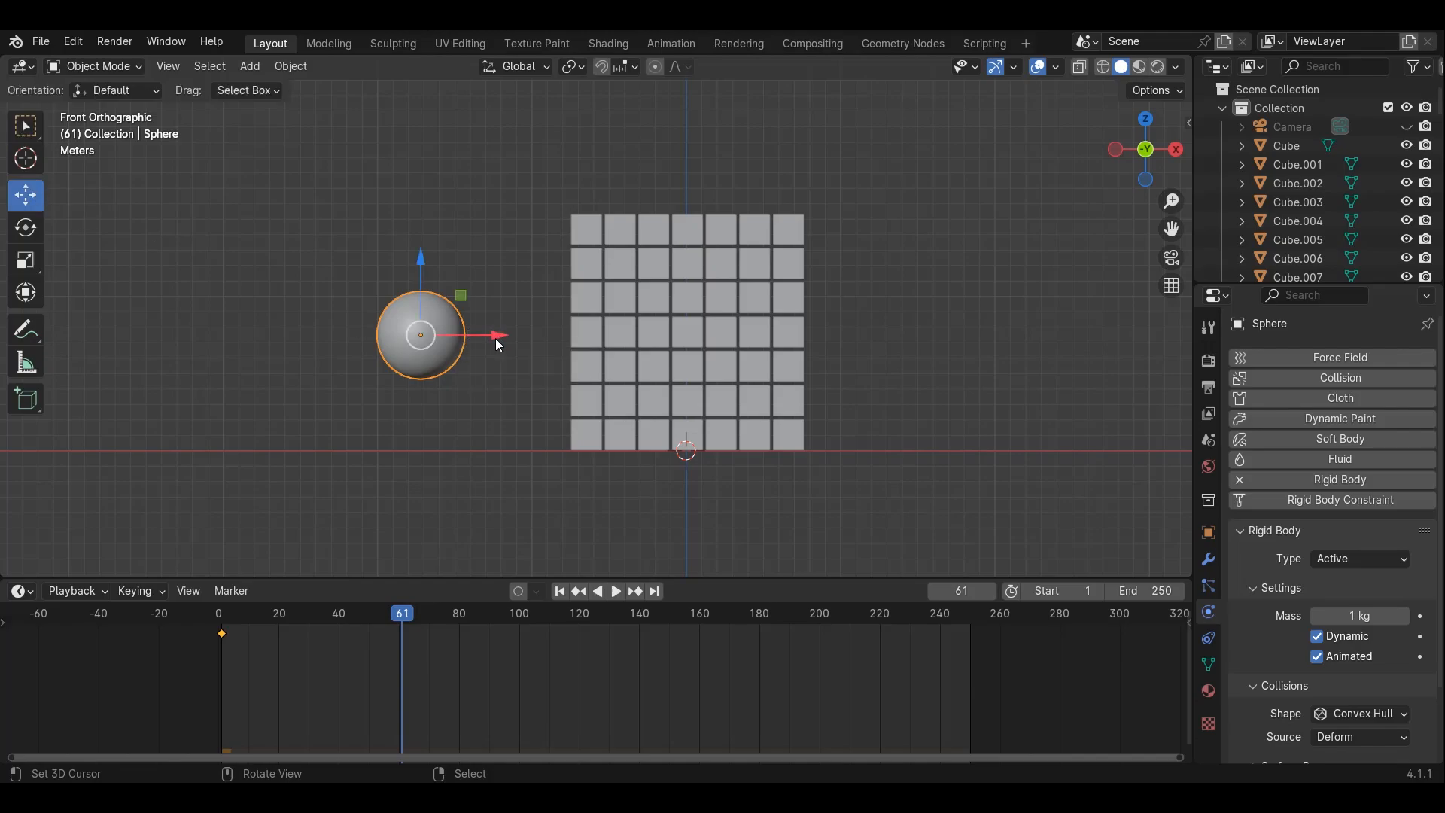
pyautogui.moveTo(496, 338); pyautogui.dragTo(924, 395)
pyautogui.press('i')
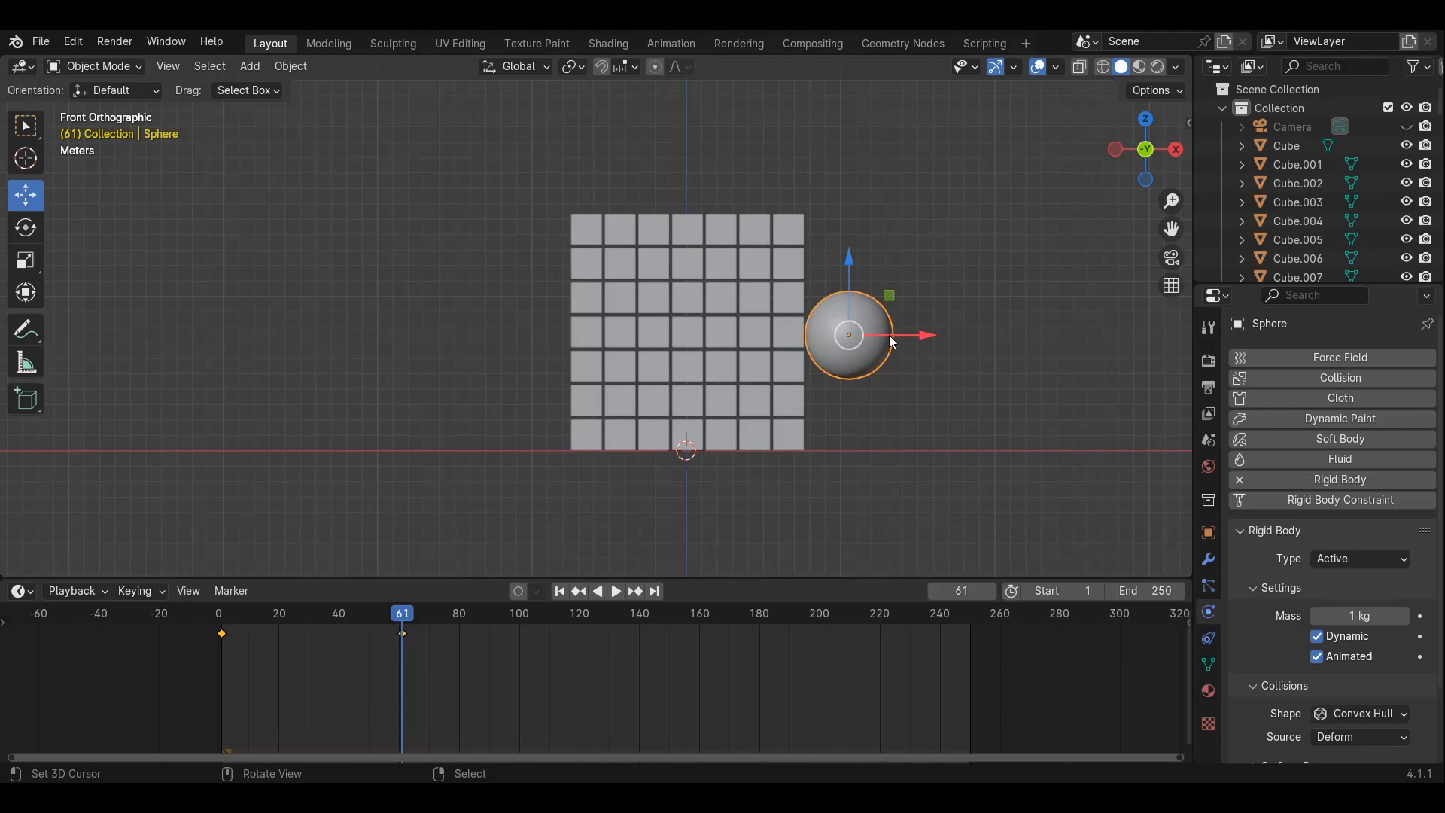
# Expand the sphere's animation channels in the timeline and filter the list down to X Location
pyautogui.click(4, 626)
pyautogui.click(6, 633)
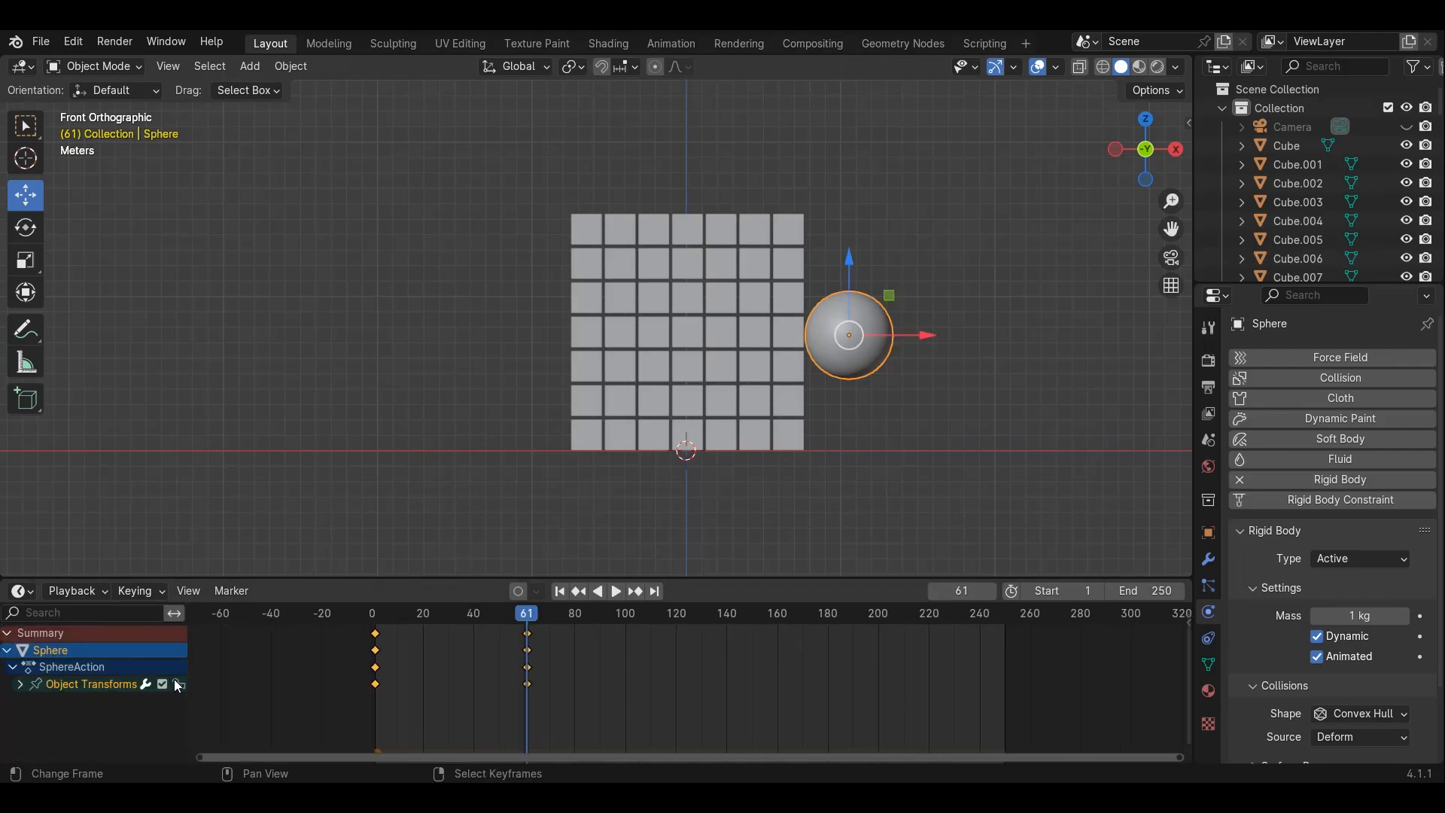
pyautogui.click(19, 684)
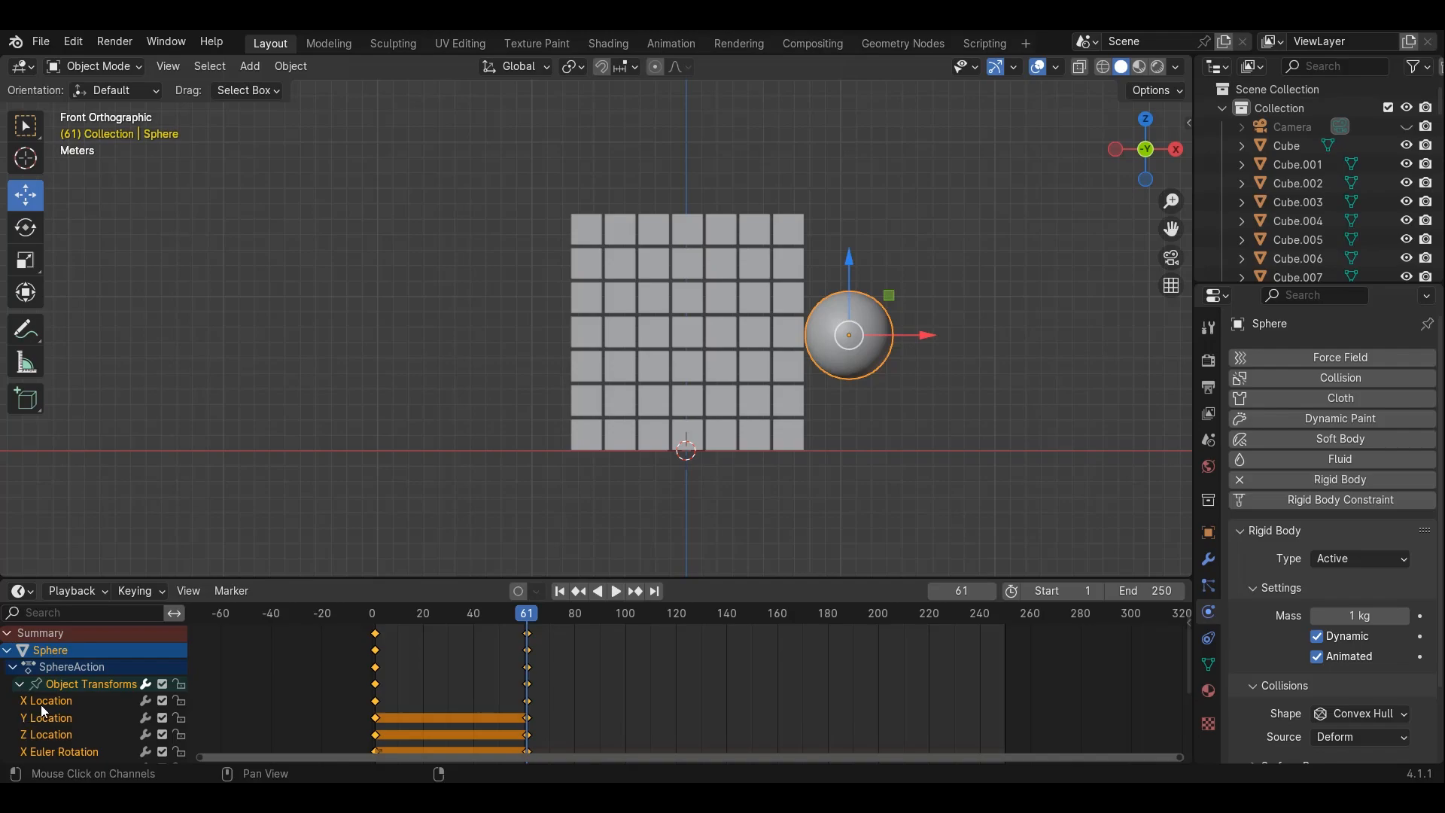
pyautogui.scroll(-4, 46, 711)
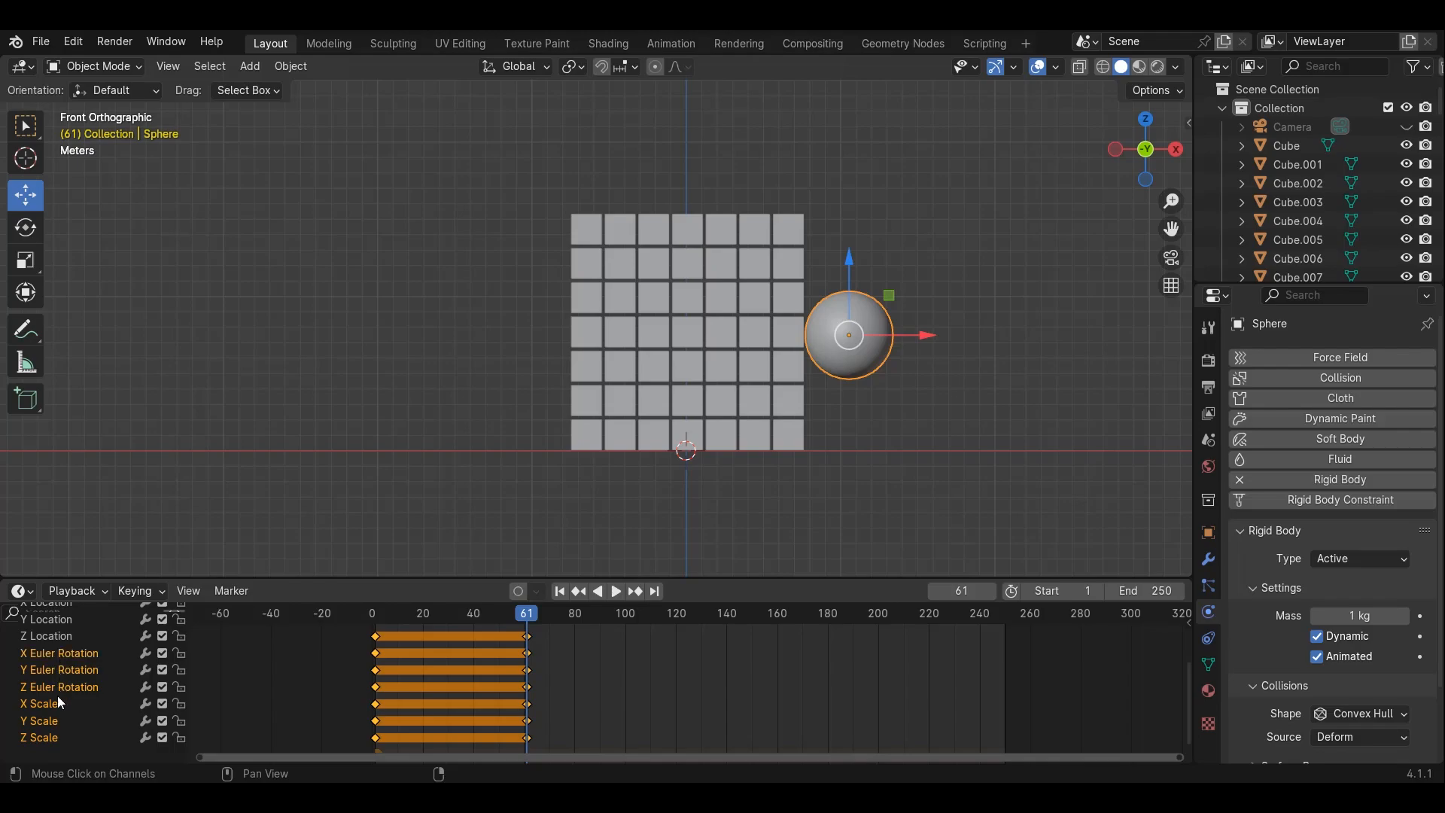
pyautogui.scroll(3, 57, 695)
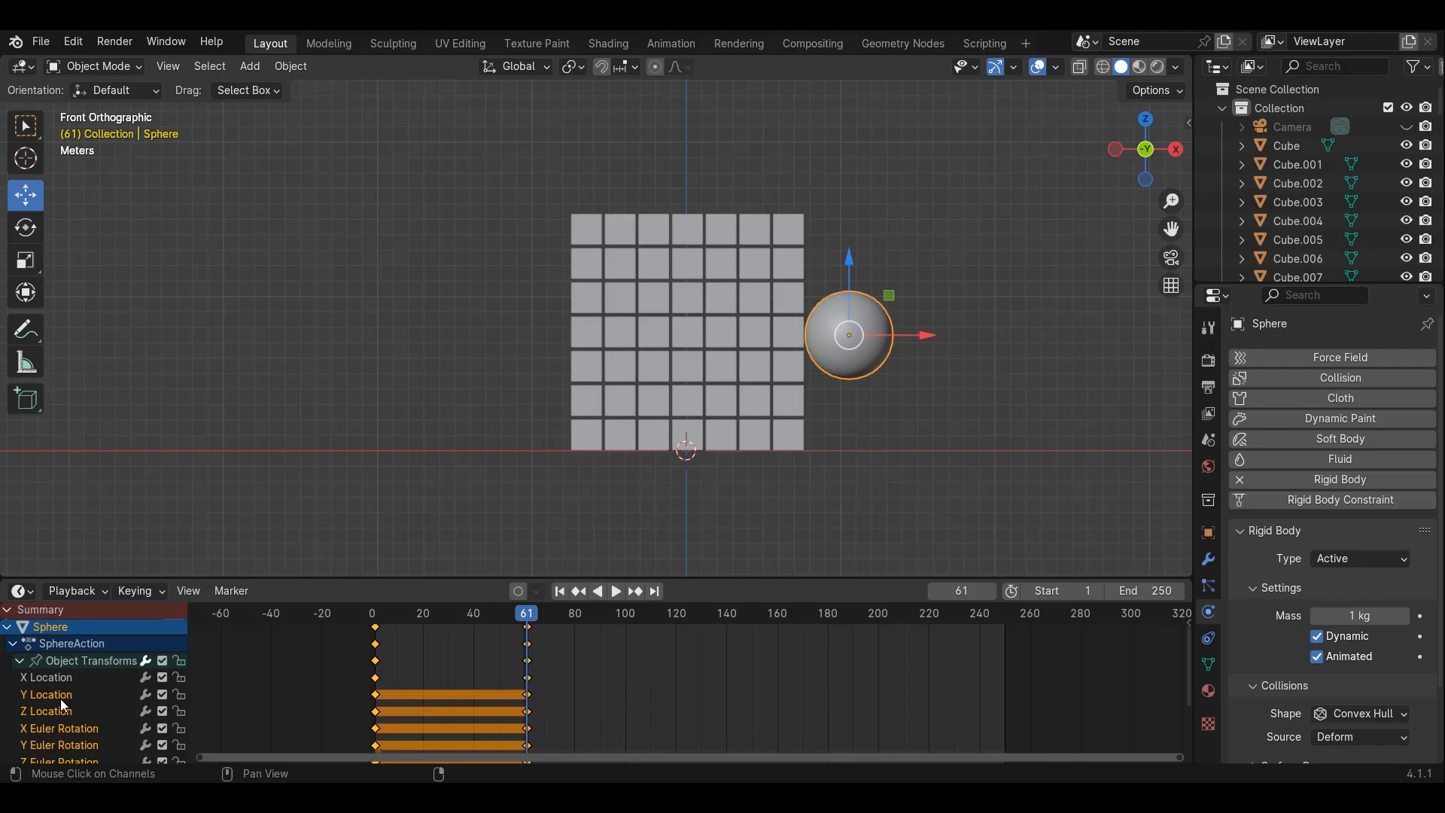
pyautogui.hotkey('ctrl', 'f')
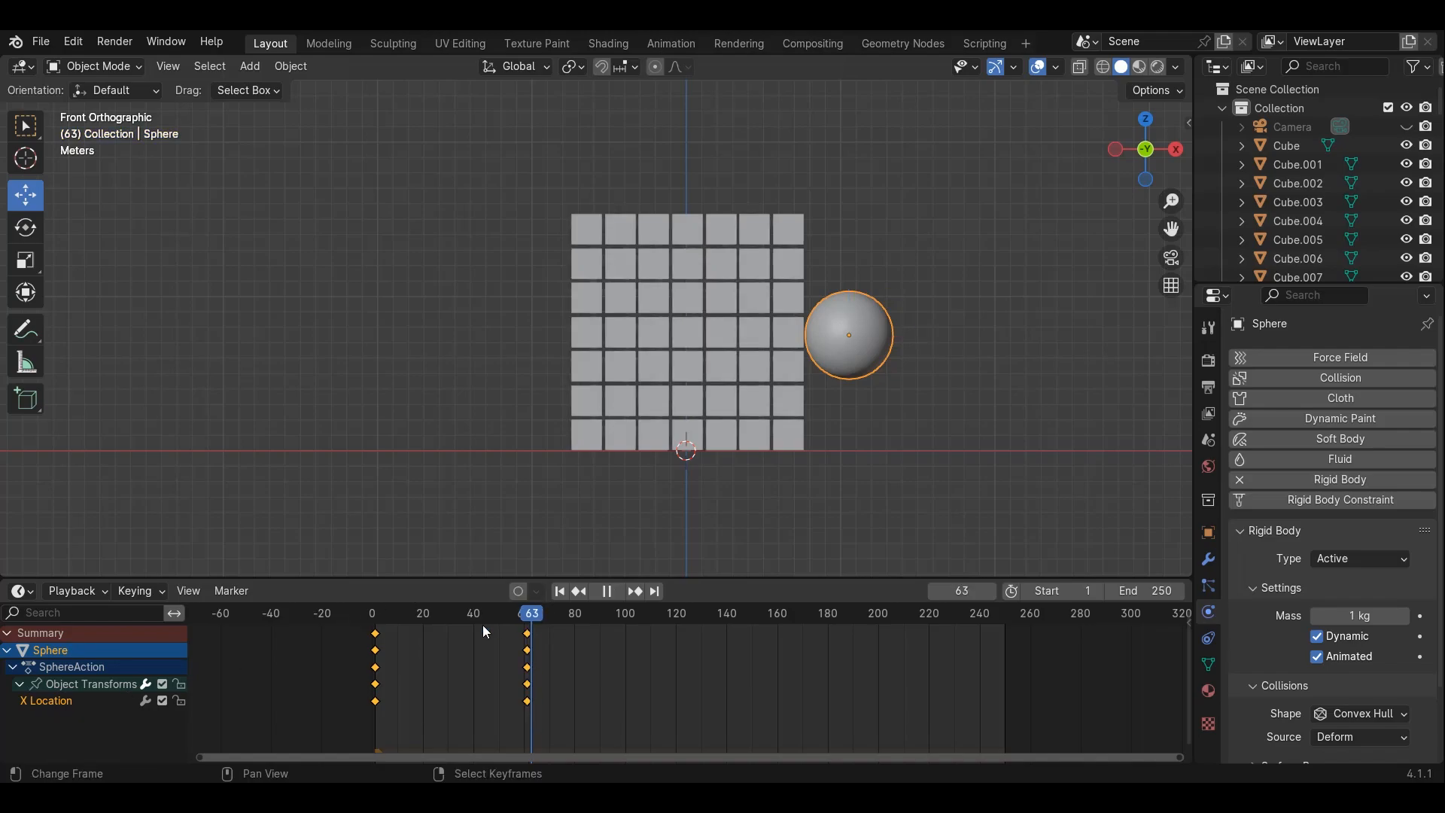
# Play the animation from frame 0 to watch the sphere push through the cubes
pyautogui.moveTo(482, 625); pyautogui.dragTo(319, 656)
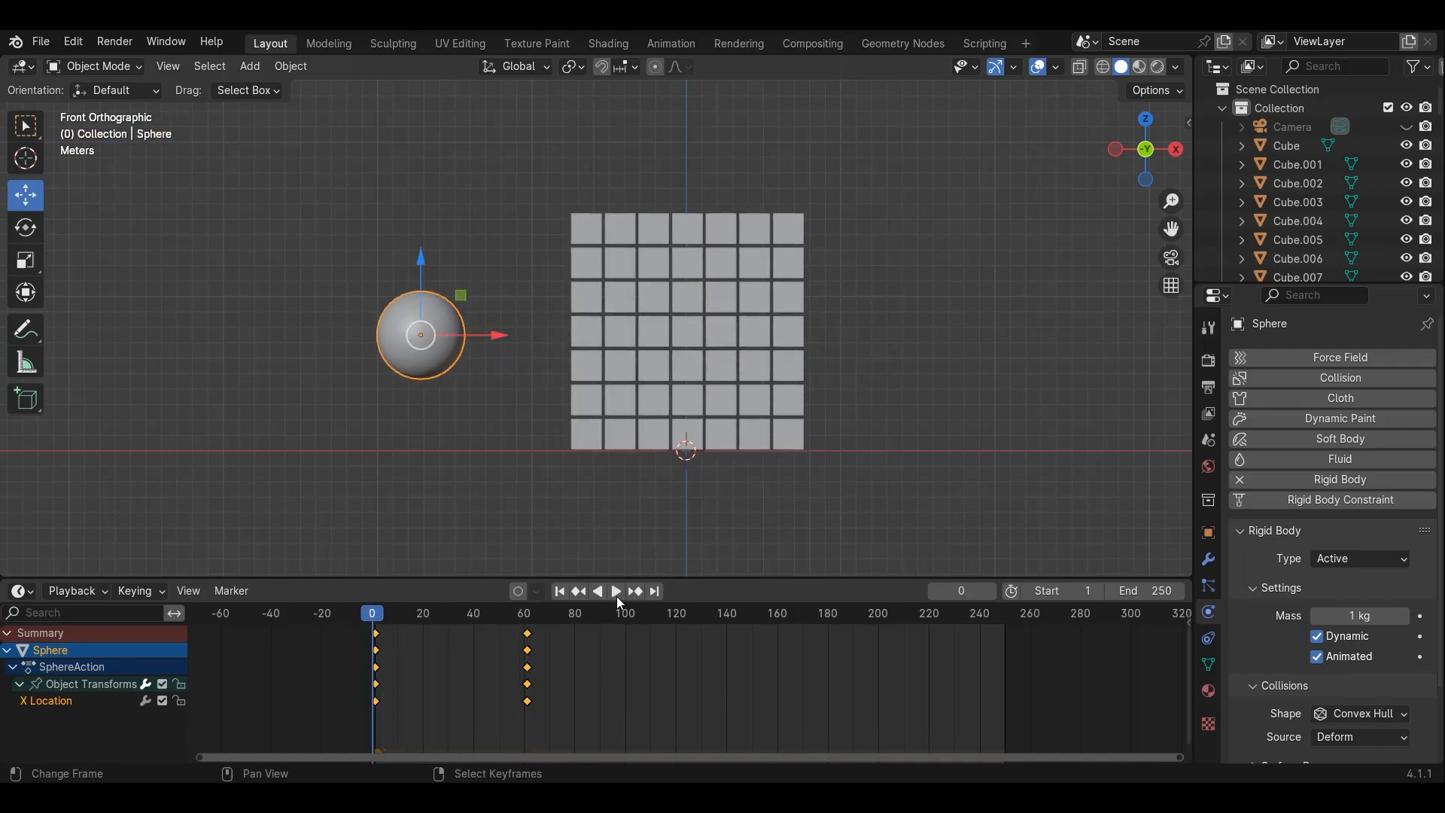
pyautogui.click(613, 594)
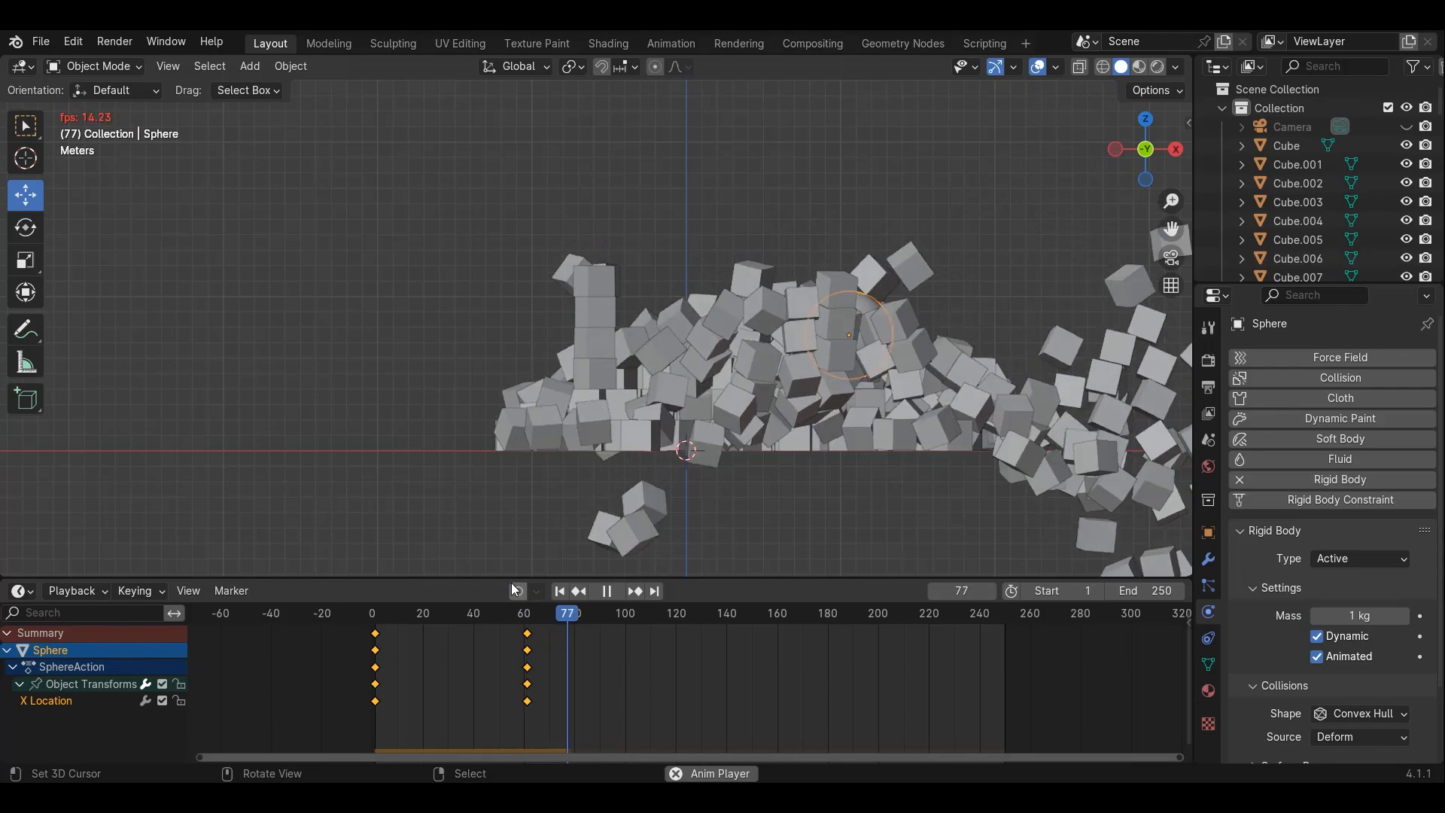
pyautogui.click(603, 591)
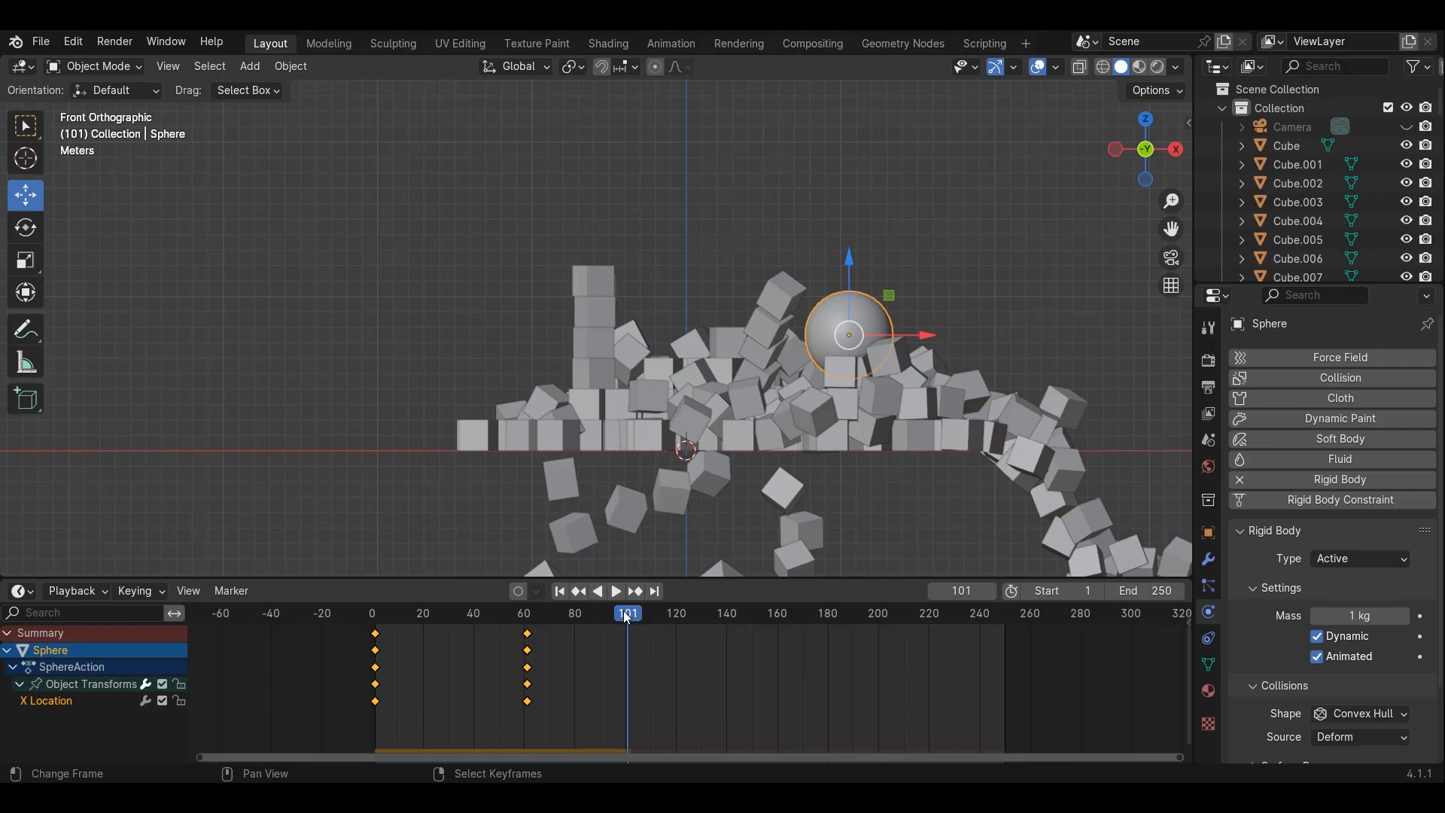
# Switch the timeline area to the Graph Editor and enable Normalize for the X Location curve
pyautogui.click(11, 592)
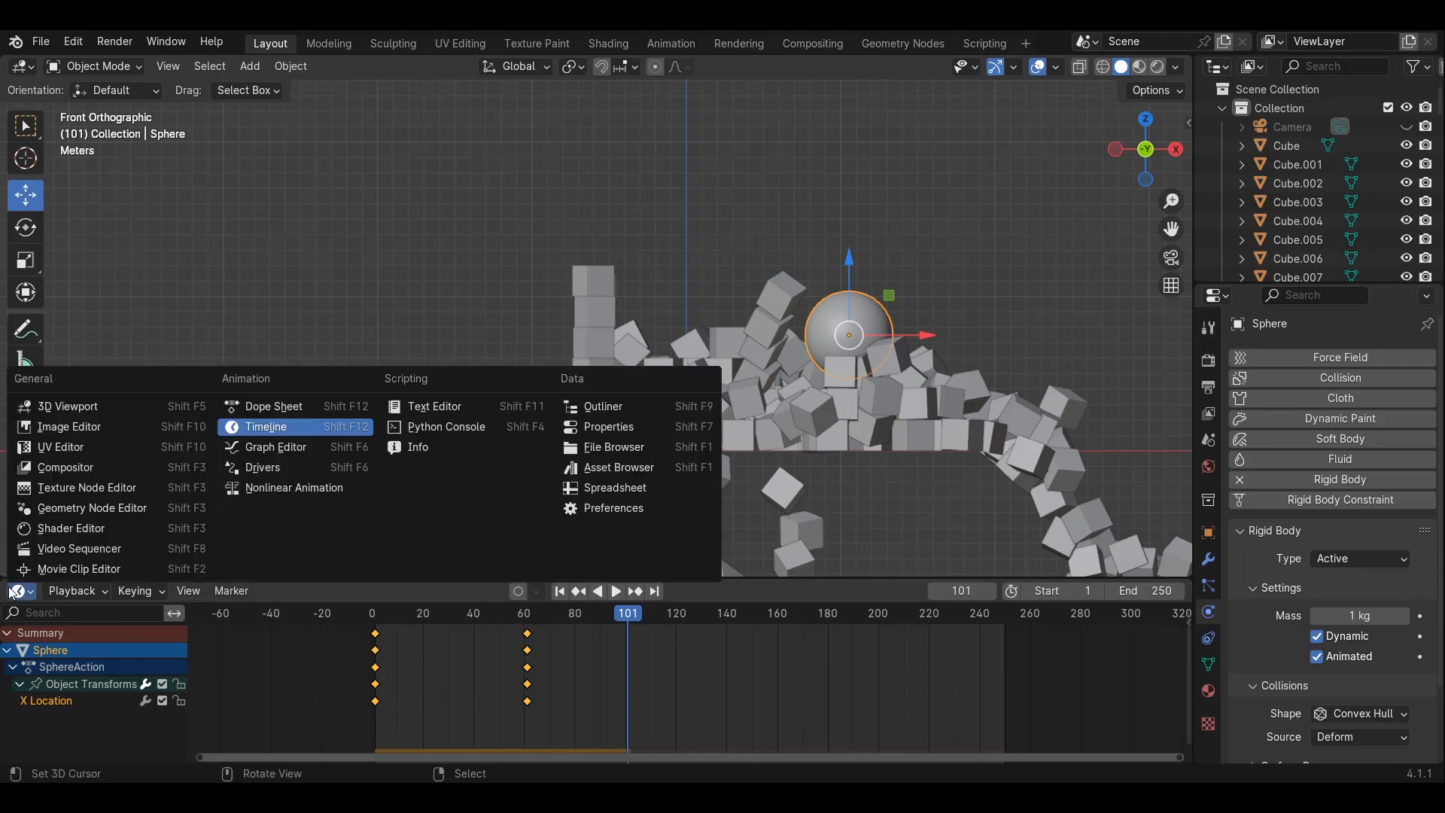
pyautogui.click(256, 450)
pyautogui.scroll(-11, 376, 676)
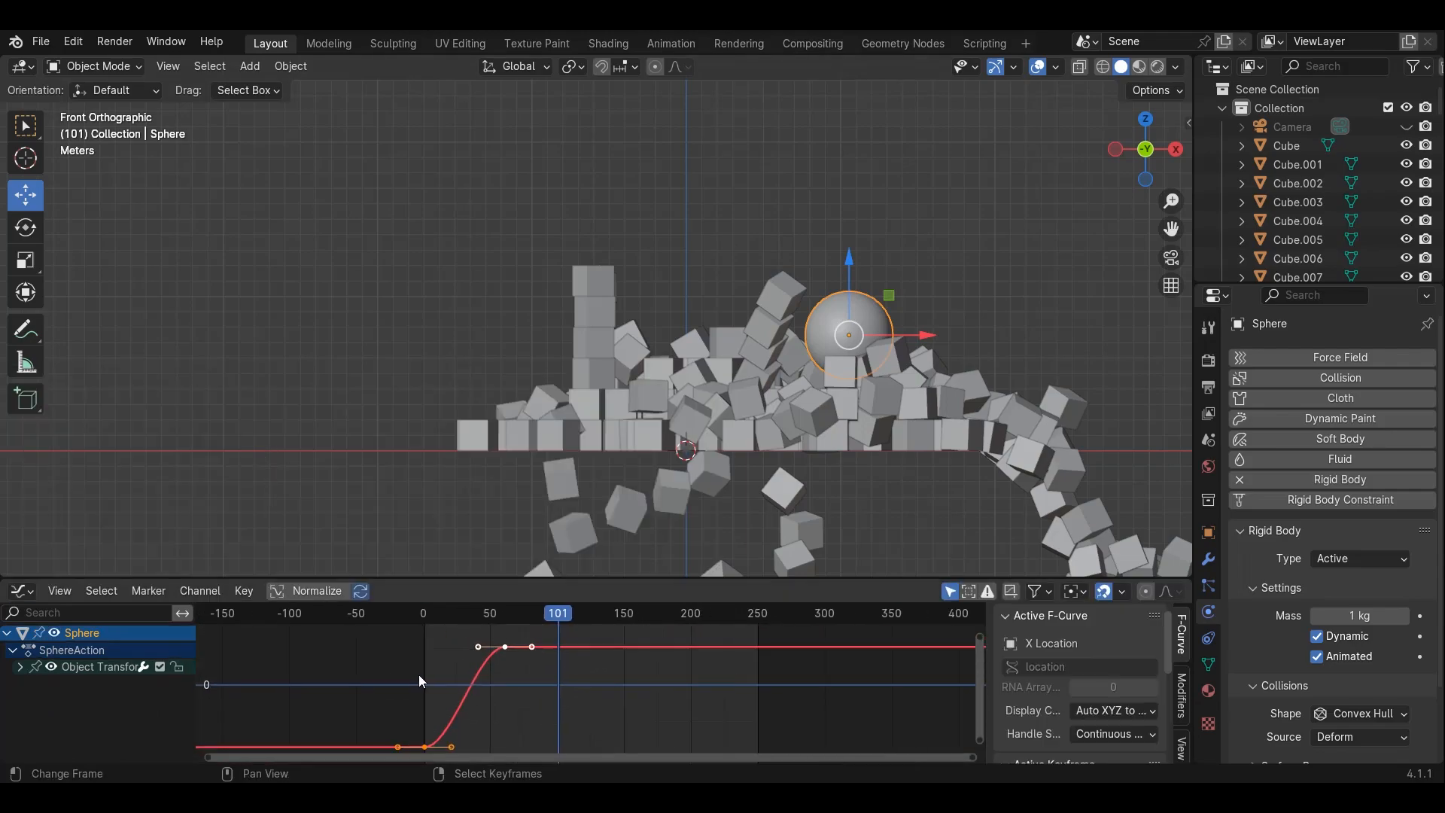
pyautogui.moveTo(478, 670); pyautogui.dragTo(525, 650, button='middle')
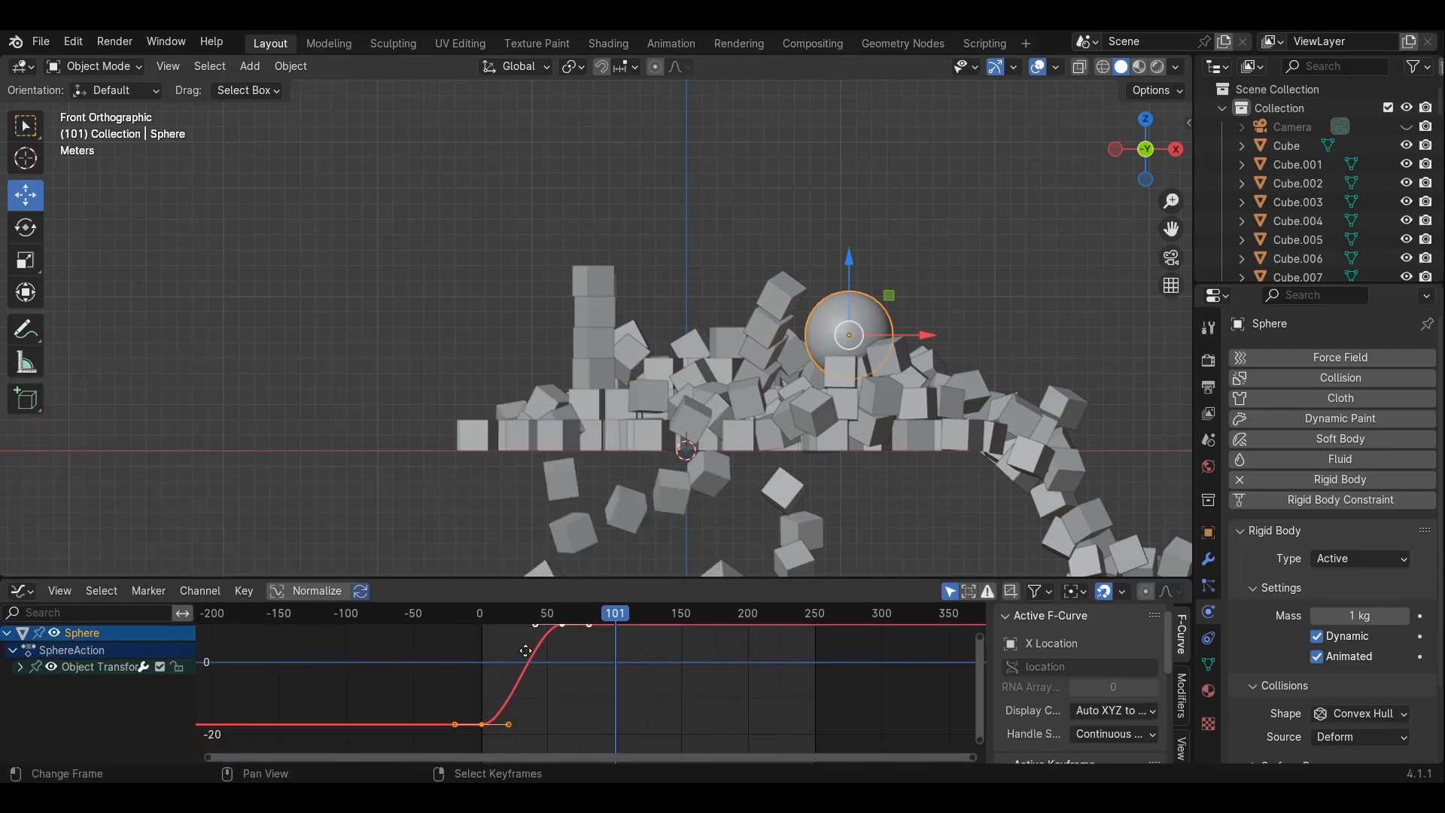
pyautogui.click(318, 592)
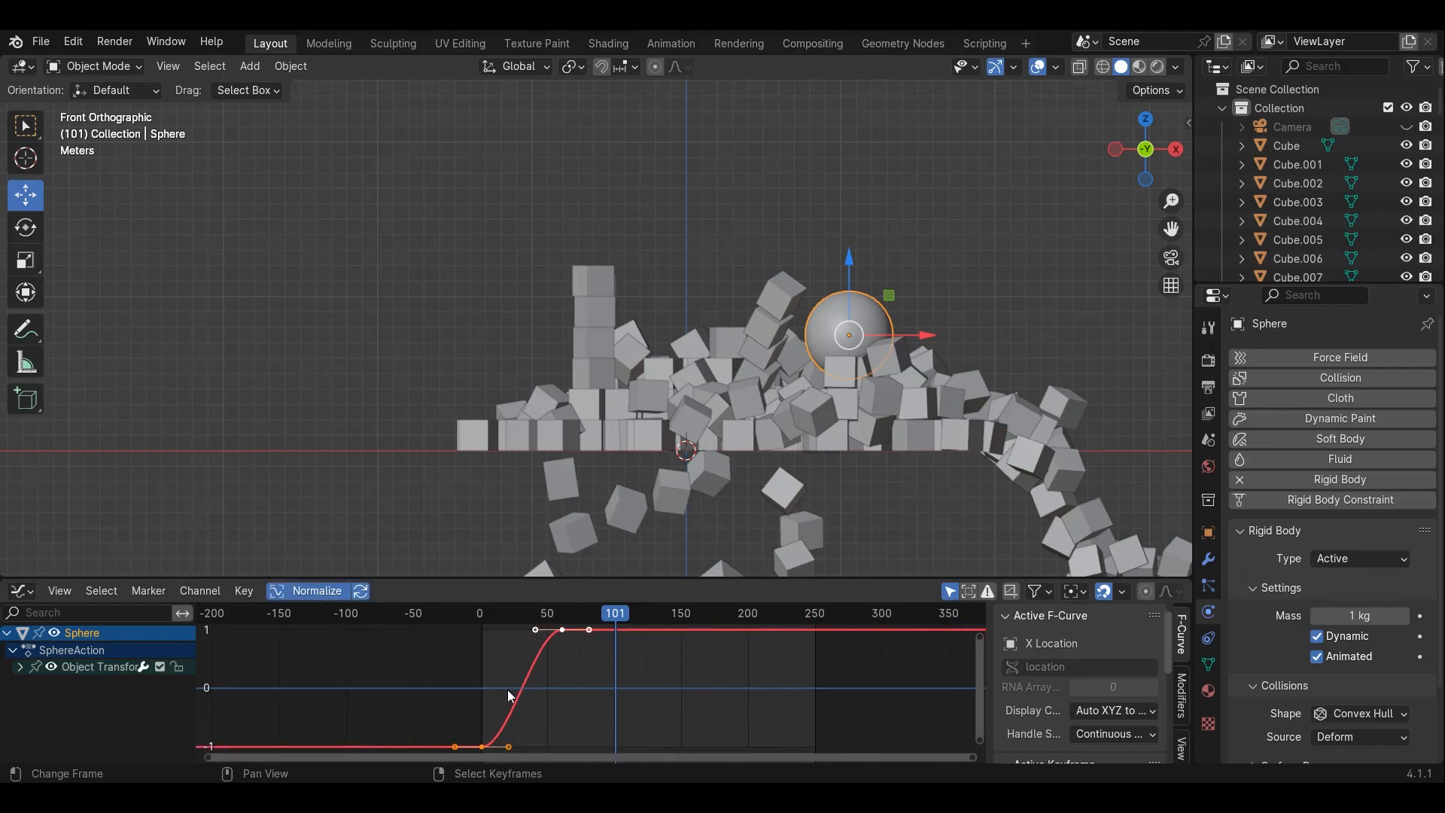
# Reshape the X Location curve's keyframe handles so the sphere launches fast and eases into its end position
pyautogui.moveTo(588, 703)
pyautogui.mouseDown(button='middle')
pyautogui.moveTo(635, 688)
pyautogui.moveTo(614, 714)
pyautogui.mouseUp(button='middle')
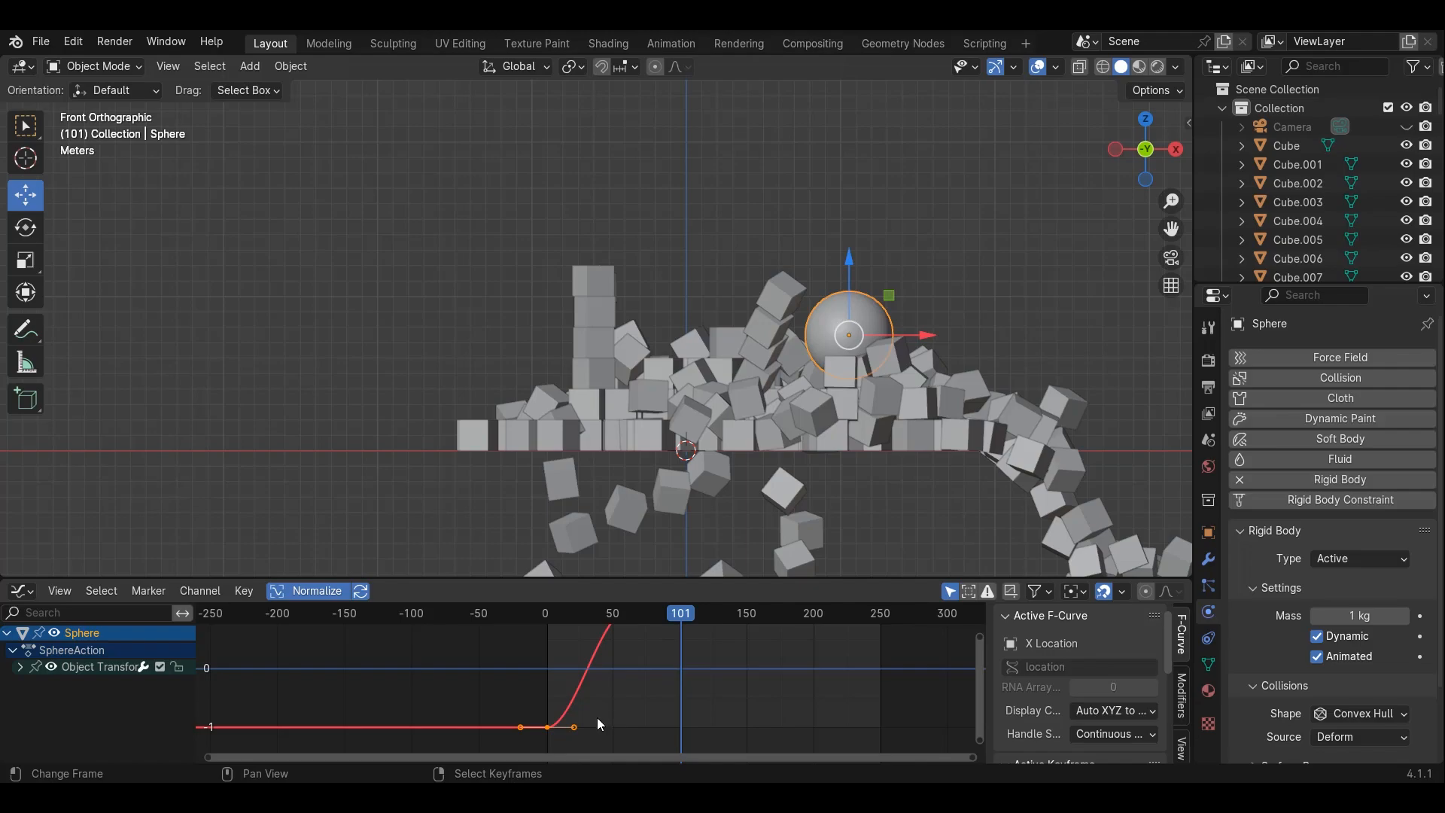
pyautogui.moveTo(572, 727); pyautogui.dragTo(544, 728)
pyautogui.scroll(-5, 612, 670)
pyautogui.moveTo(615, 648); pyautogui.dragTo(638, 668, button='middle')
pyautogui.scroll(4, 612, 673)
pyautogui.press('g')
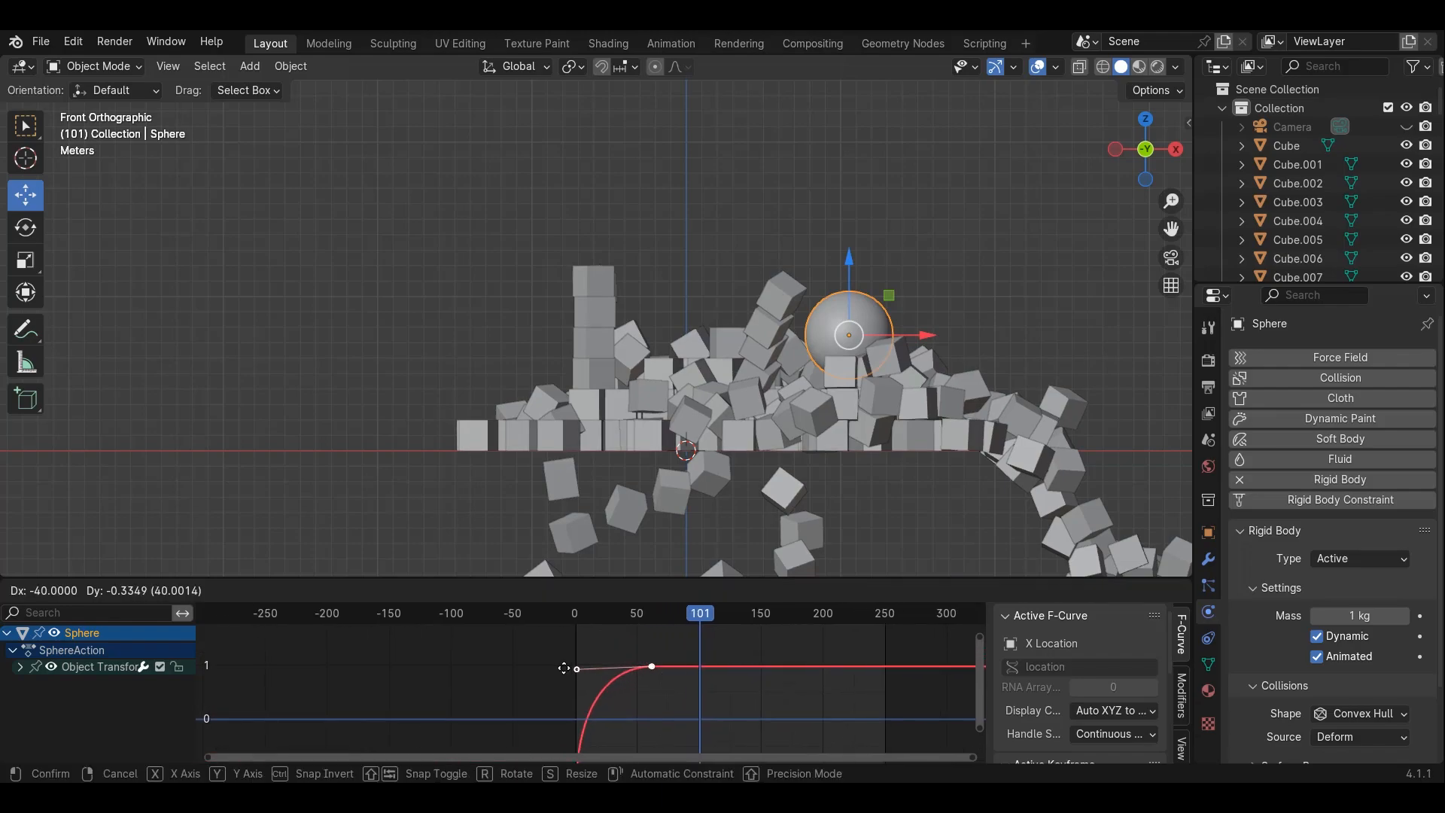
pyautogui.click(541, 667)
pyautogui.scroll(-2, 541, 666)
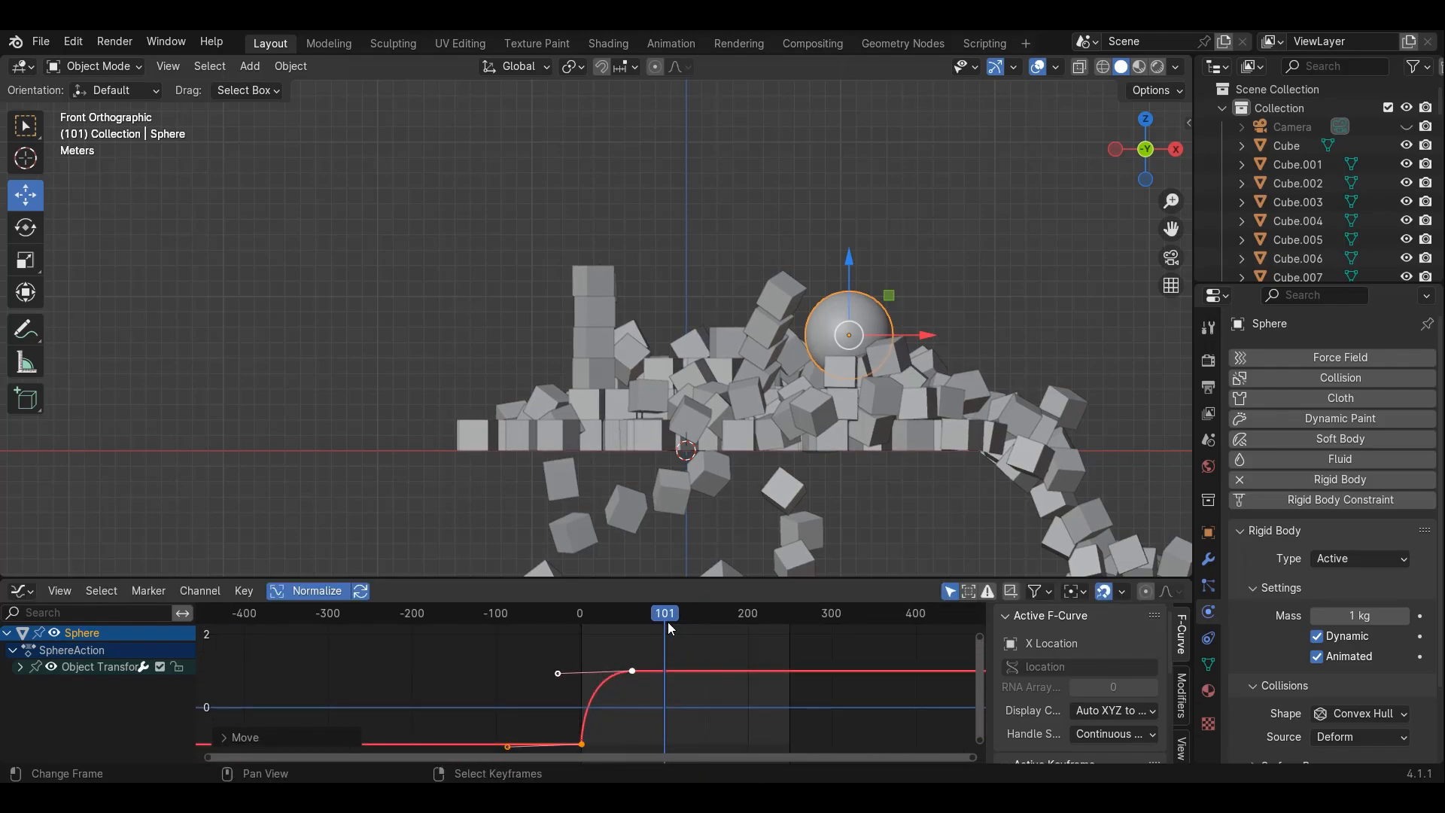
# Replay the simulation from the start several times to check the sphere's impact on the block
pyautogui.hotkey('shift', 'Left')
pyautogui.press('F3')
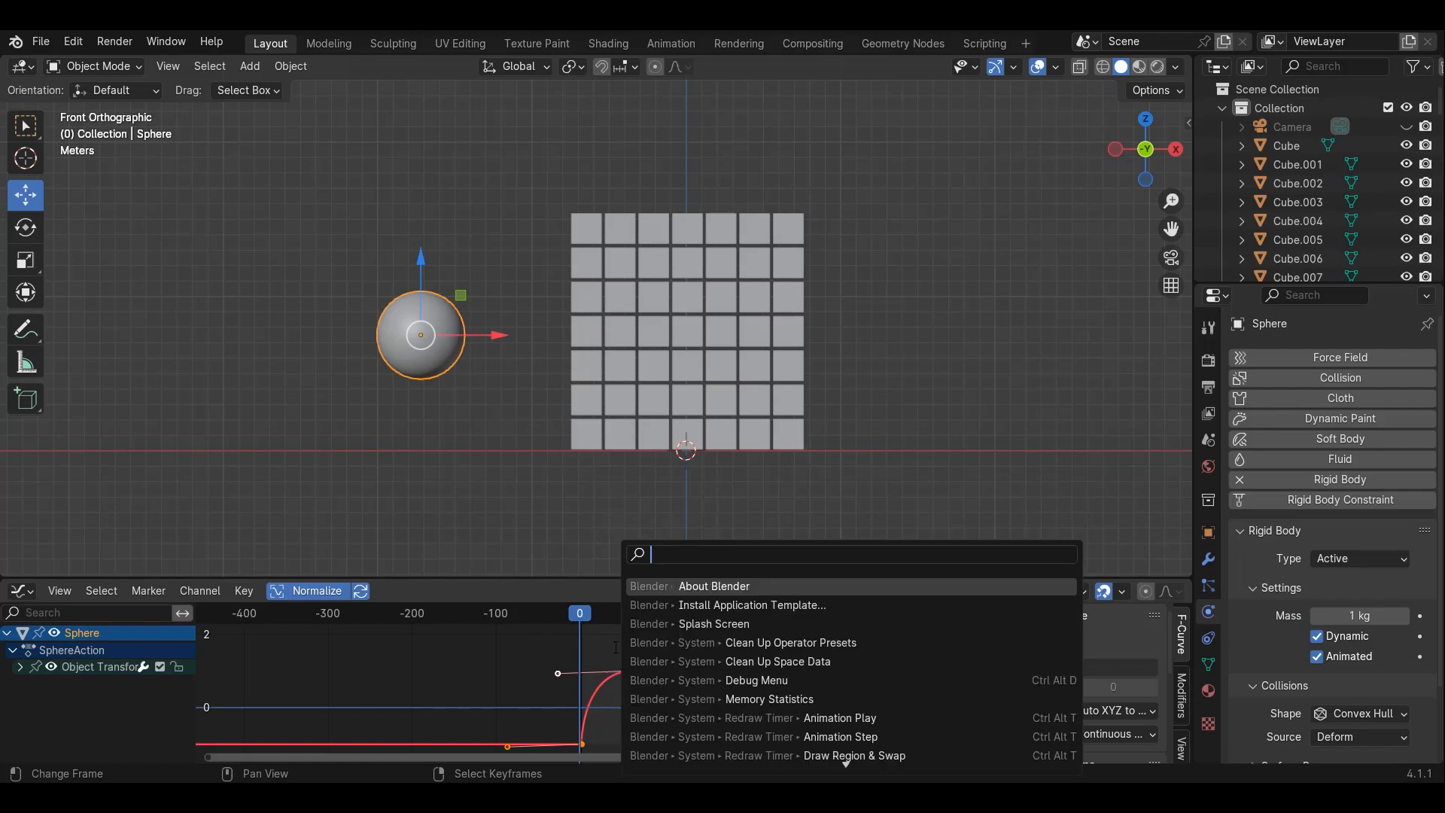
pyautogui.press('Escape')
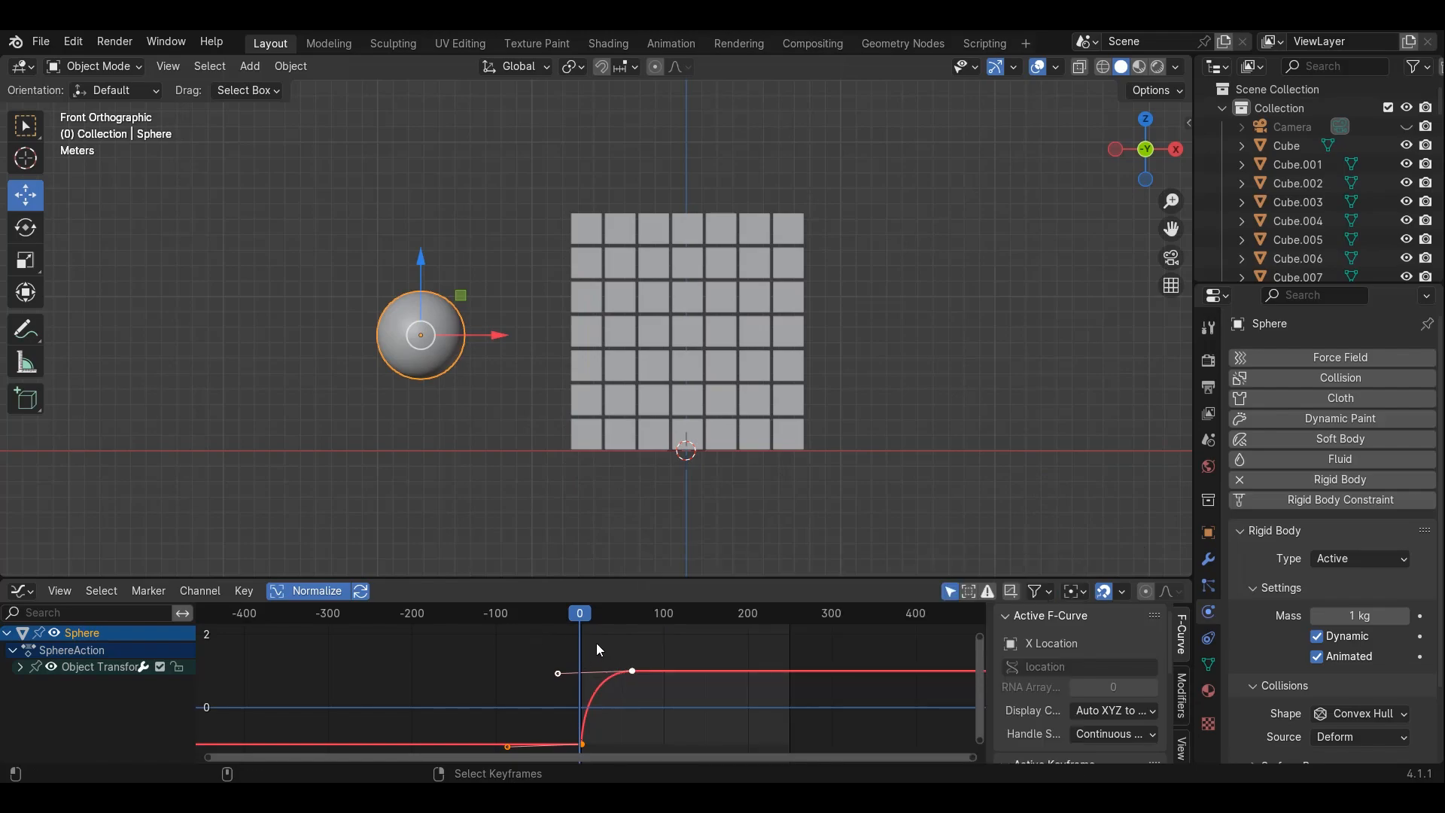
pyautogui.press('space')
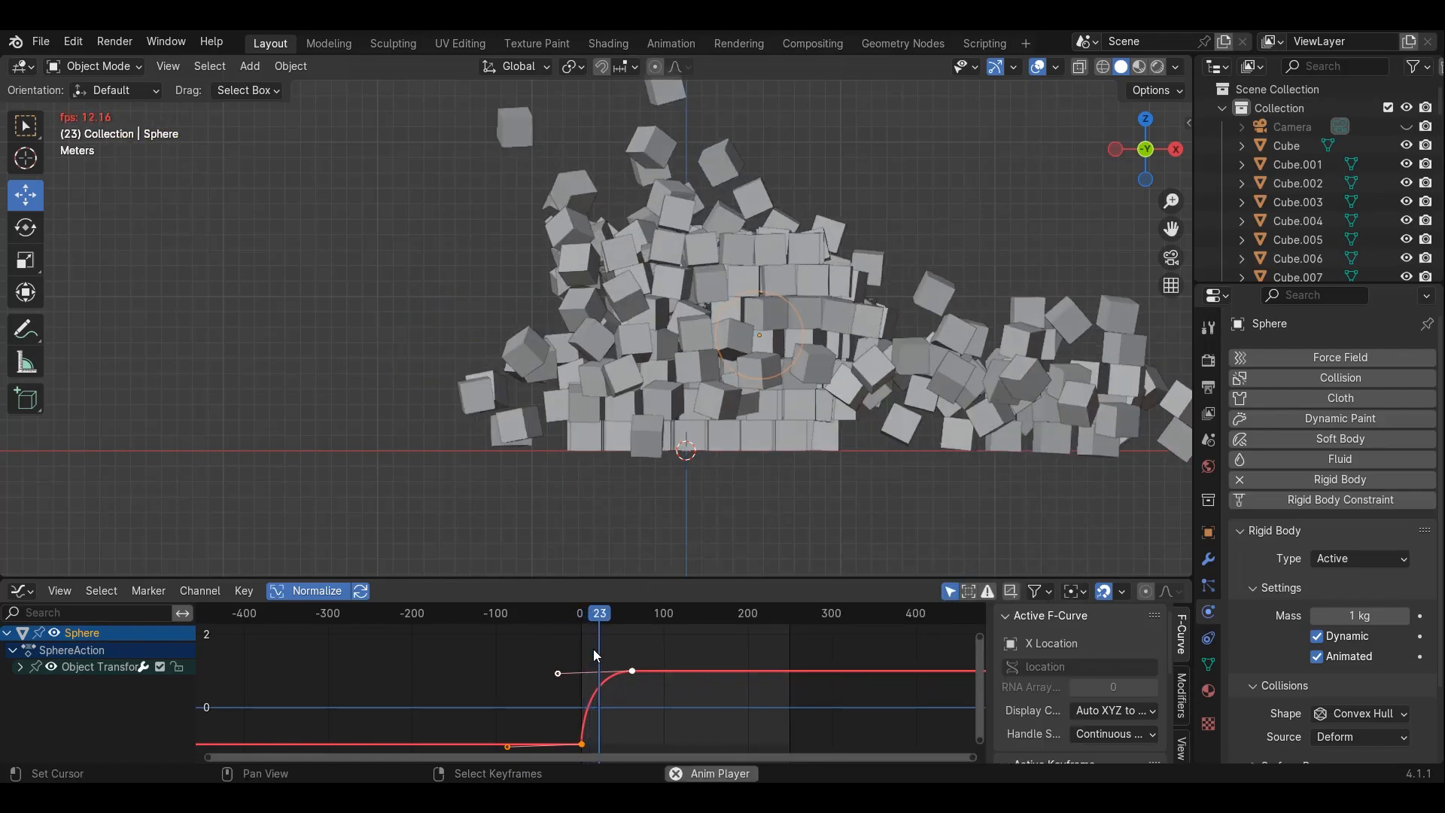
pyautogui.press('space')
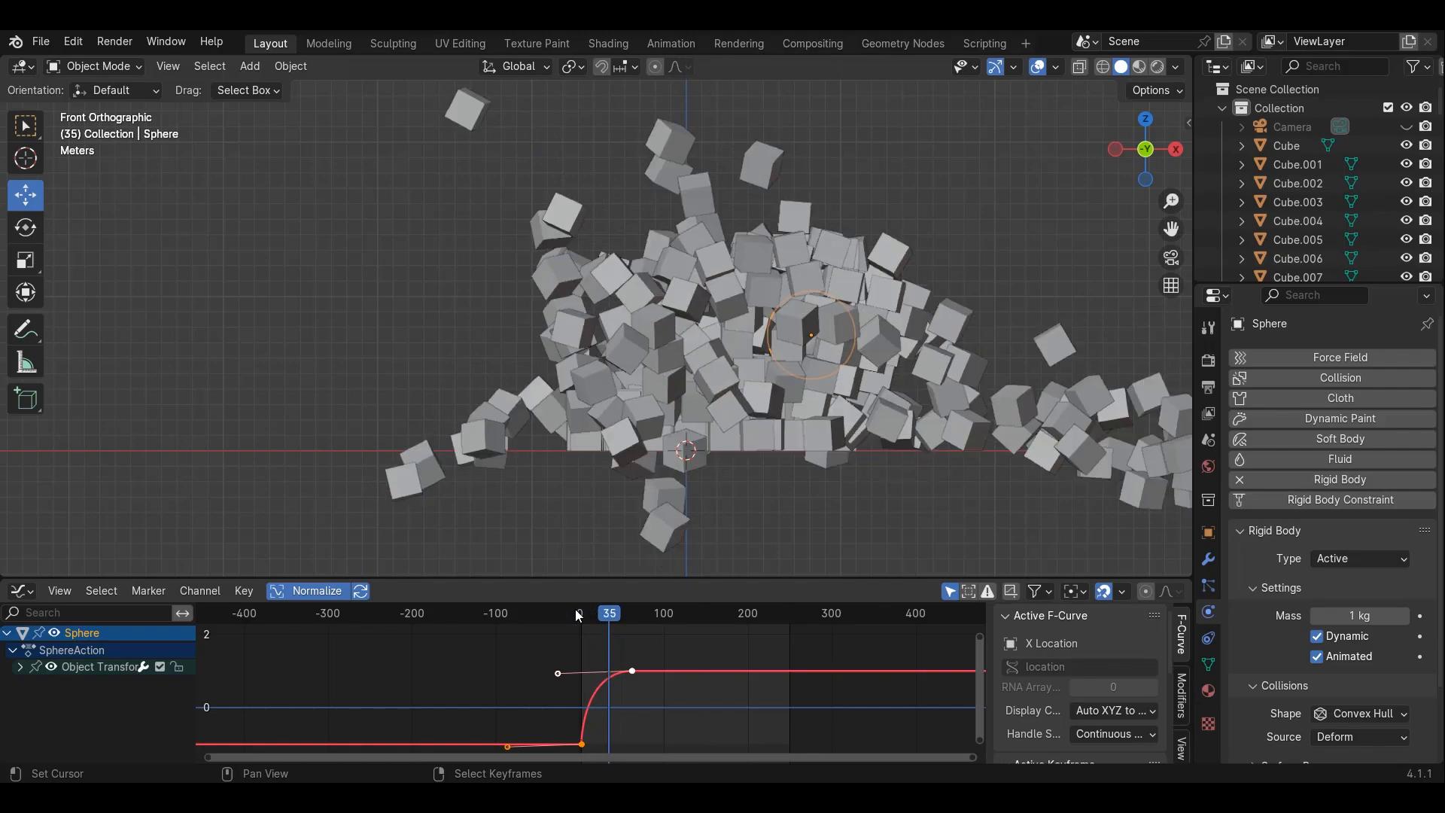
pyautogui.hotkey('shift', 'Left')
pyautogui.press('space')
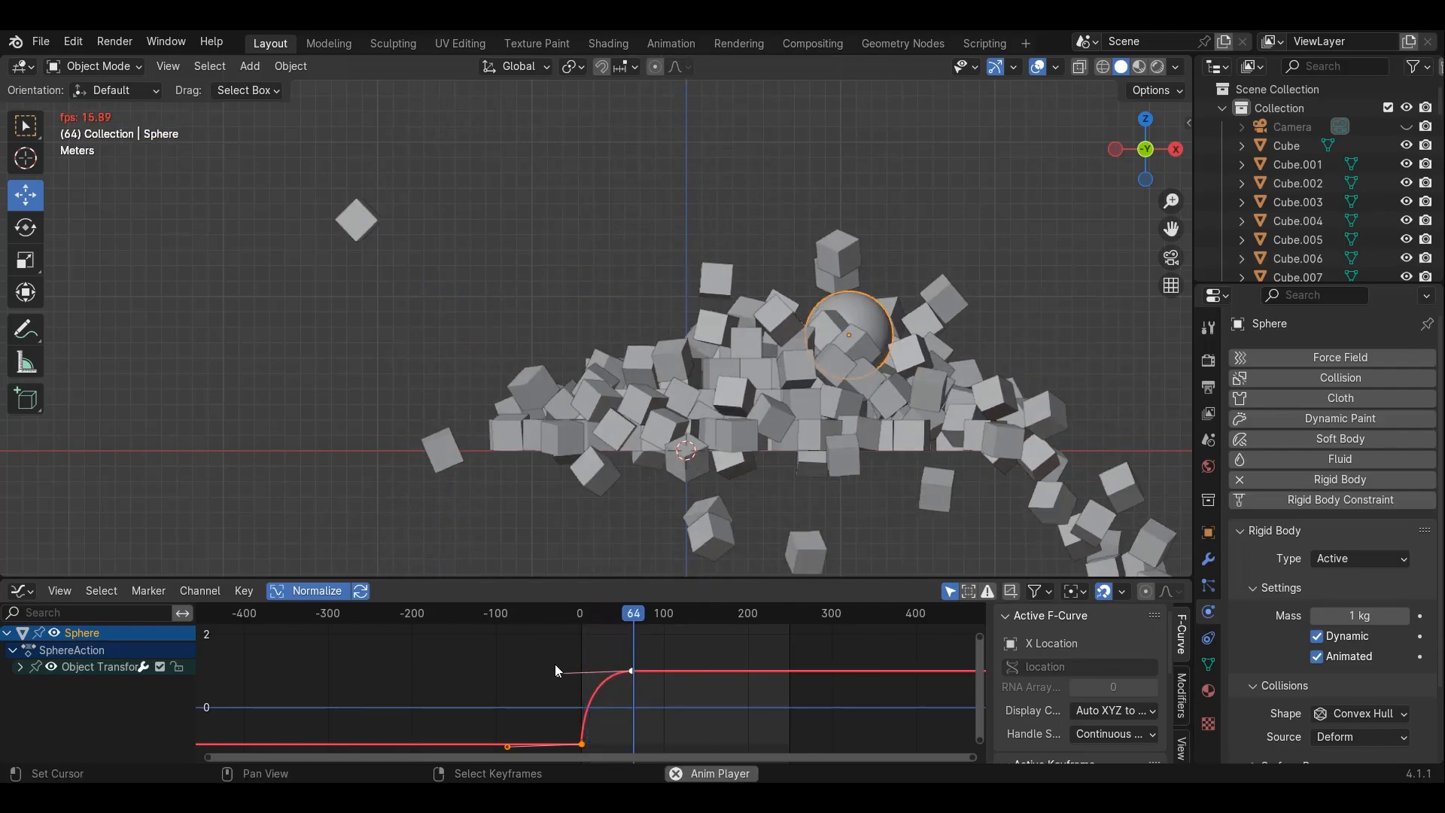
pyautogui.press('space')
pyautogui.hotkey('shift', 'Left')
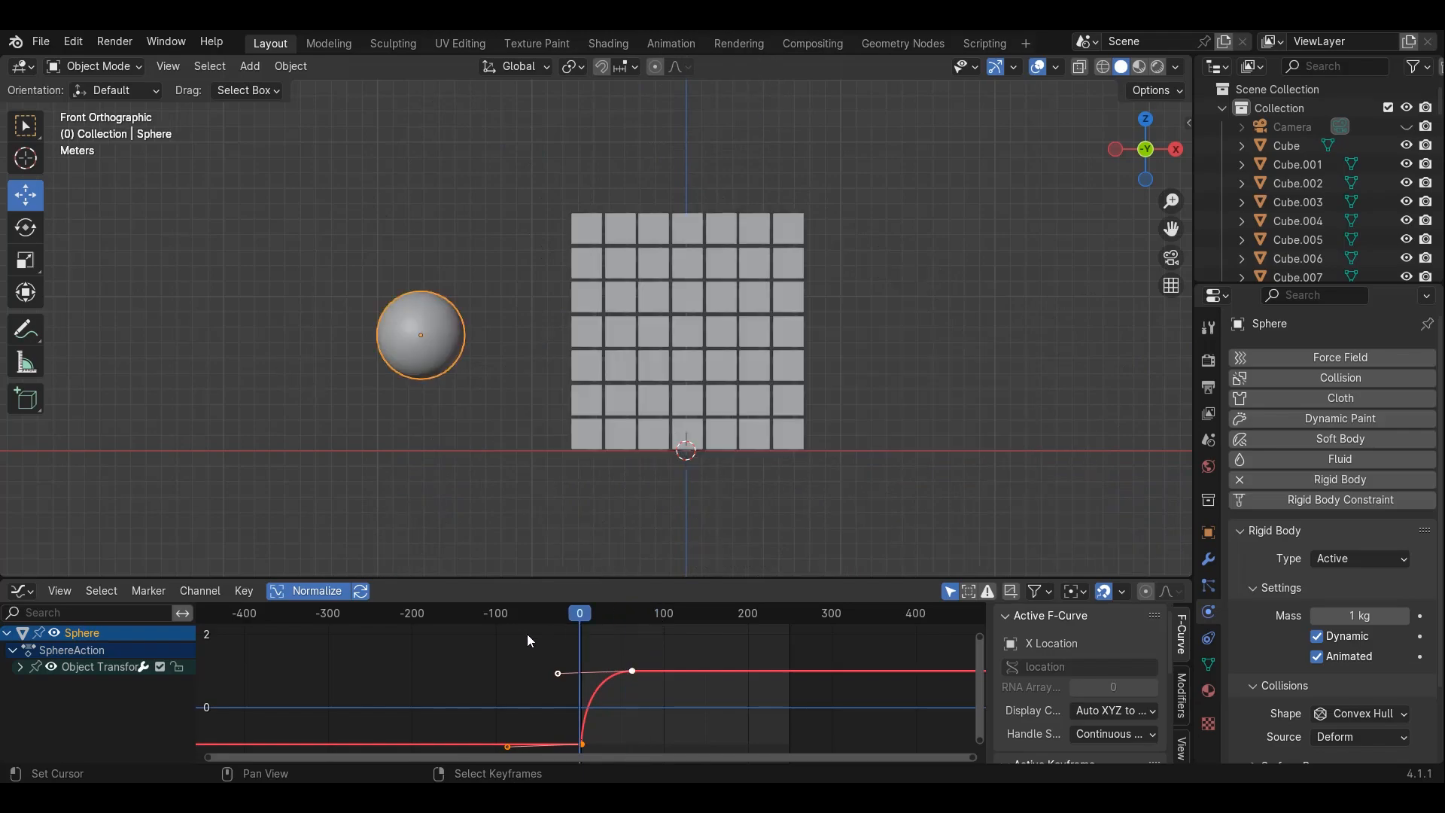
pyautogui.press('space')
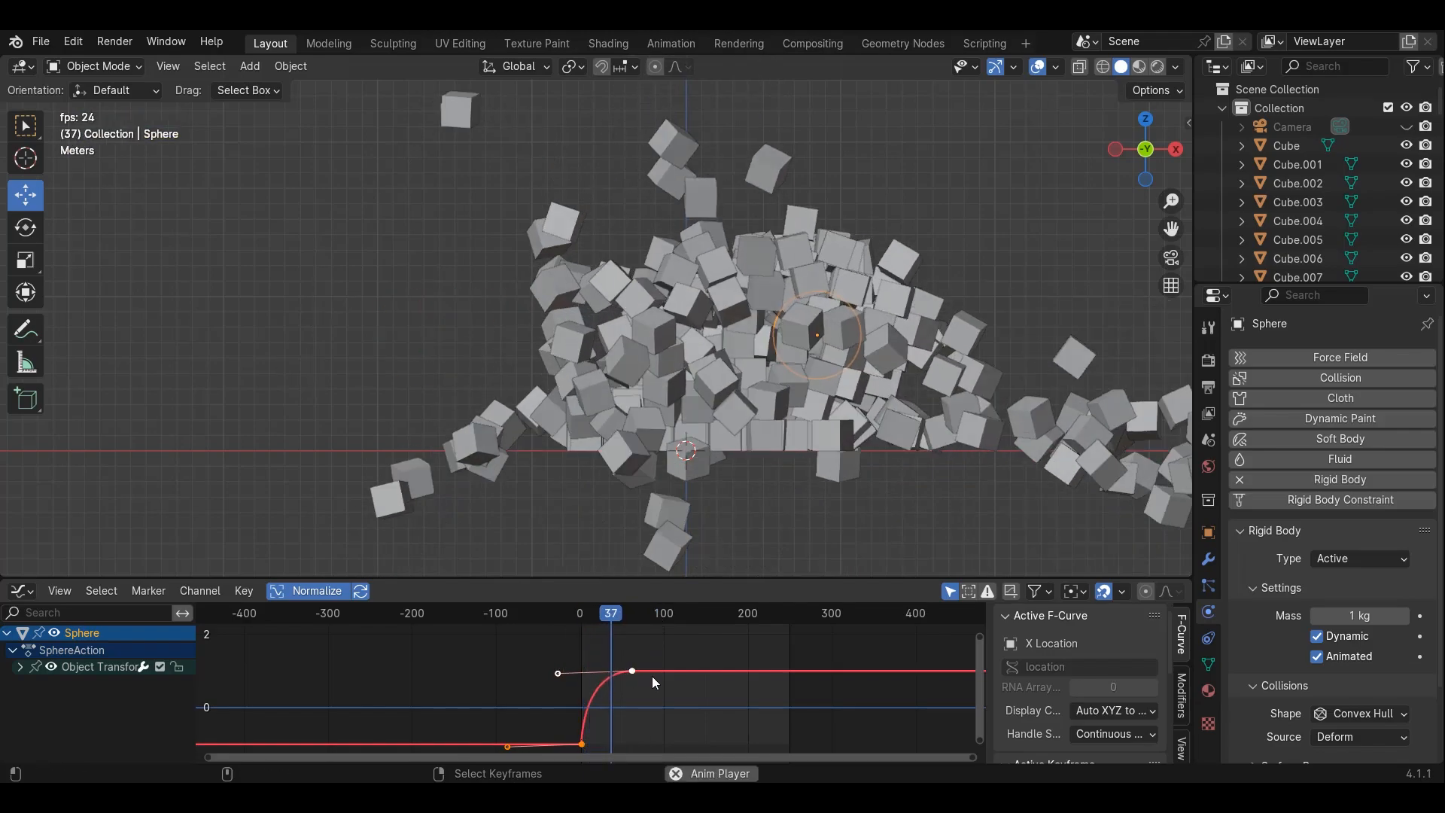
pyautogui.press('space')
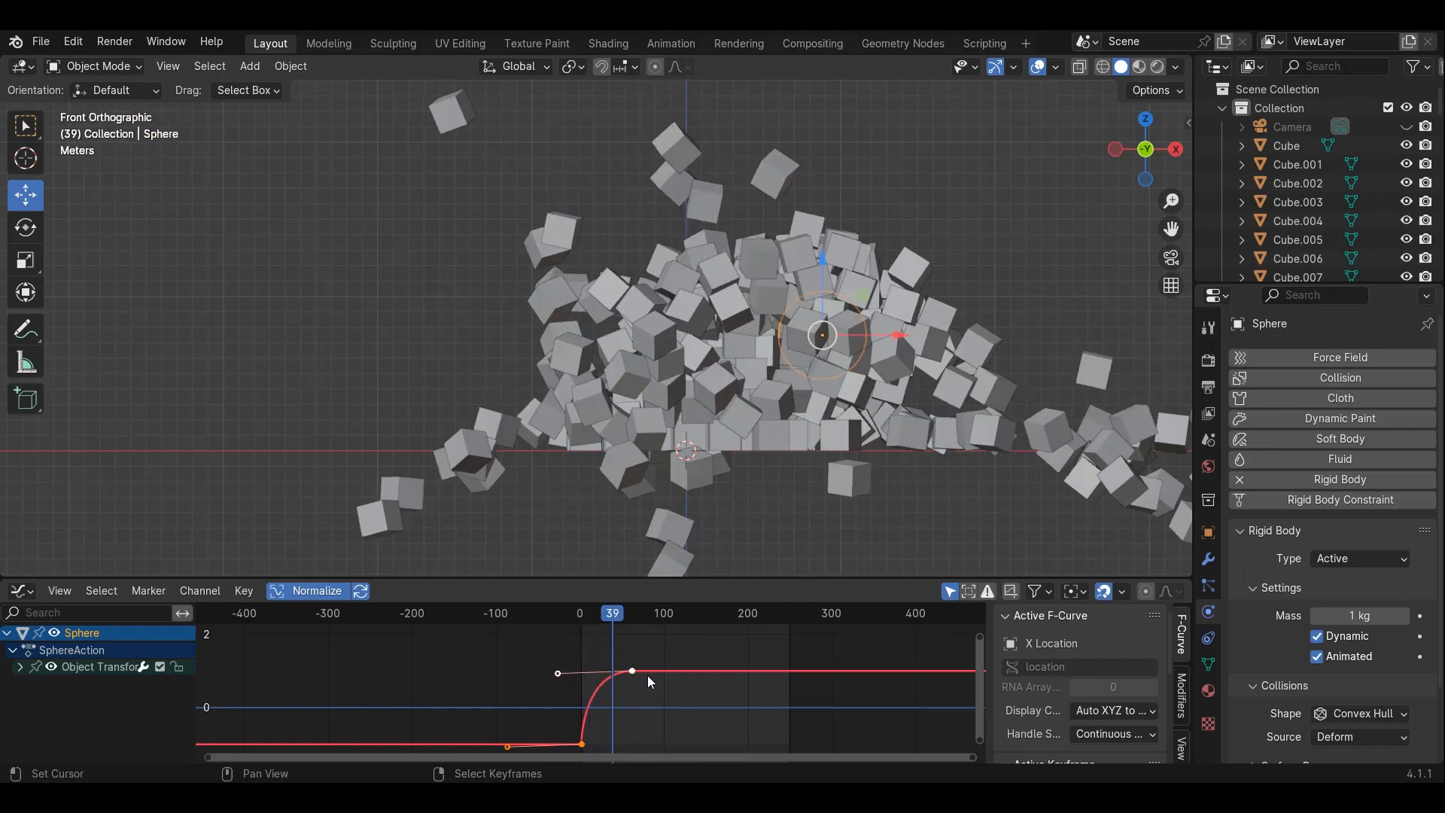
pyautogui.press('space')
pyautogui.press('space')
pyautogui.moveTo(628, 615); pyautogui.dragTo(510, 641)
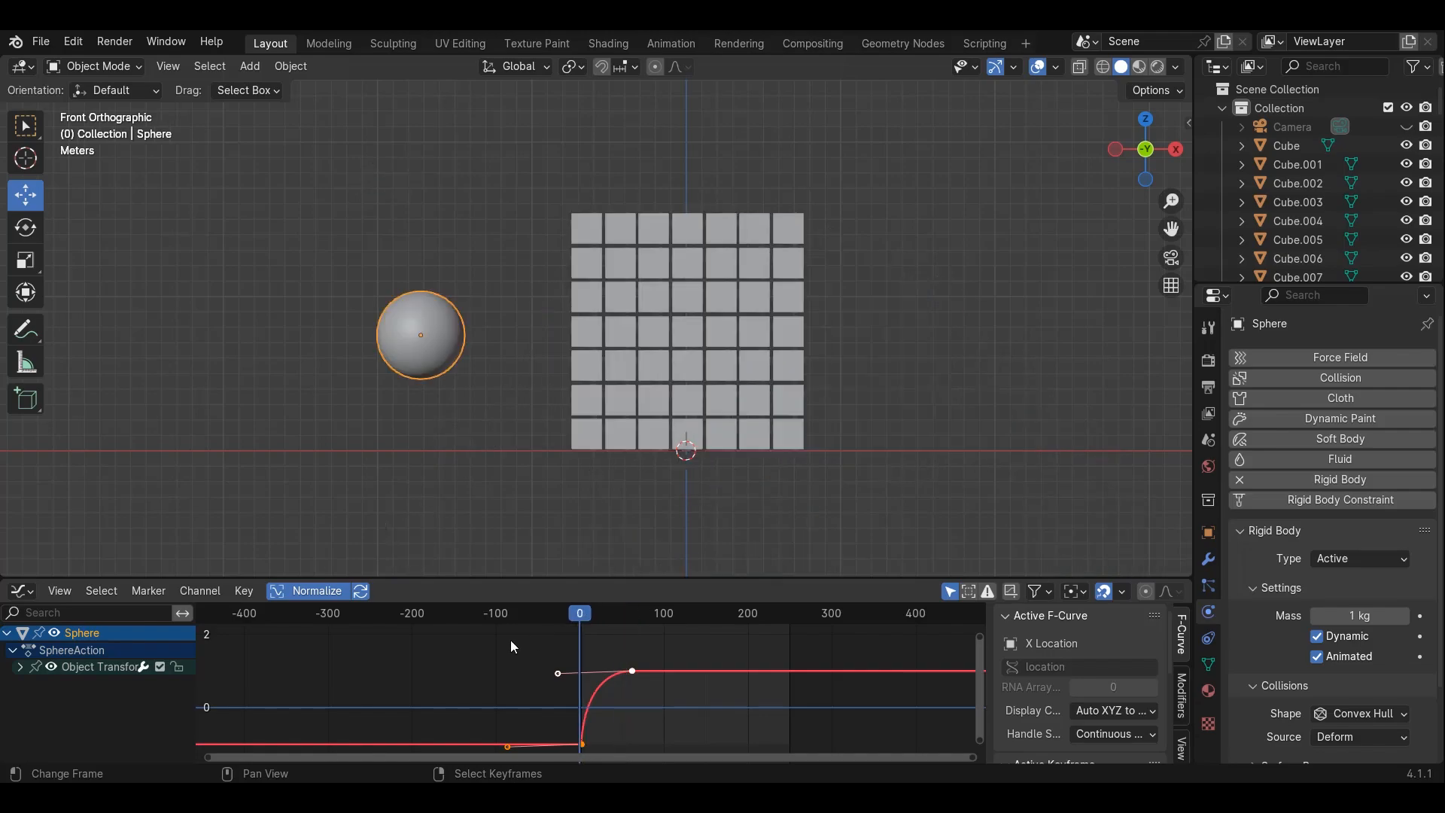
pyautogui.press('space')
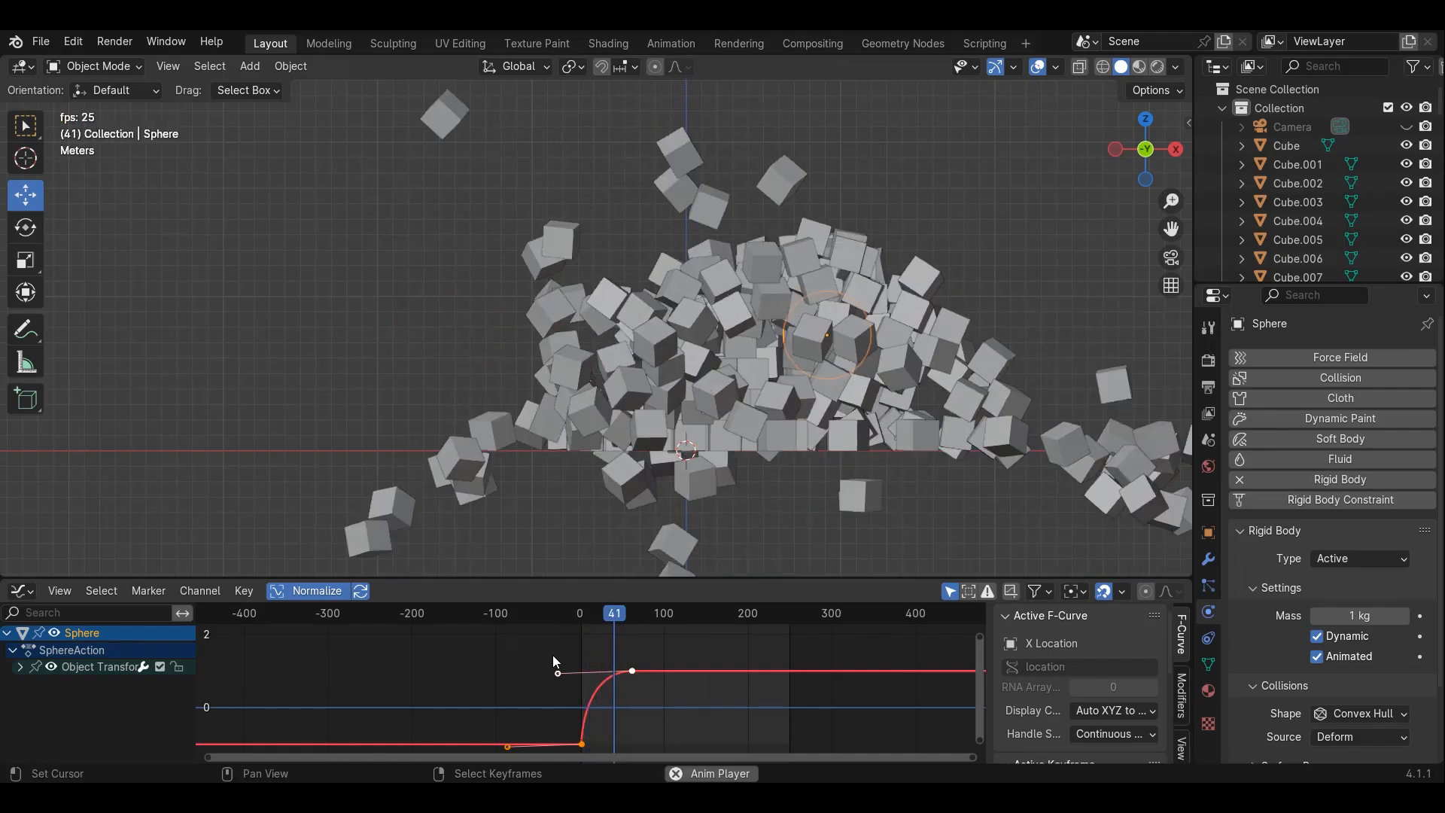
pyautogui.press('space')
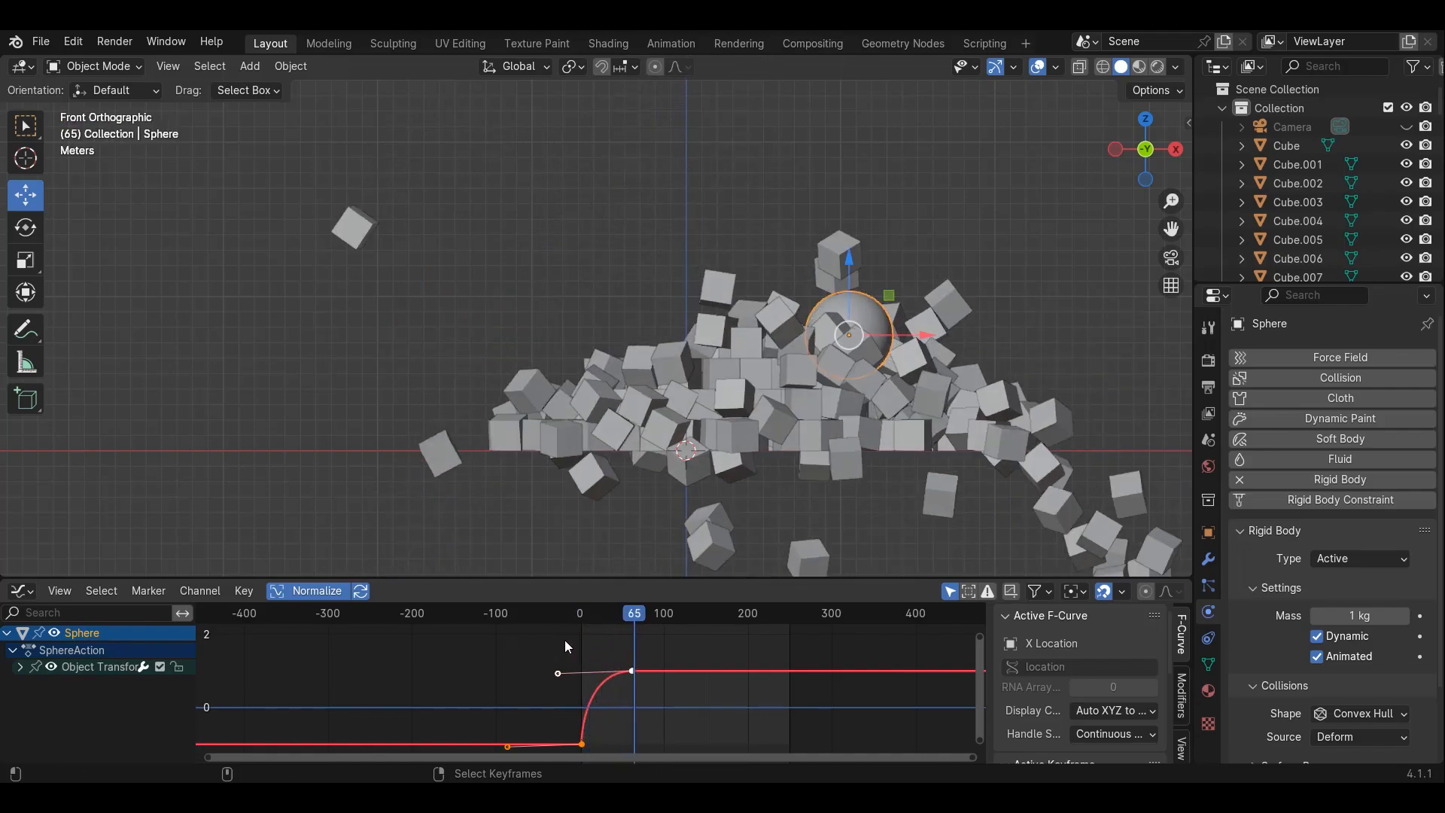
# Switch the bottom area back to the Timeline and replay the simulation from its first frame
pyautogui.click(23, 590)
pyautogui.click(60, 590)
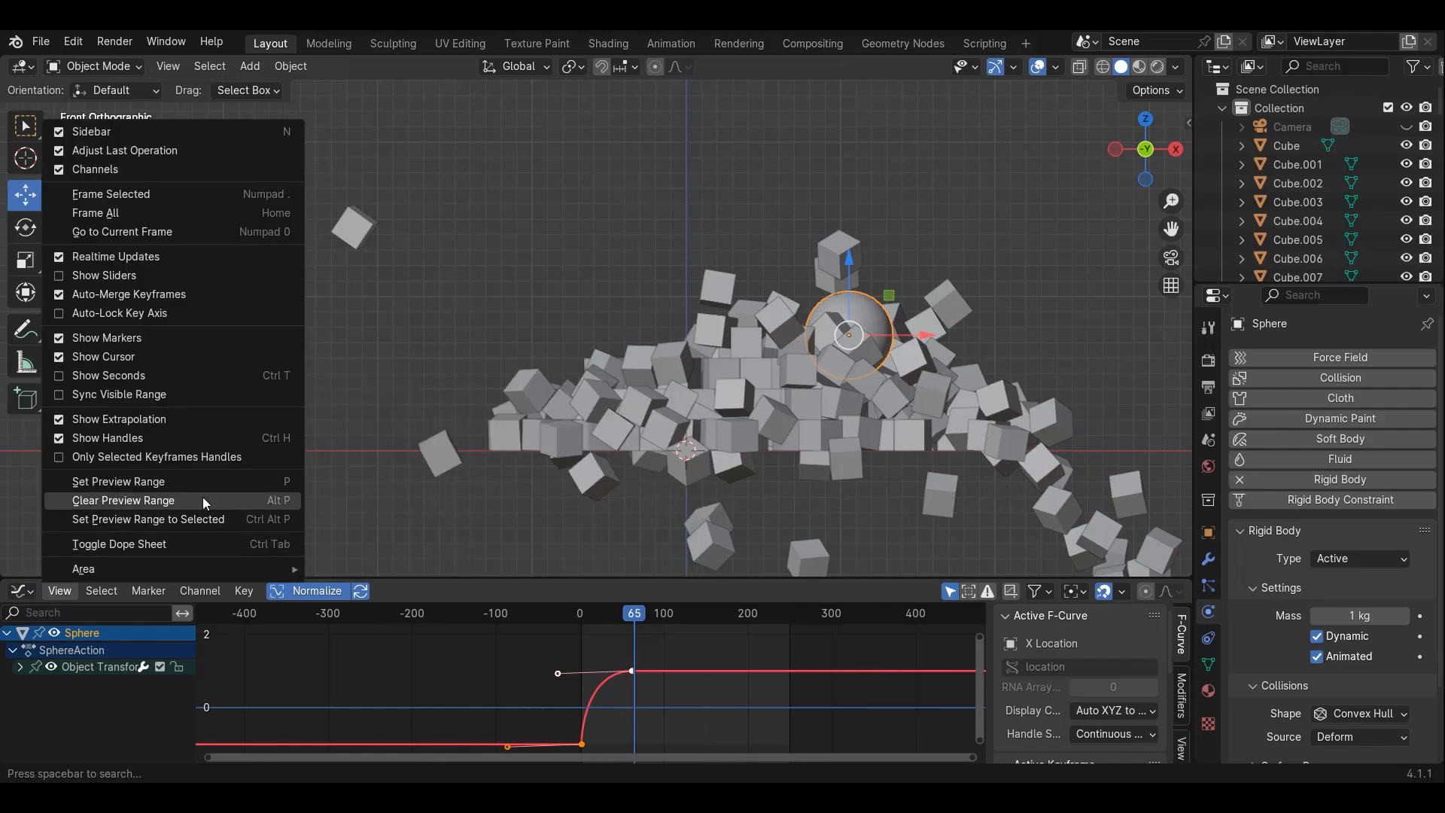
pyautogui.click(22, 590)
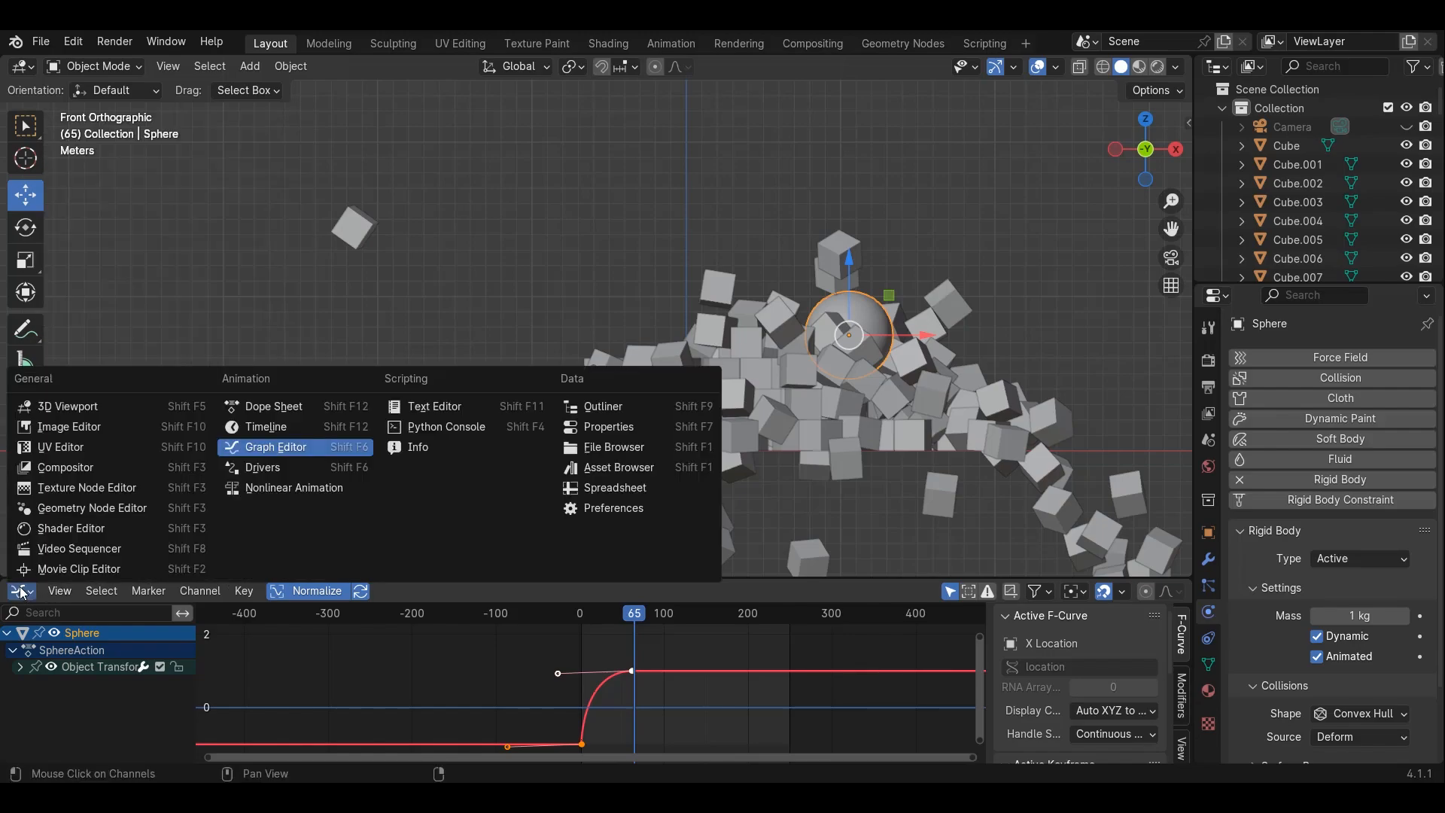
pyautogui.click(283, 428)
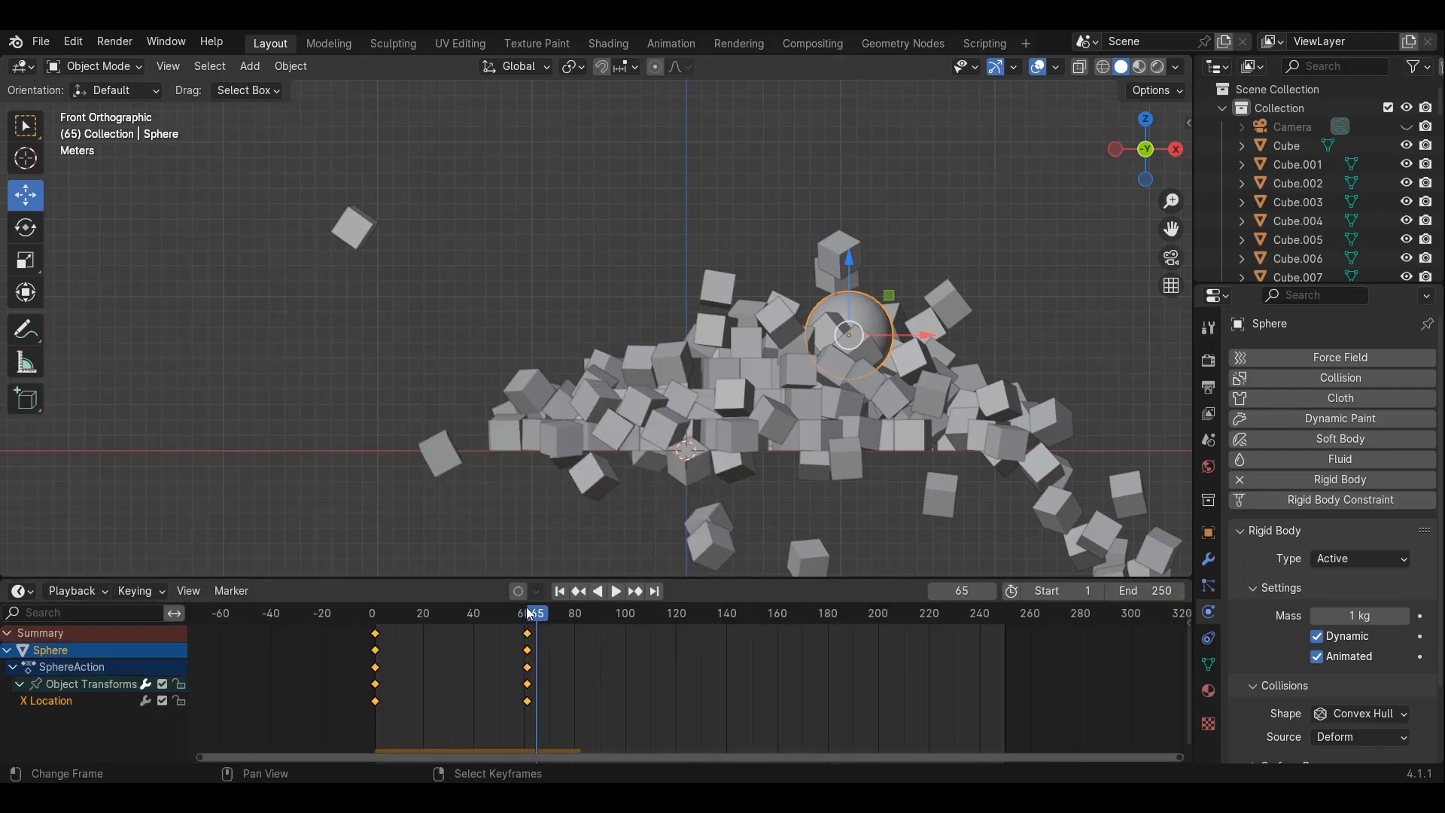
pyautogui.hotkey('shift', 'Left')
pyautogui.press('space')
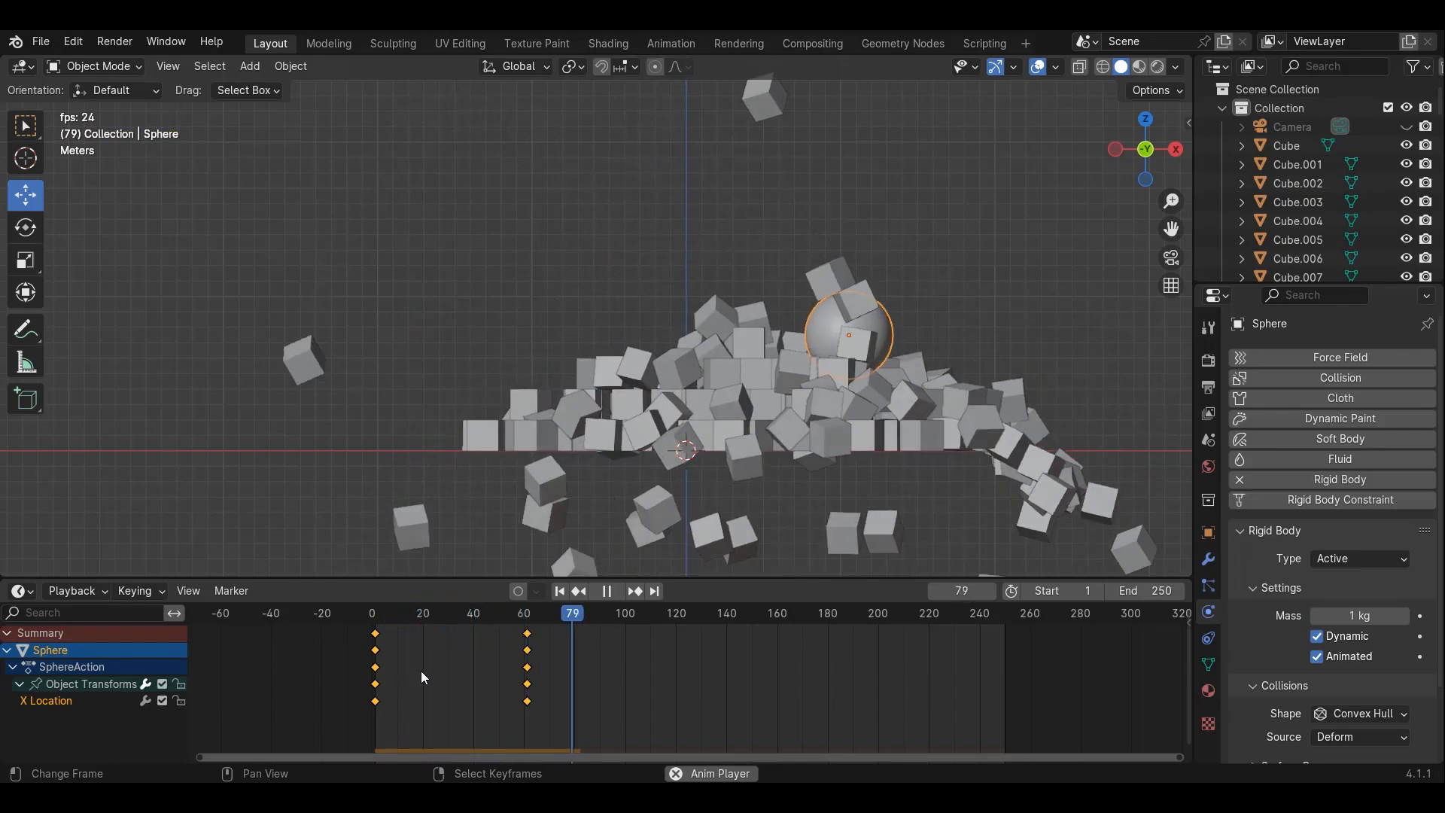
pyautogui.press('space')
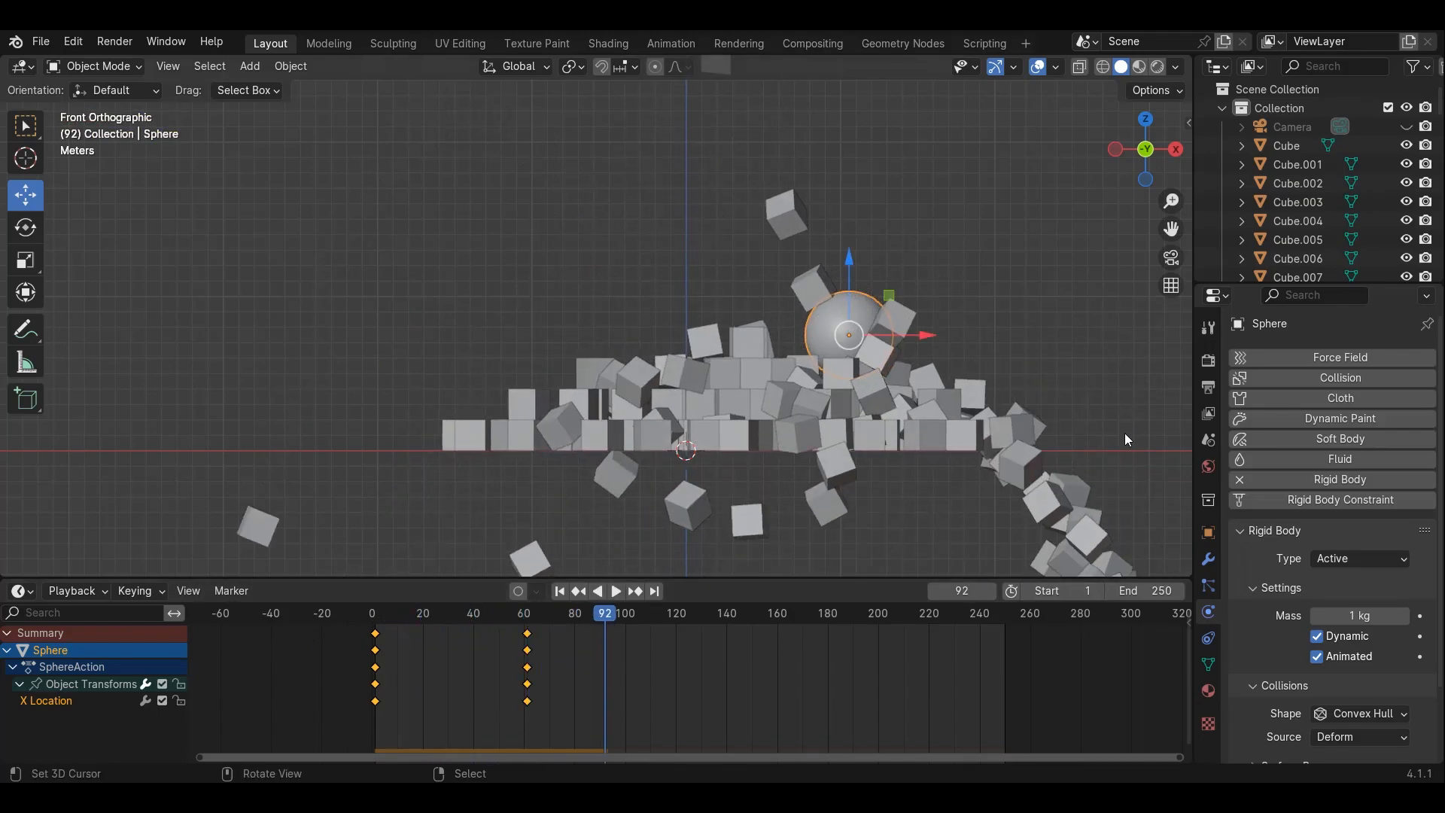
# Open the Scene properties' Rigid Body World cache settings and set the cache end frame to 120
pyautogui.click(1210, 419)
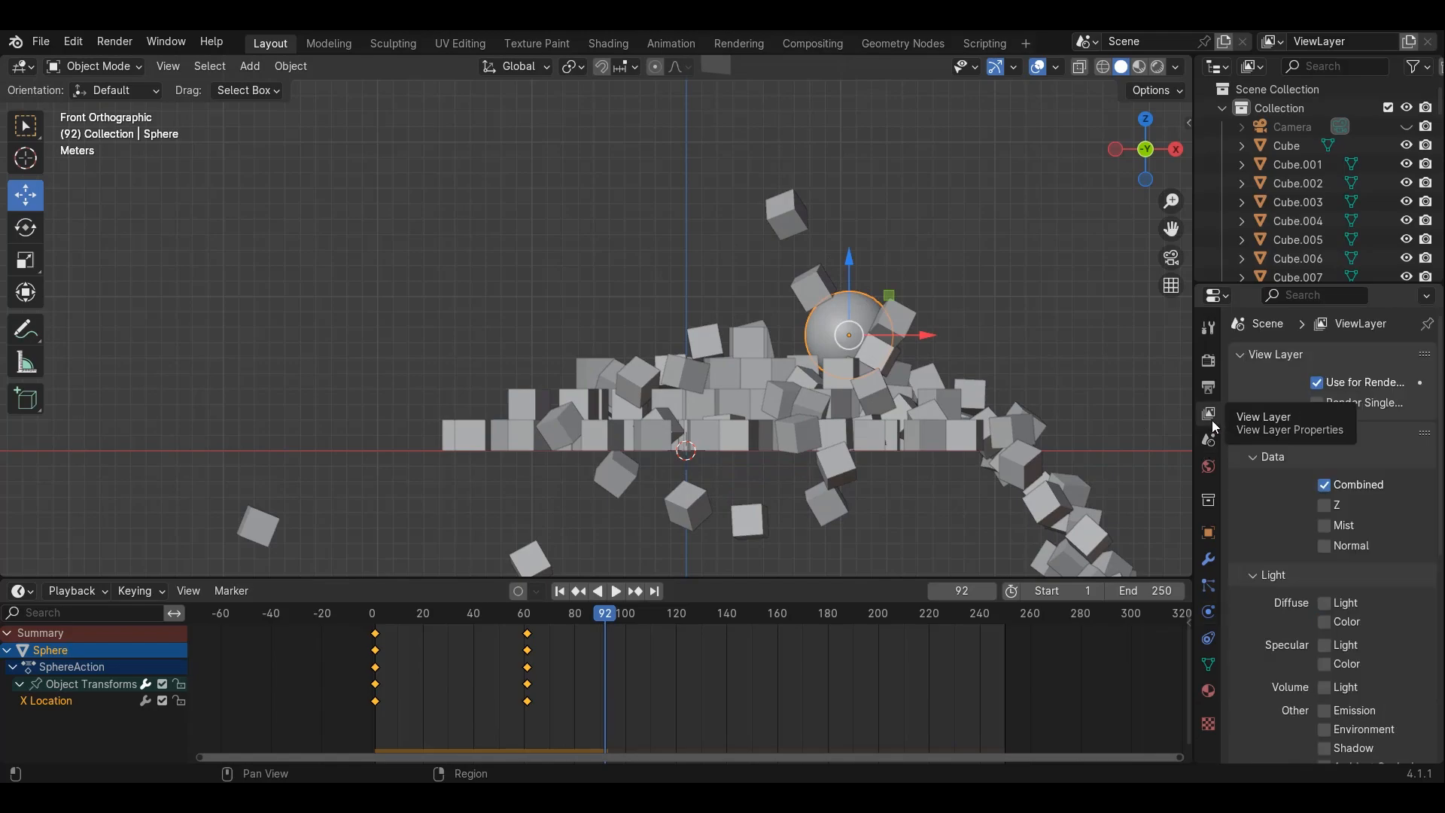
pyautogui.click(1217, 442)
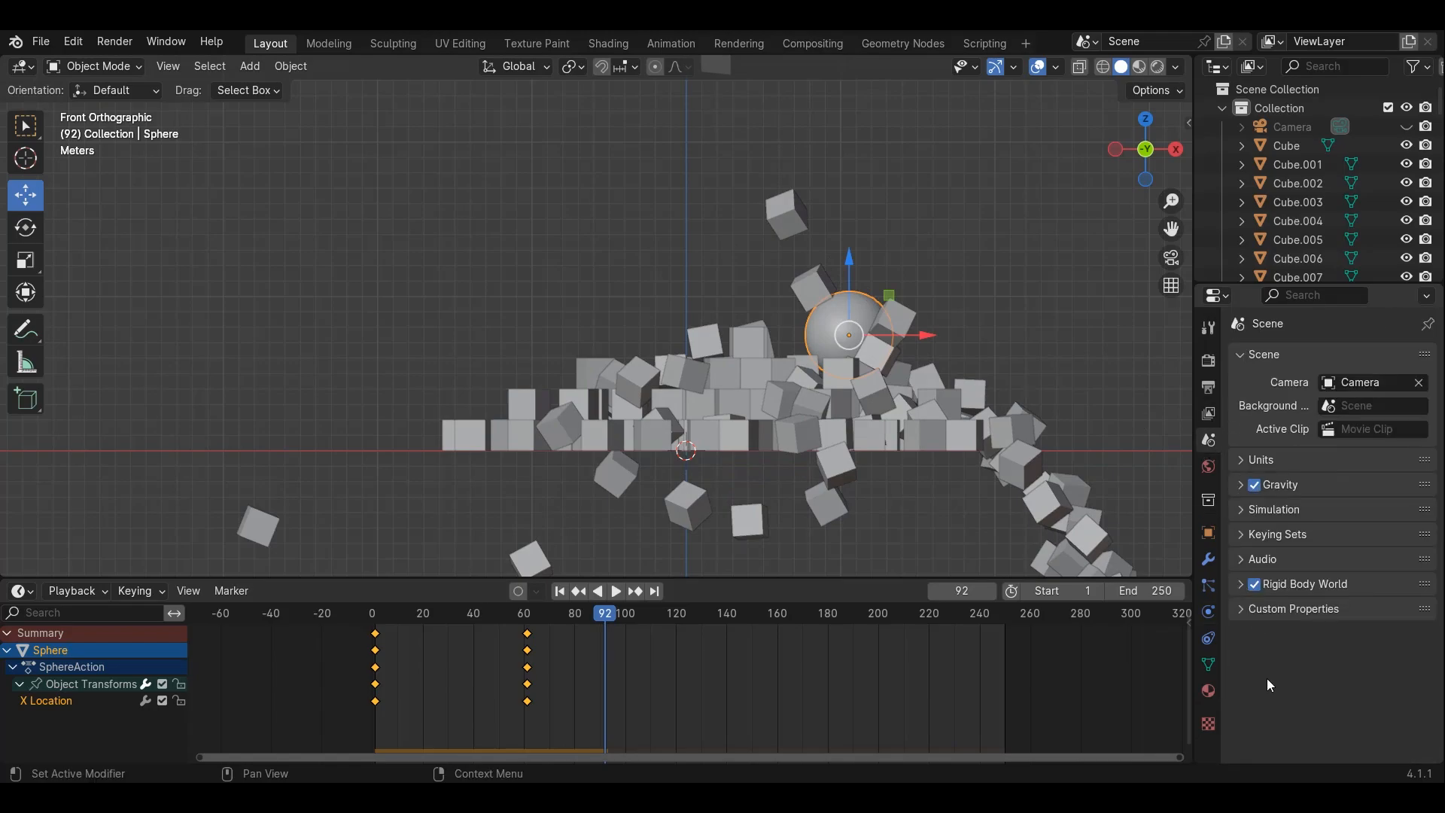
pyautogui.click(1234, 582)
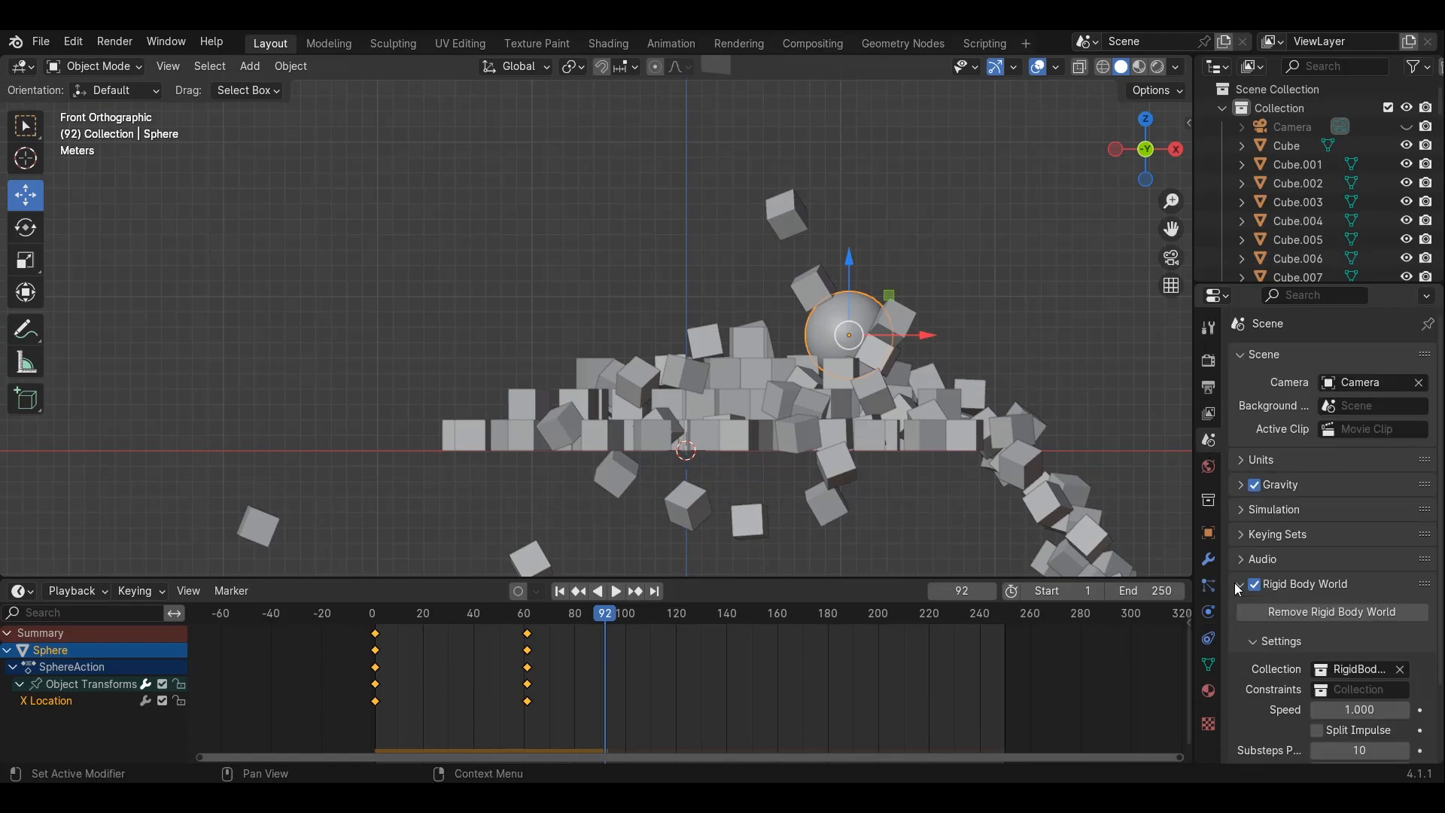
pyautogui.scroll(-3, 1270, 630)
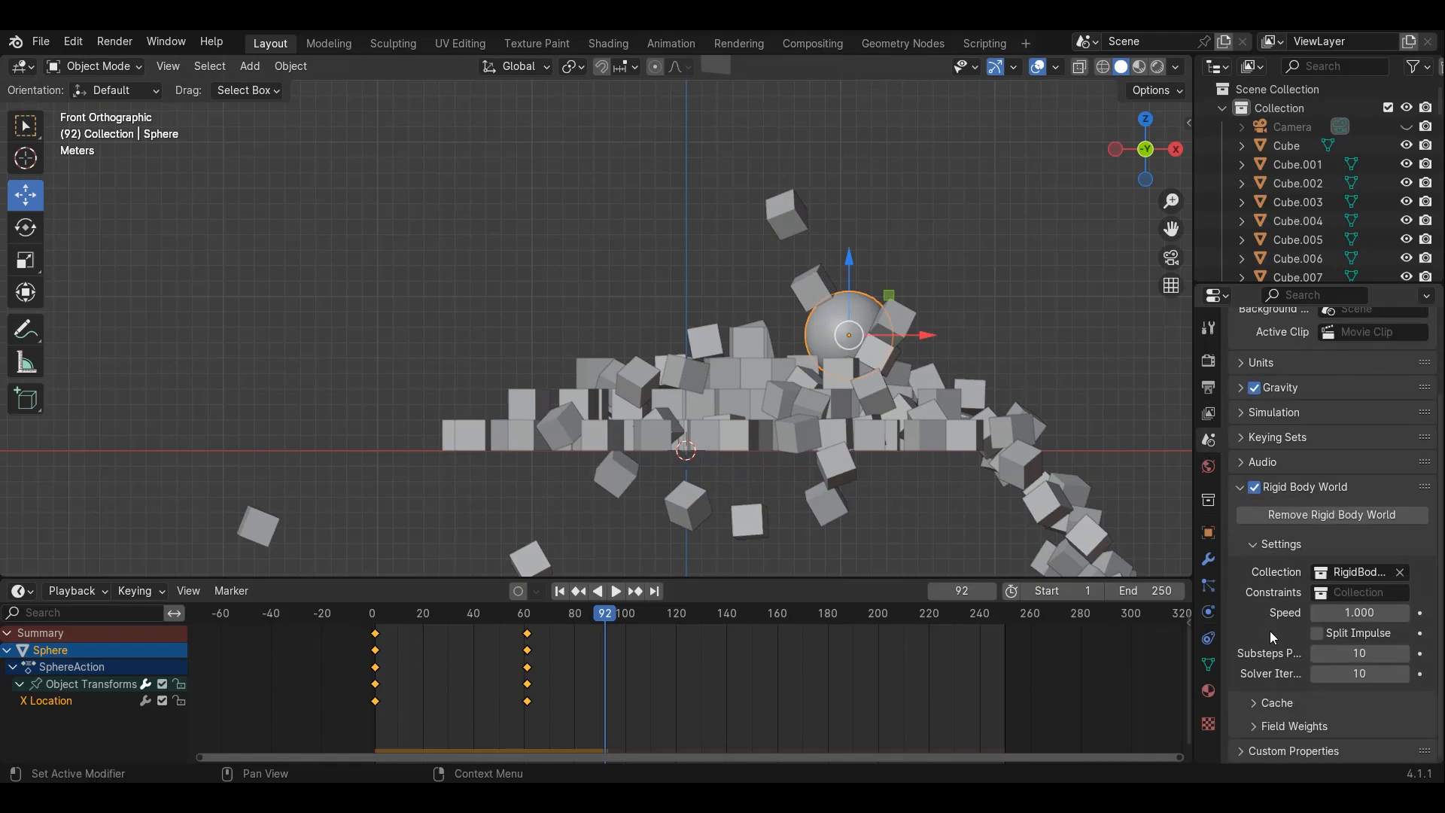
pyautogui.click(1256, 703)
pyautogui.scroll(-6, 1257, 677)
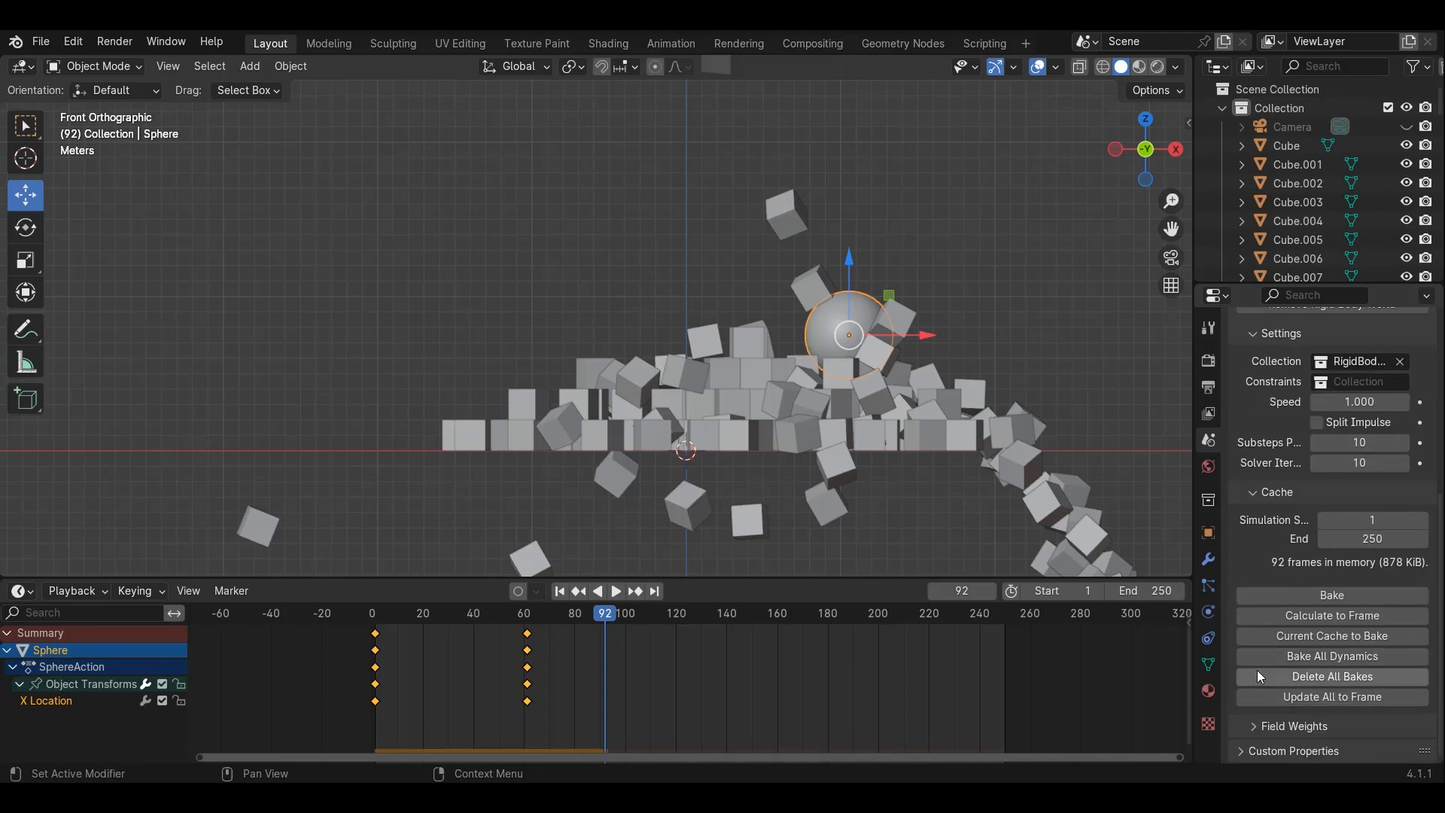
pyautogui.moveTo(605, 618); pyautogui.dragTo(678, 675)
pyautogui.click(1347, 539)
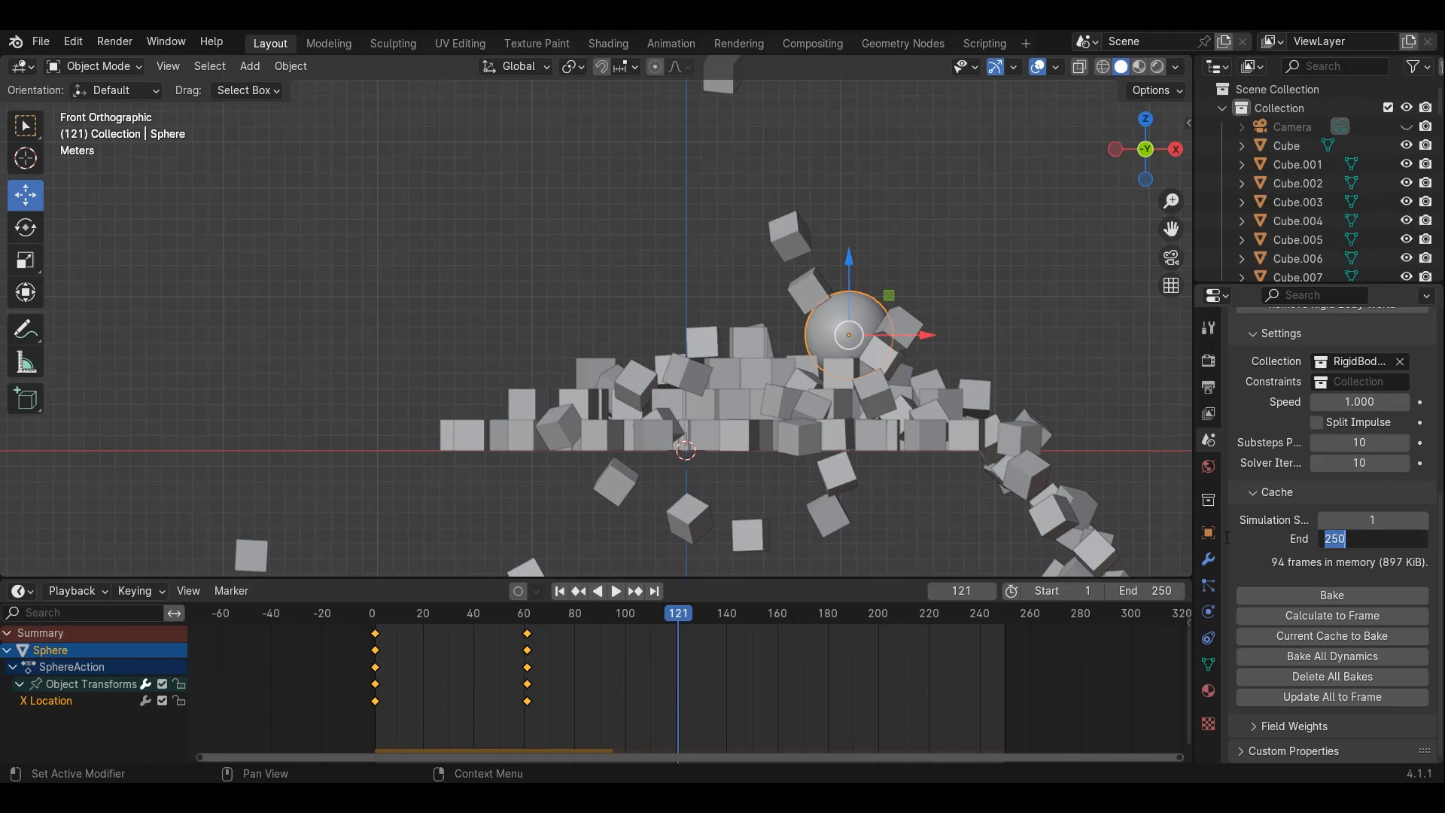
pyautogui.write('120')
pyautogui.press('Return')
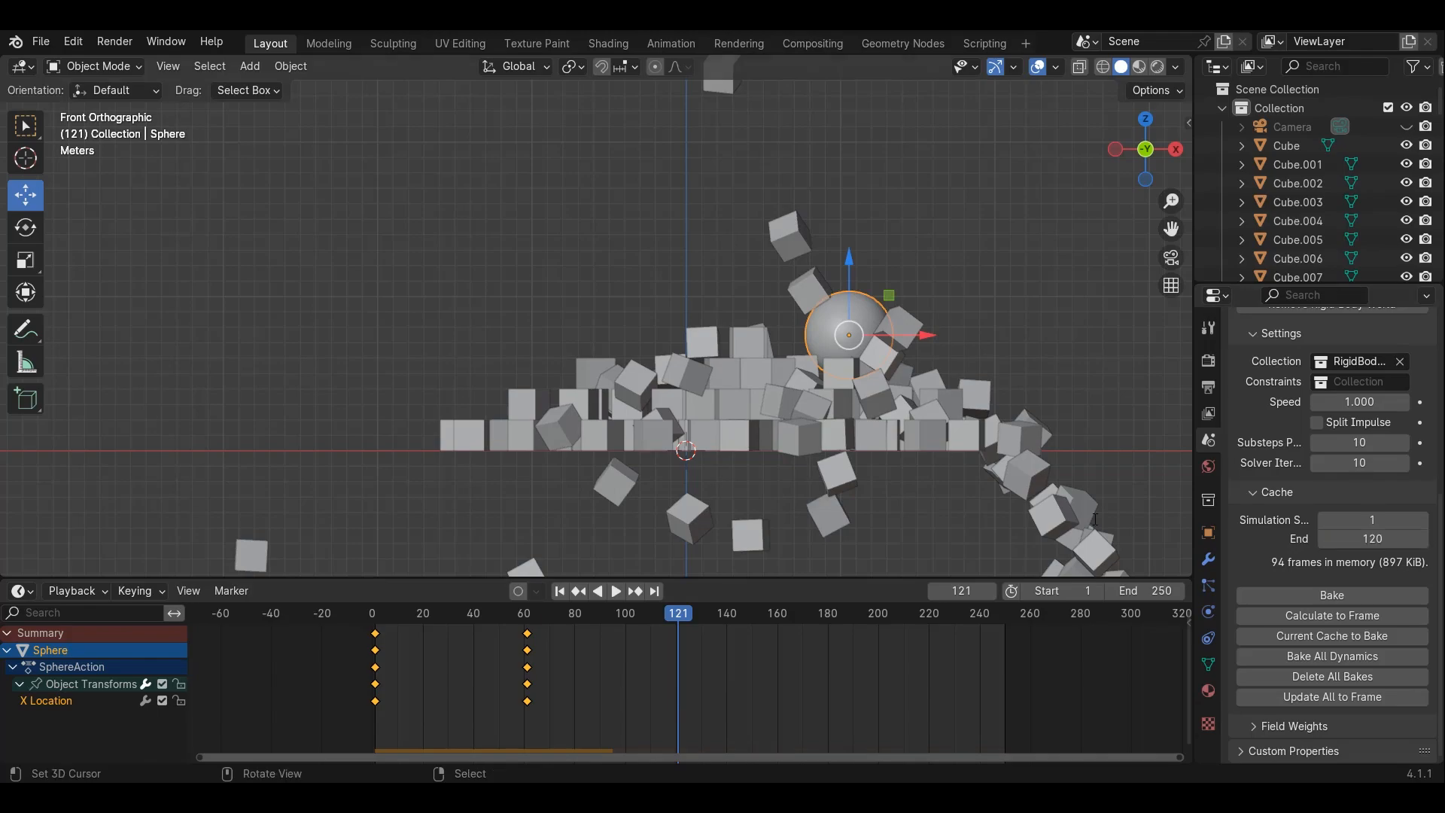
# Bake the rigid body simulation and set the scene's playback end frame to 120
pyautogui.click(1294, 593)
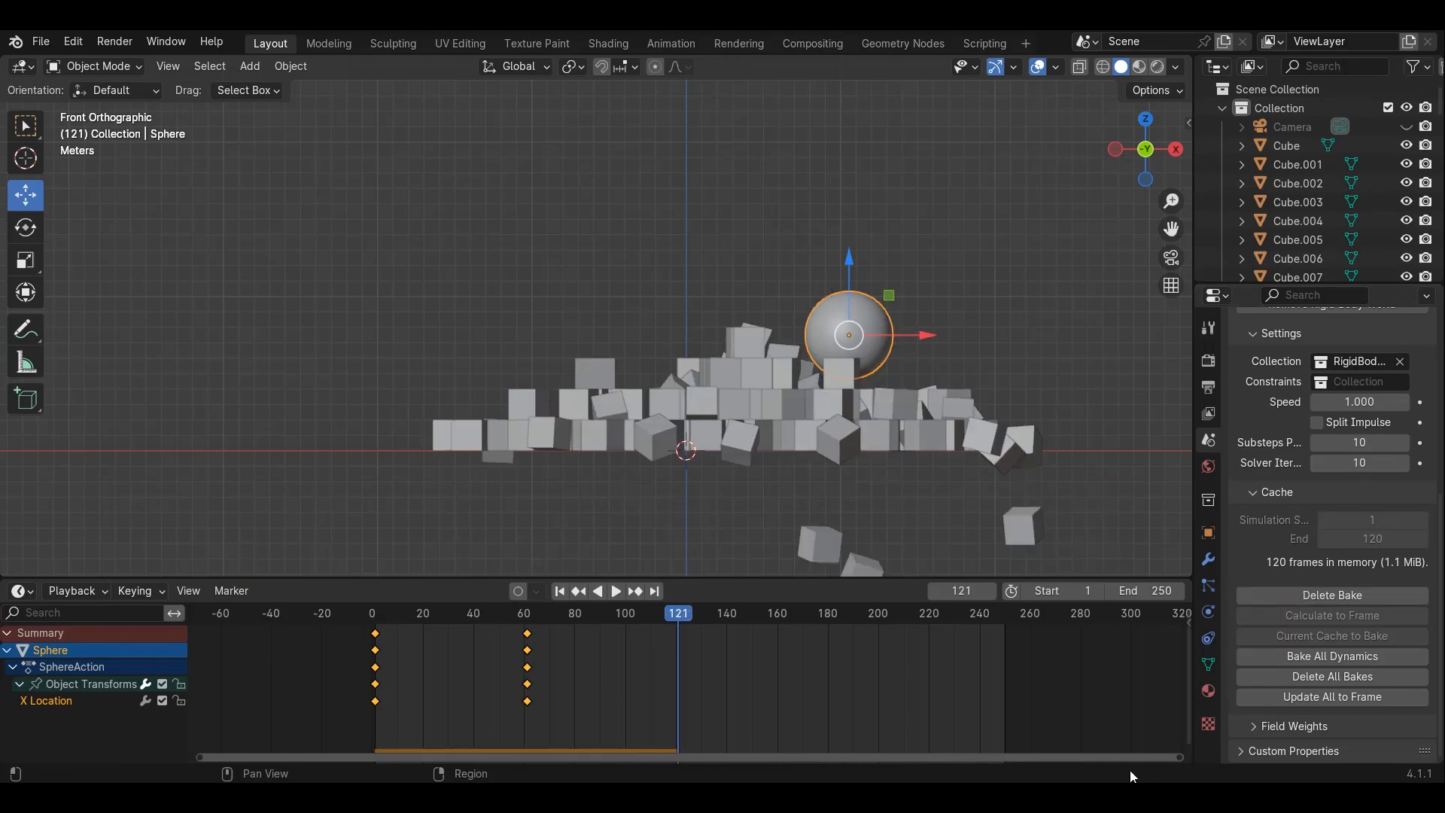
pyautogui.click(1139, 591)
pyautogui.press('Return')
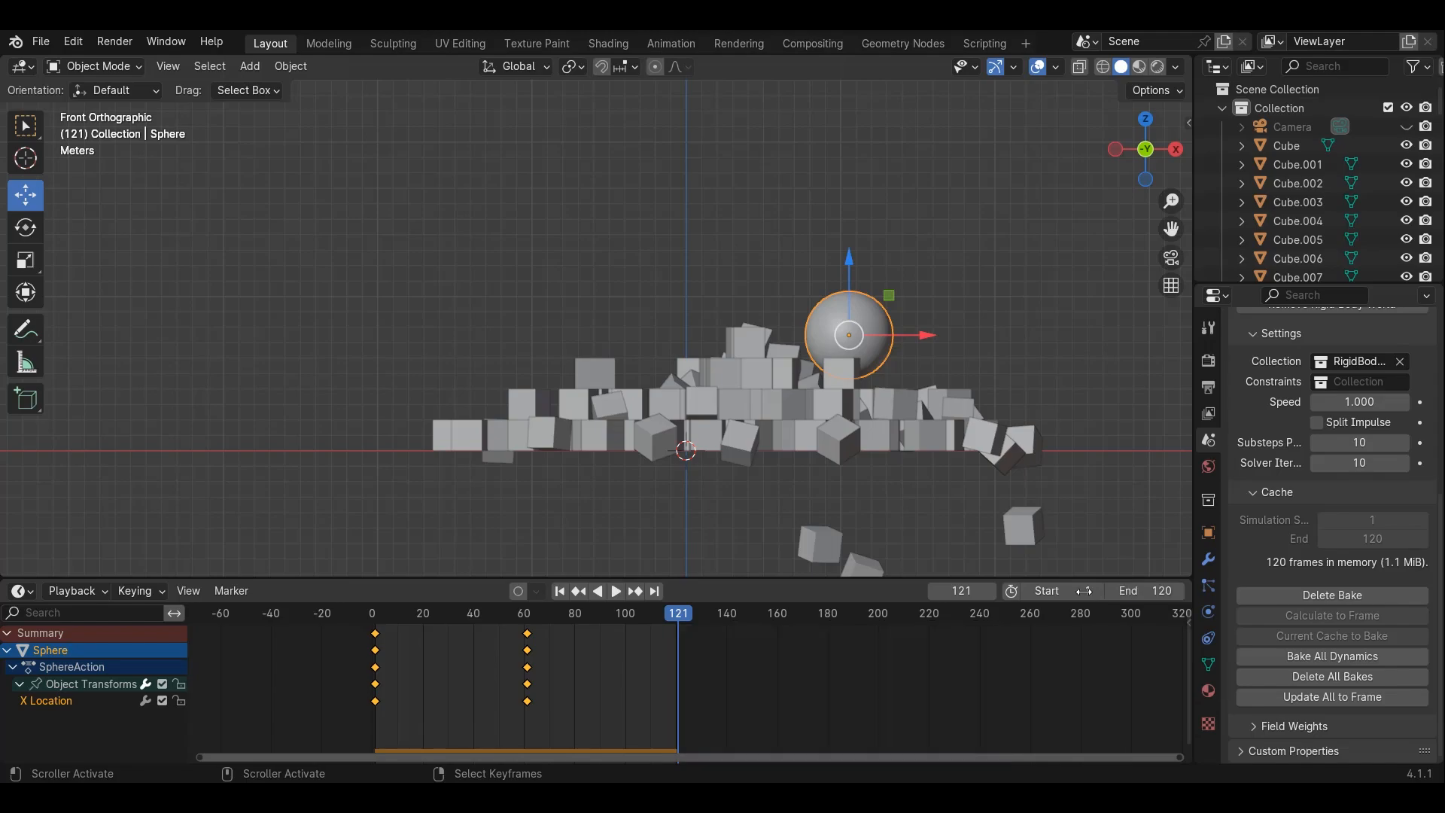
# Play the baked simulation and orbit the viewport to inspect the collapsing block from an angle
pyautogui.click(615, 591)
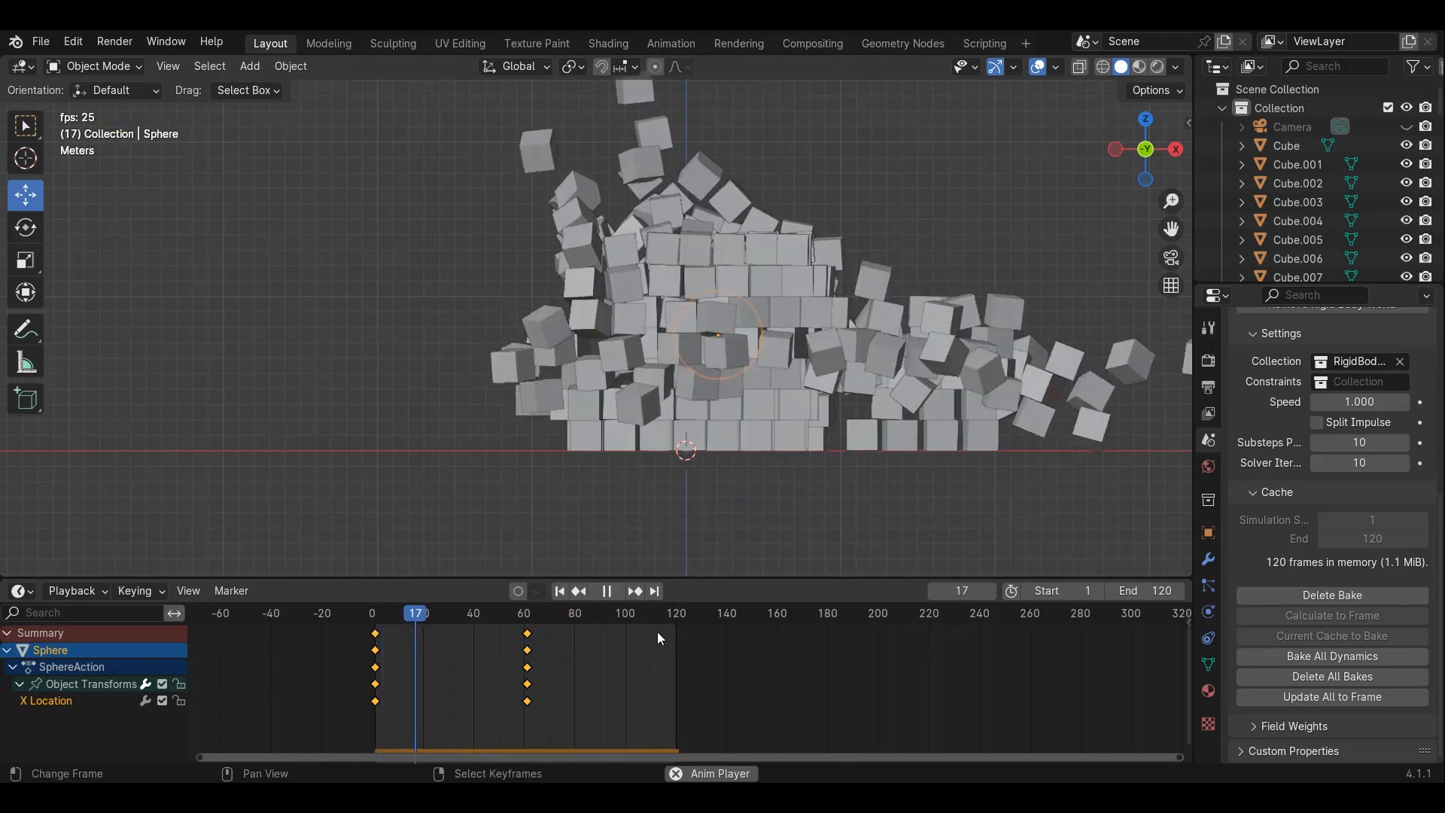
pyautogui.moveTo(504, 331); pyautogui.dragTo(608, 365, button='middle')
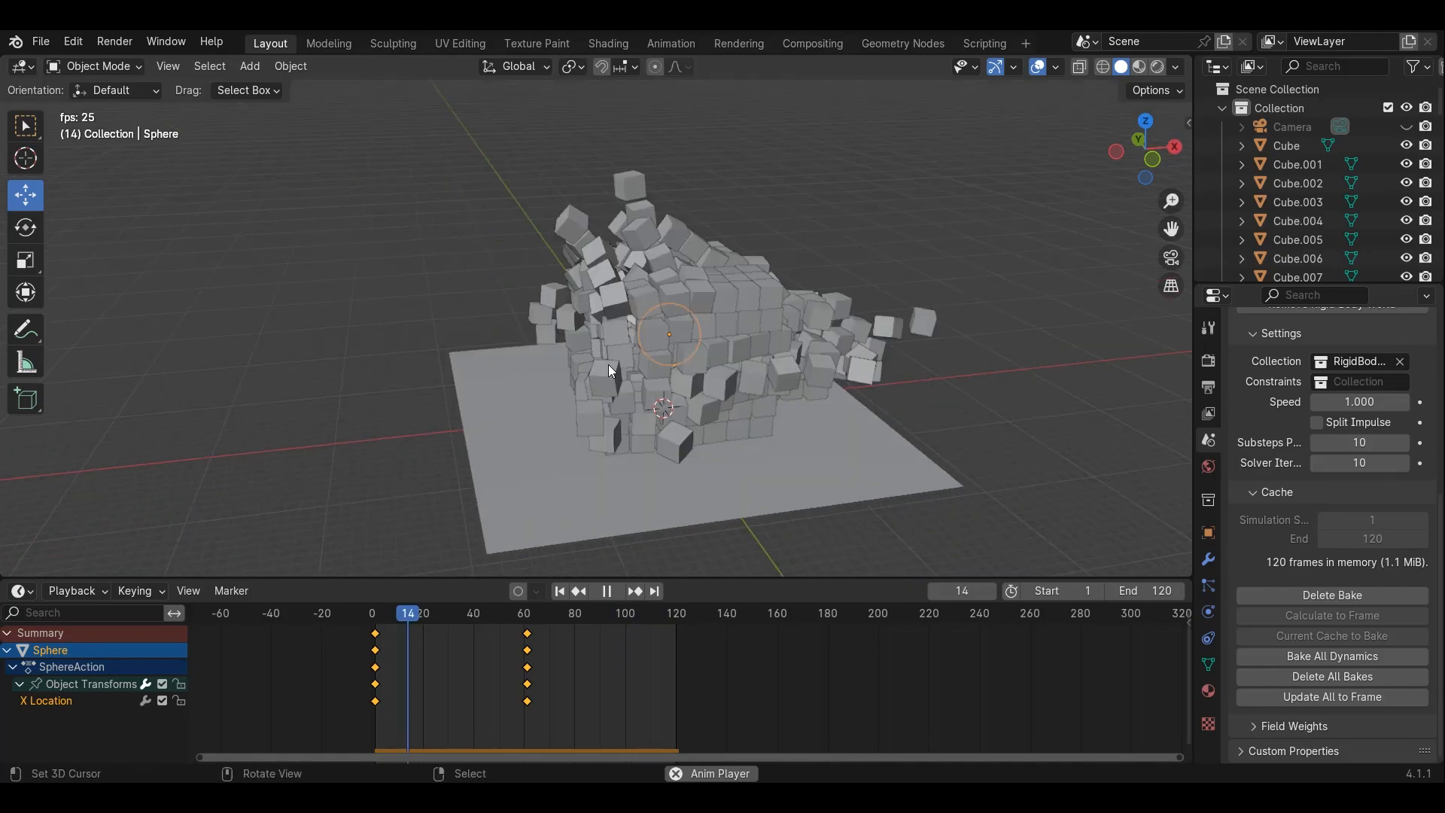